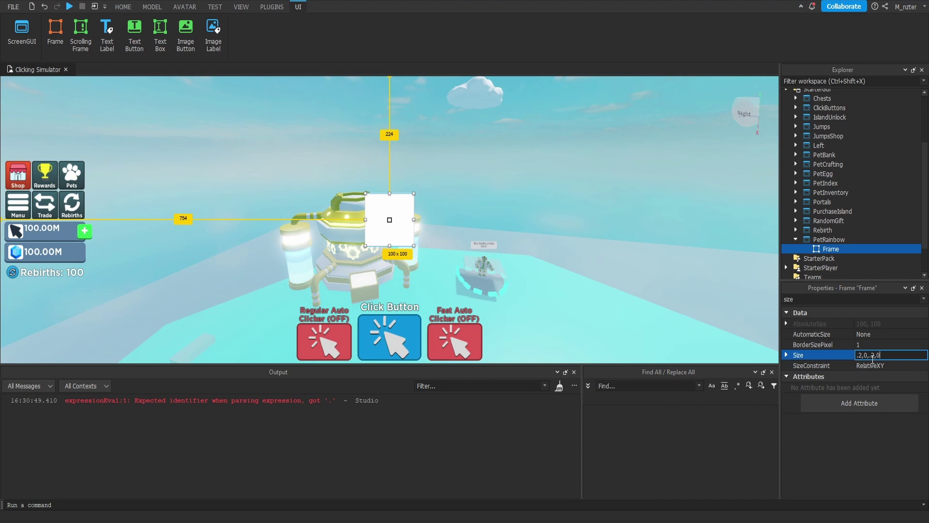
Set the PetRainbow frame's size to {0.2, 0},{0.2, 0} and stretch its edges outward to about 542 × 255 pixels.
{"action": "key", "text": "Return"}
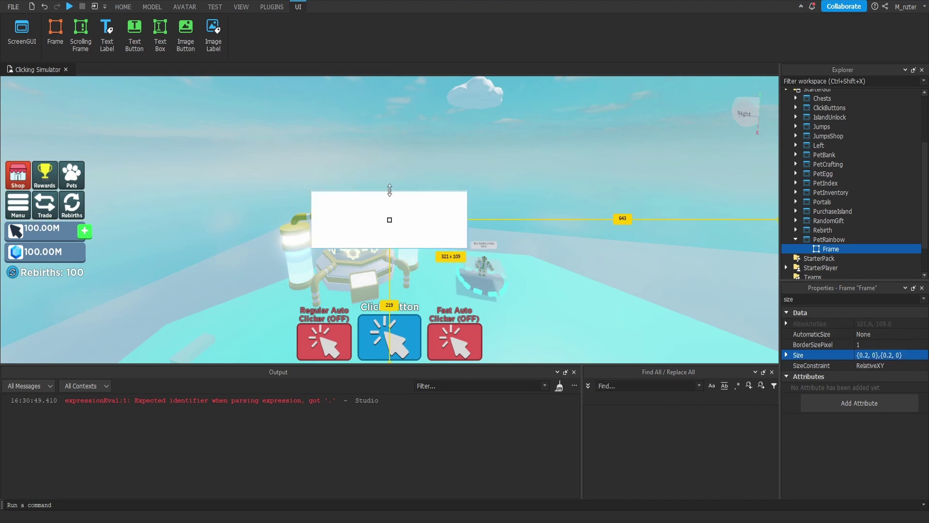
{"action": "left_click_drag", "start_coordinate": [390, 190], "coordinate": [389, 147]}
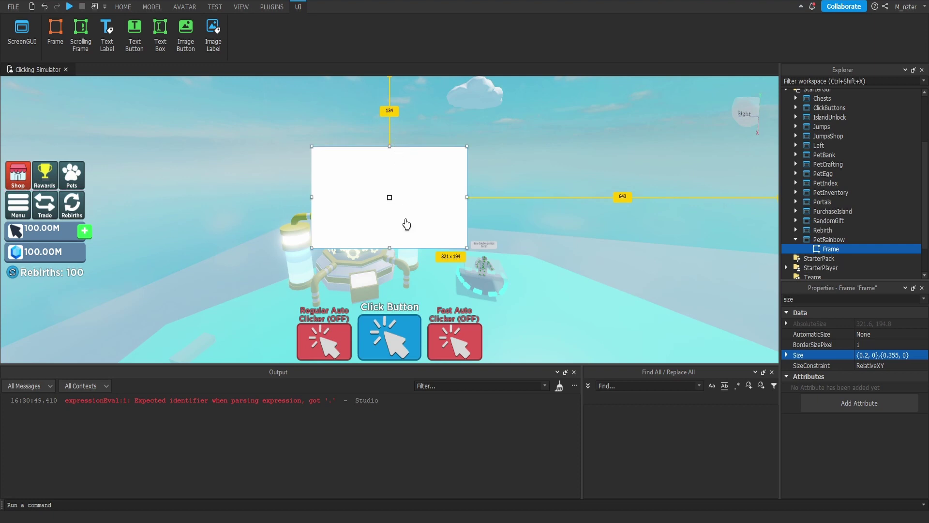
{"action": "left_click_drag", "start_coordinate": [390, 248], "coordinate": [393, 279]}
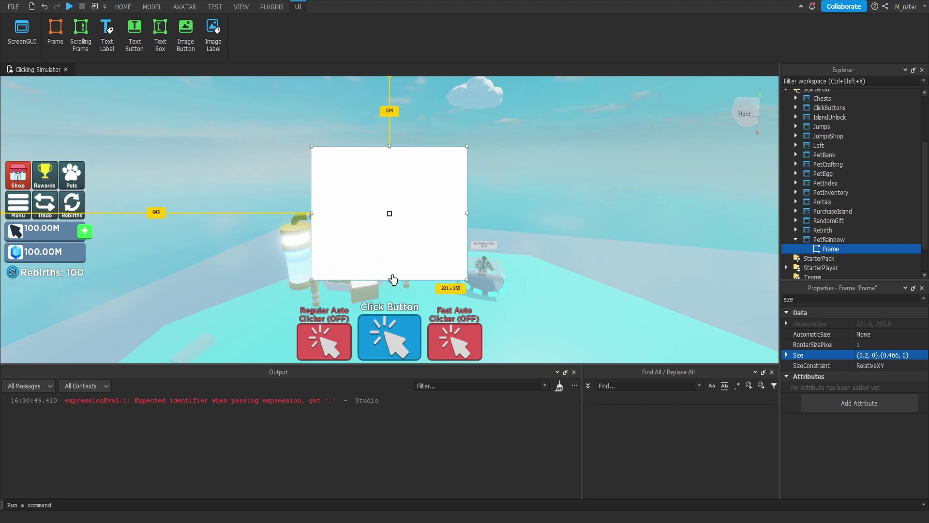
{"action": "left_click_drag", "start_coordinate": [468, 213], "coordinate": [499, 213]}
{"action": "left_click_drag", "start_coordinate": [312, 213], "coordinate": [275, 214]}
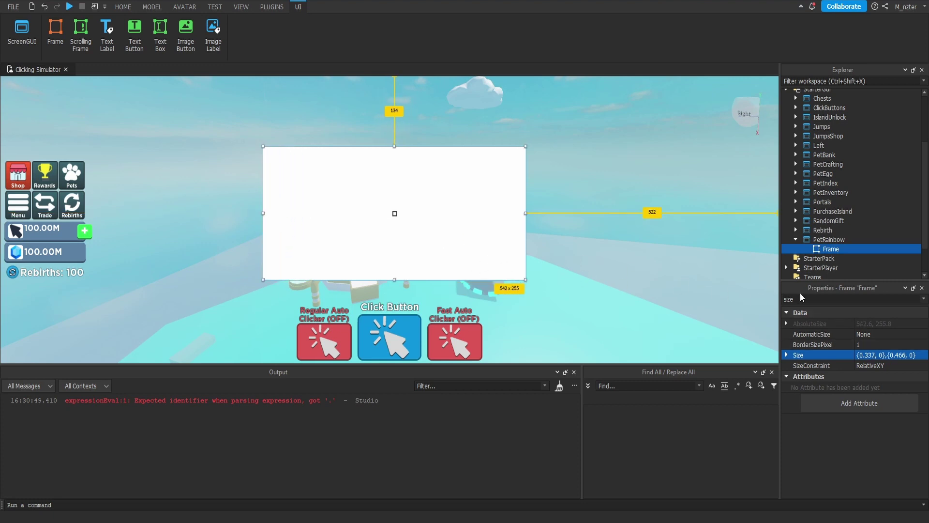
Set the frame's position to {0.5, 0},{0.5, 0} so it sits in the centre of the viewport.
{"action": "left_click", "coordinate": [808, 298]}
{"action": "key", "text": "ctrl+a"}
{"action": "type", "text": "po"}
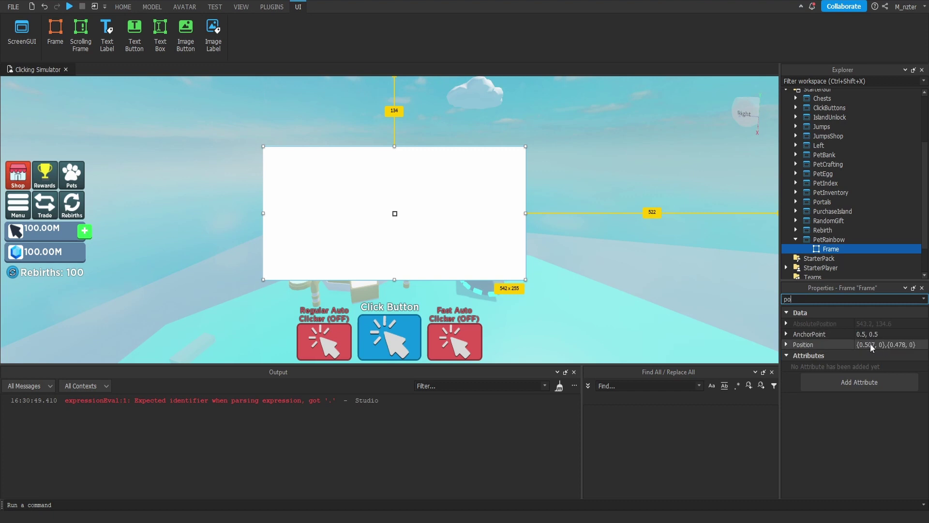
{"action": "double_click", "coordinate": [870, 344]}
{"action": "type", "text": "5"}
{"action": "double_click", "coordinate": [894, 345]}
{"action": "type", "text": "5"}
{"action": "key", "text": "Return"}
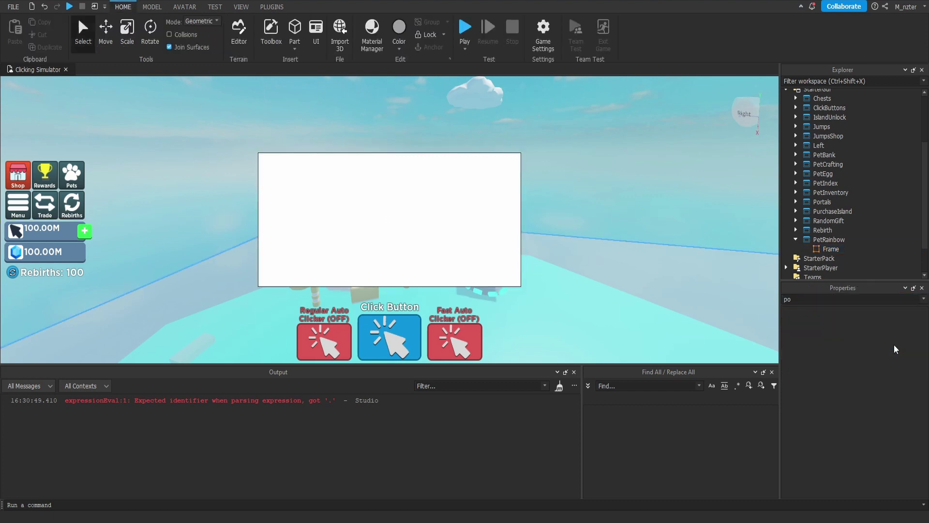
Set the PetRainbow frame's size to {0.33, 0},{0.5, 0}.
{"action": "key", "text": "BackSpace"}
{"action": "key", "text": "BackSpace"}
{"action": "type", "text": "siz"}
{"action": "left_click", "coordinate": [867, 356]}
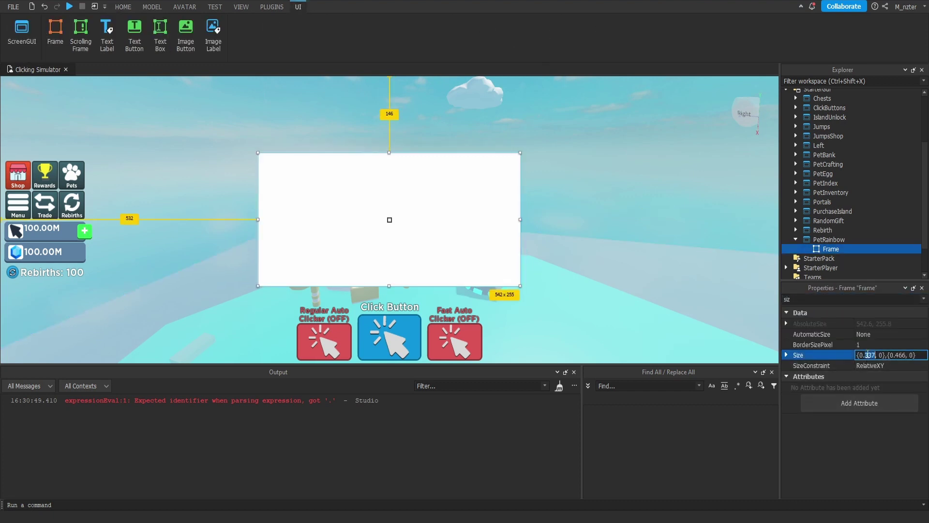
{"action": "type", "text": "{0.33, 0},{0.5, 0}"}
{"action": "key", "text": "Return"}
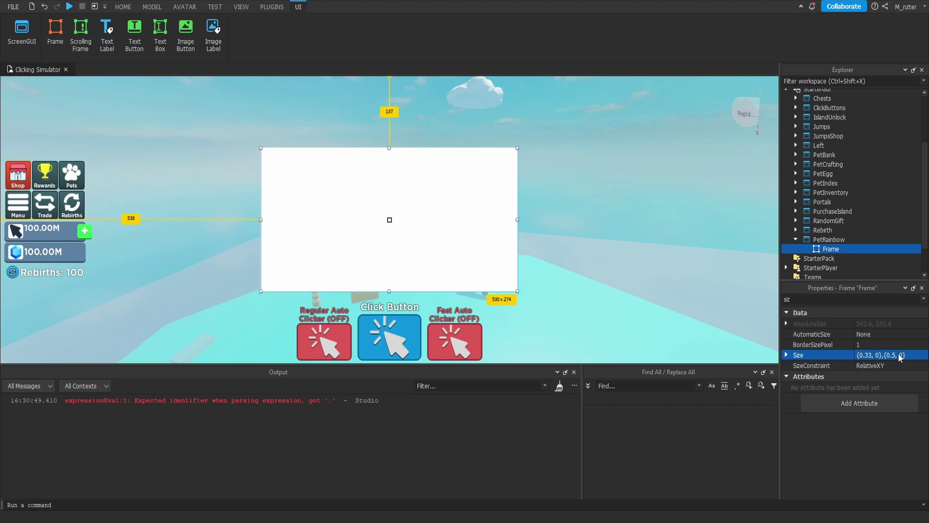
{"action": "left_click", "coordinate": [755, 334]}
Set the frame's background colour to light blue, RGB 39, 180, 255.
{"action": "left_click", "coordinate": [827, 250]}
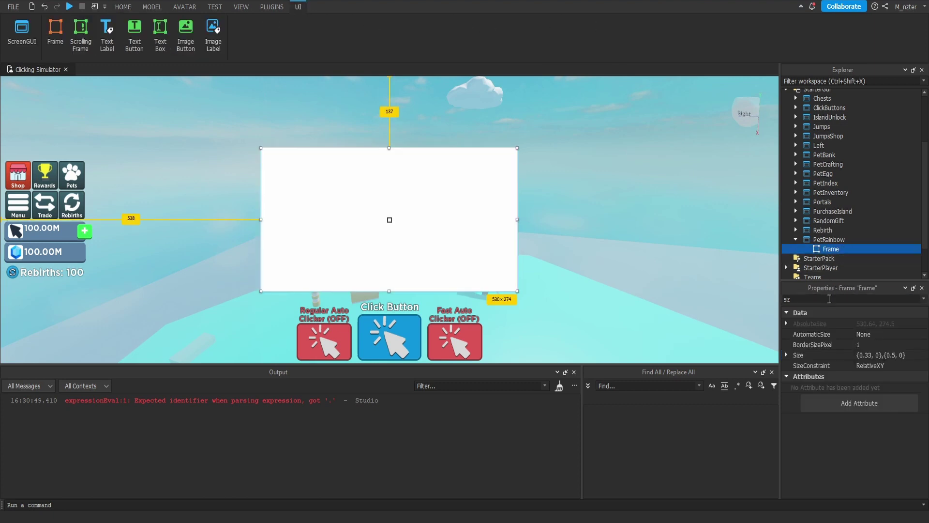
{"action": "double_click", "coordinate": [829, 300]}
{"action": "type", "text": "ba"}
{"action": "left_click", "coordinate": [860, 324]}
{"action": "left_click", "coordinate": [506, 187]}
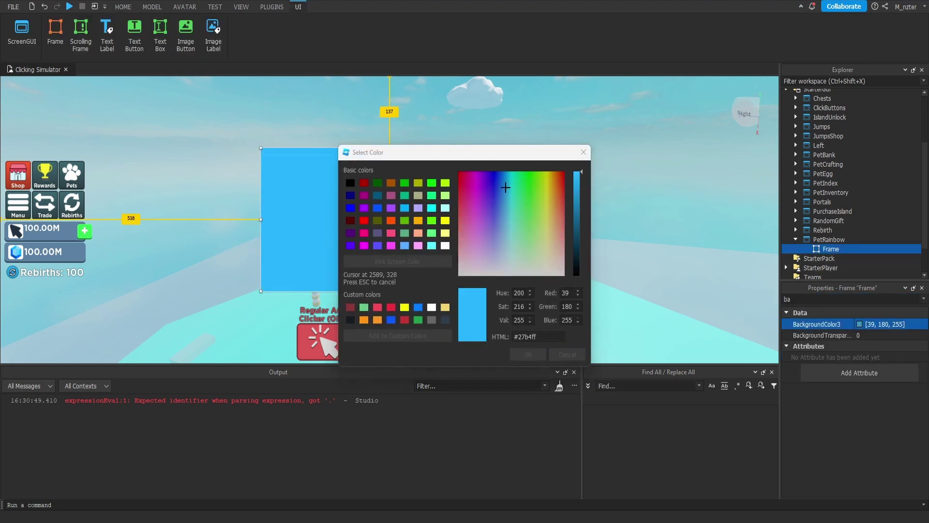
{"action": "key", "text": "Return"}
Add a UICorner object to the PetRainbow frame.
{"action": "left_click", "coordinate": [846, 251]}
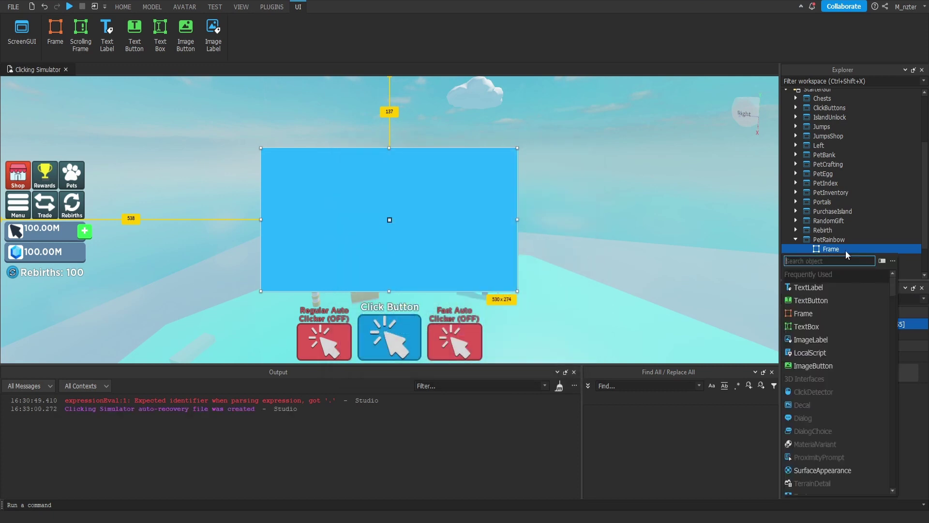
{"action": "type", "text": "uic"}
{"action": "key", "text": "Return"}
{"action": "left_click", "coordinate": [846, 258]}
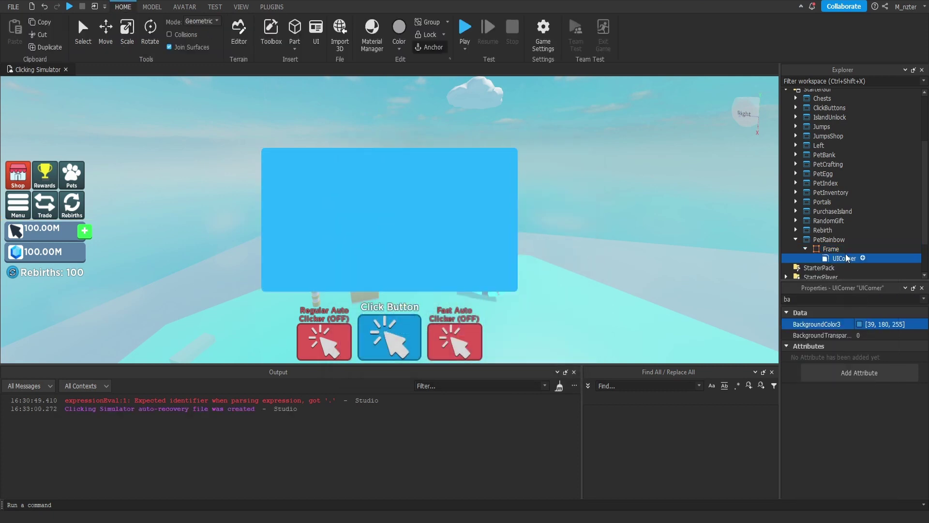
Try UICorner radii of 0.1, 0 and 0.05, 0, and settle on a CornerRadius of 0.025, 0.
{"action": "left_click", "coordinate": [867, 324]}
{"action": "type", "text": ".1,0"}
{"action": "key", "text": "Return"}
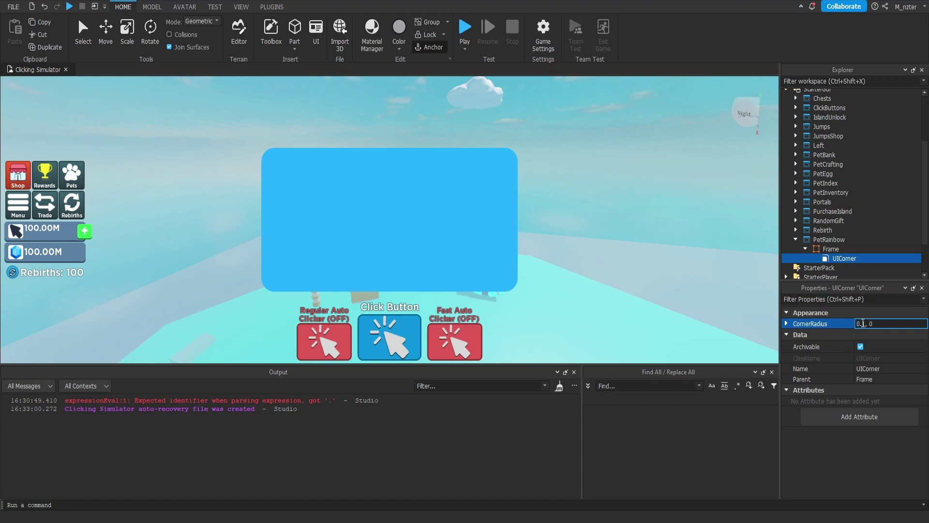
{"action": "key", "text": "Return"}
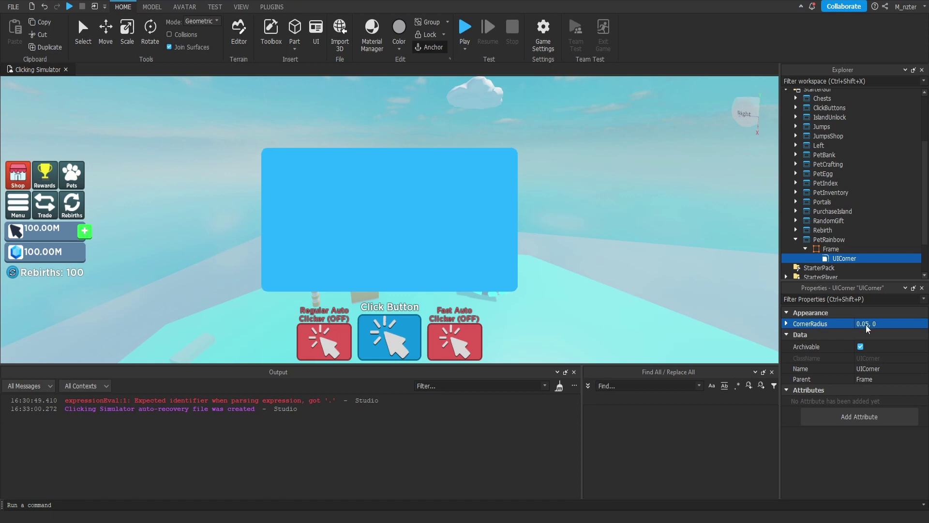
{"action": "left_click", "coordinate": [869, 325]}
{"action": "key", "text": "BackSpace"}
{"action": "type", "text": "25"}
{"action": "key", "text": "Return"}
Add a UIStroke object to the PetRainbow frame.
{"action": "left_click", "coordinate": [846, 249]}
{"action": "key", "text": "ctrl+i"}
{"action": "type", "text": "UIS"}
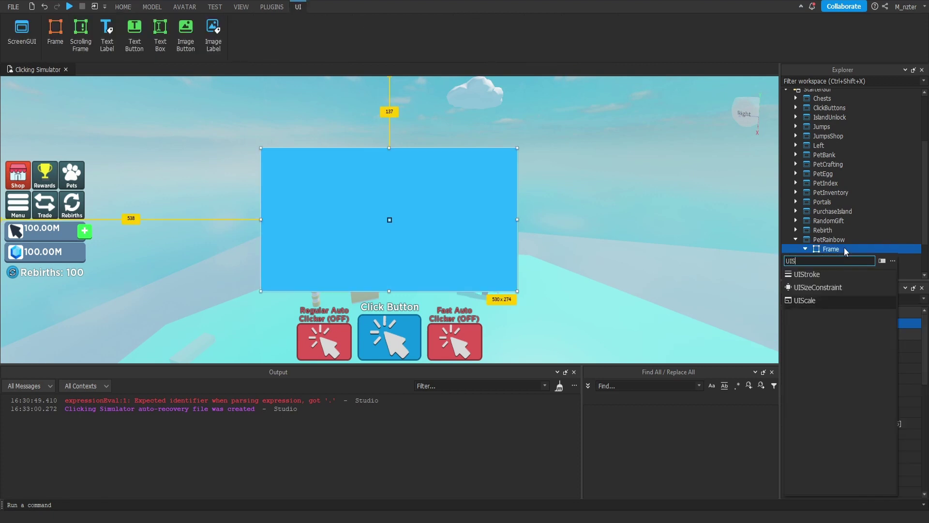
{"action": "key", "text": "Return"}
Sample the frame's blue for the UIStroke colour and darken it to RGB 22, 103, 144.
{"action": "left_click", "coordinate": [859, 335]}
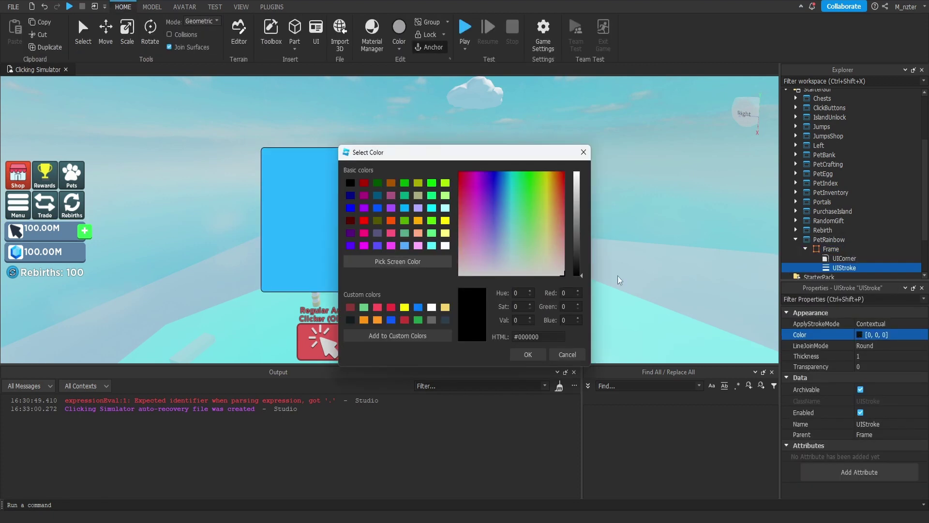
{"action": "left_click", "coordinate": [417, 264]}
{"action": "left_click", "coordinate": [311, 231]}
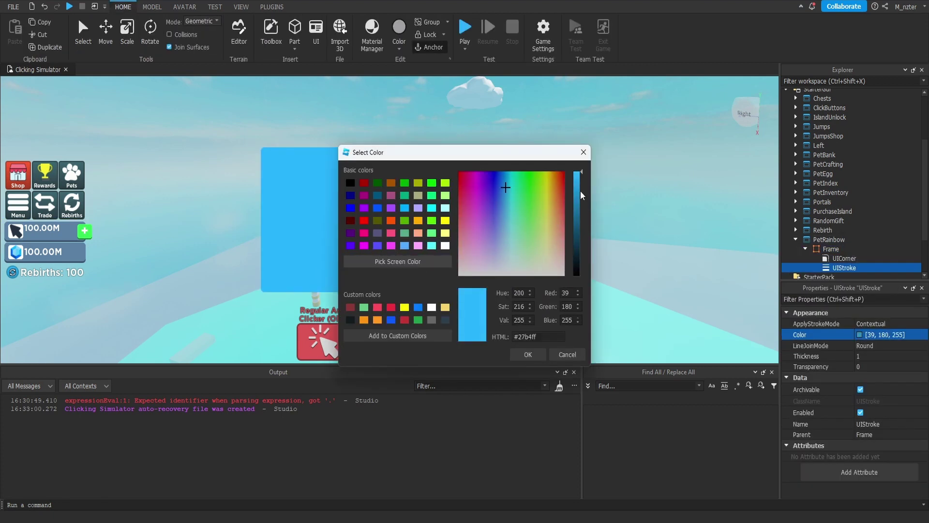
{"action": "left_click_drag", "start_coordinate": [582, 191], "coordinate": [591, 222]}
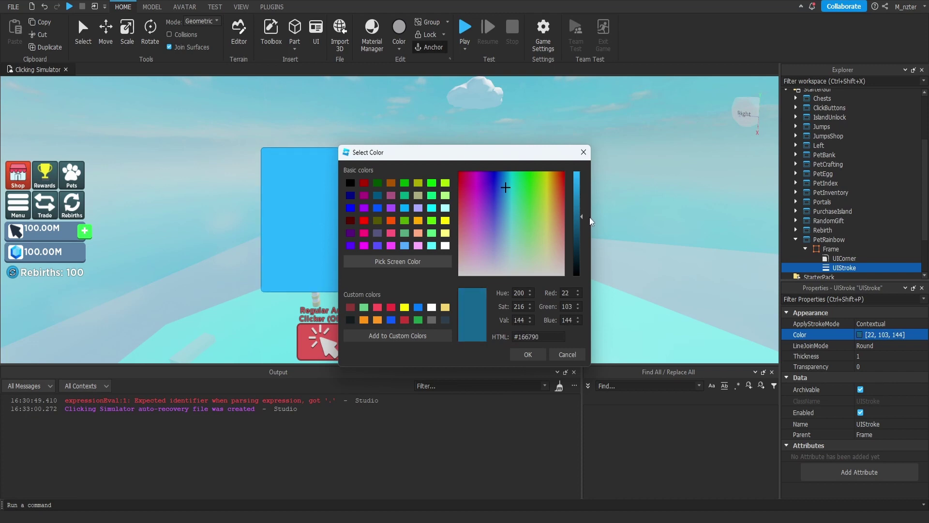
{"action": "left_click", "coordinate": [539, 358]}
Set the UIStroke's thickness to 3.5.
{"action": "left_click", "coordinate": [894, 357]}
{"action": "left_click_drag", "start_coordinate": [892, 357], "coordinate": [896, 356]}
{"action": "left_click", "coordinate": [875, 356]}
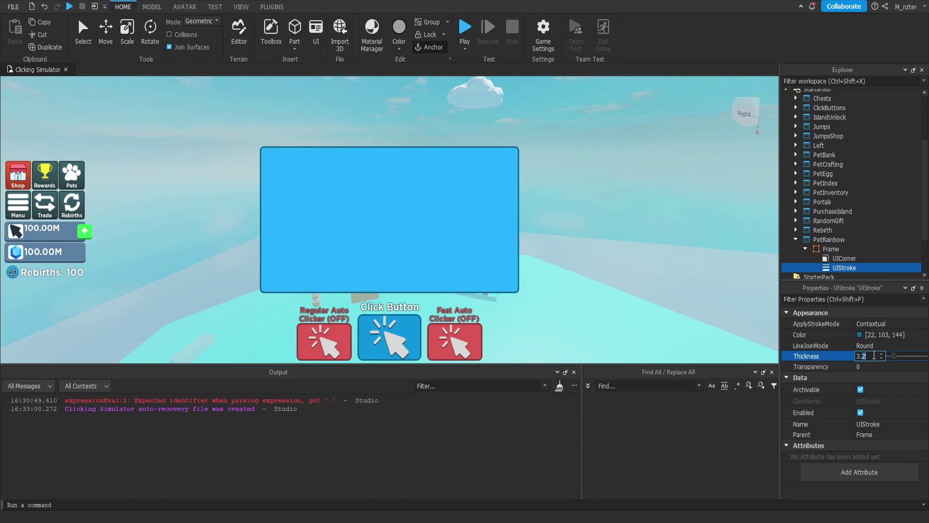
{"action": "type", "text": "3.5"}
{"action": "key", "text": "Return"}
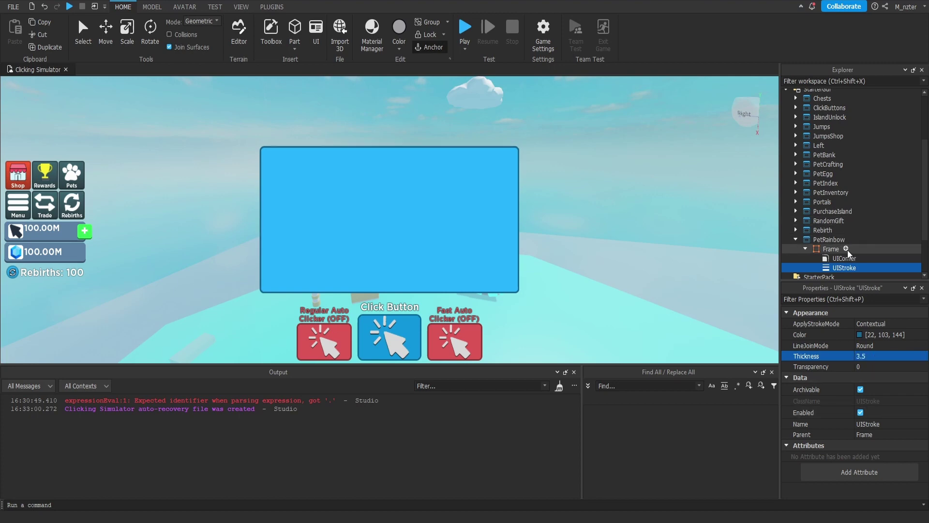
Add a TextLabel to the PetRainbow frame and name it Title.
{"action": "left_click", "coordinate": [845, 249]}
{"action": "scroll", "coordinate": [843, 261], "scroll_direction": "down", "scroll_amount": 1}
{"action": "double_click", "coordinate": [845, 250]}
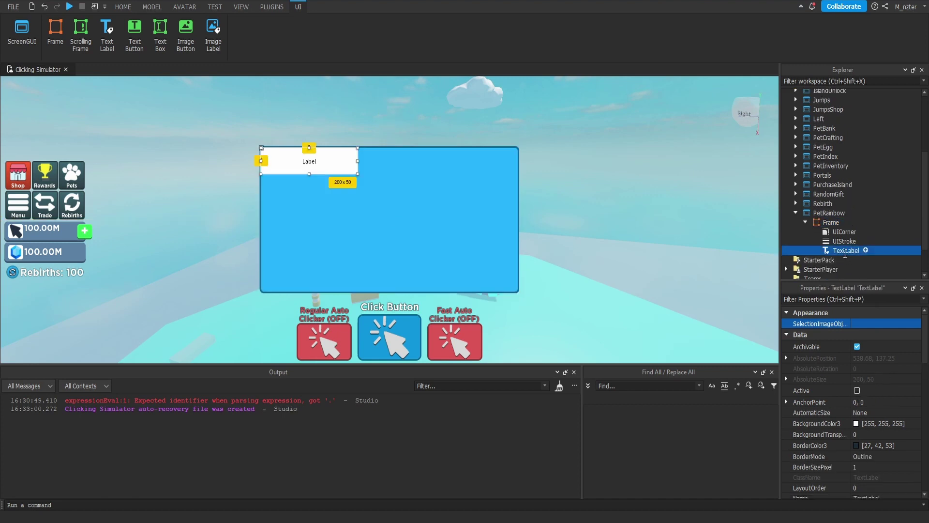
{"action": "type", "text": "Title"}
{"action": "key", "text": "Return"}
Set the Title label's text to "Rainbow Pets!".
{"action": "key", "text": "ctrl+shift+p"}
{"action": "type", "text": "text"}
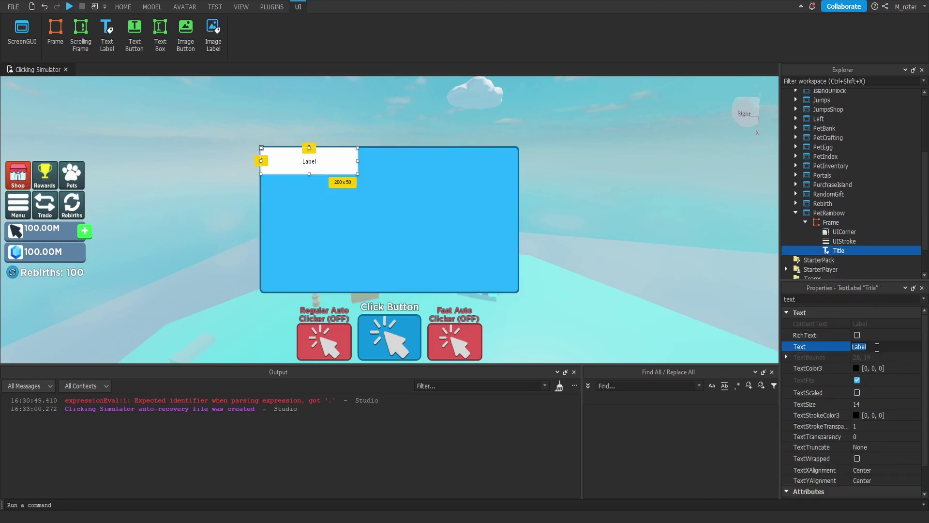
{"action": "left_click", "coordinate": [877, 348]}
{"action": "type", "text": "Rainbow Pets!"}
Make the Title label's text white (255, 255, 255) and turn on TextScaled.
{"action": "left_click", "coordinate": [856, 369]}
{"action": "left_click", "coordinate": [445, 246]}
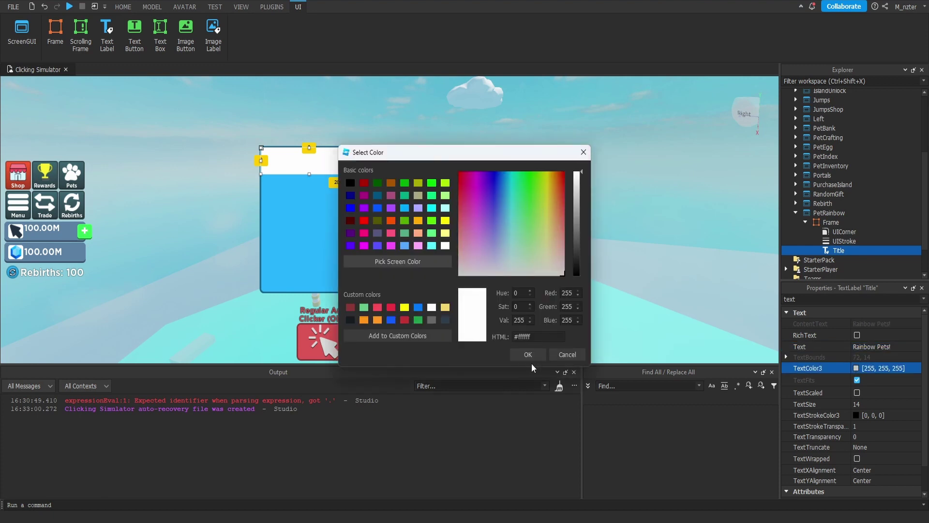
{"action": "left_click", "coordinate": [528, 356]}
{"action": "left_click", "coordinate": [857, 393]}
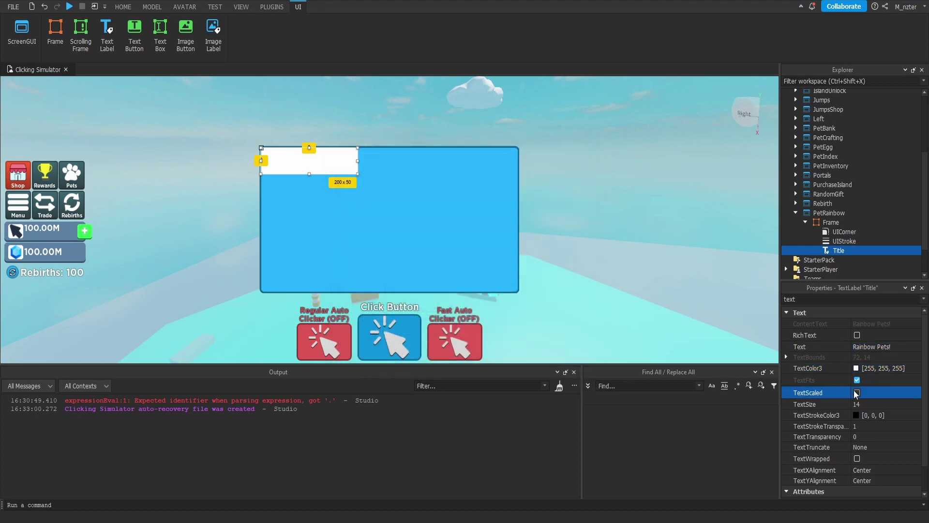
Make the Title label's background fully transparent by setting BackgroundTransparency to 1.
{"action": "double_click", "coordinate": [812, 300]}
{"action": "type", "text": "ba"}
{"action": "left_click", "coordinate": [822, 335]}
{"action": "type", "text": "1"}
Change the Title label's font to Gotham SSm with a bold weight.
{"action": "double_click", "coordinate": [833, 300]}
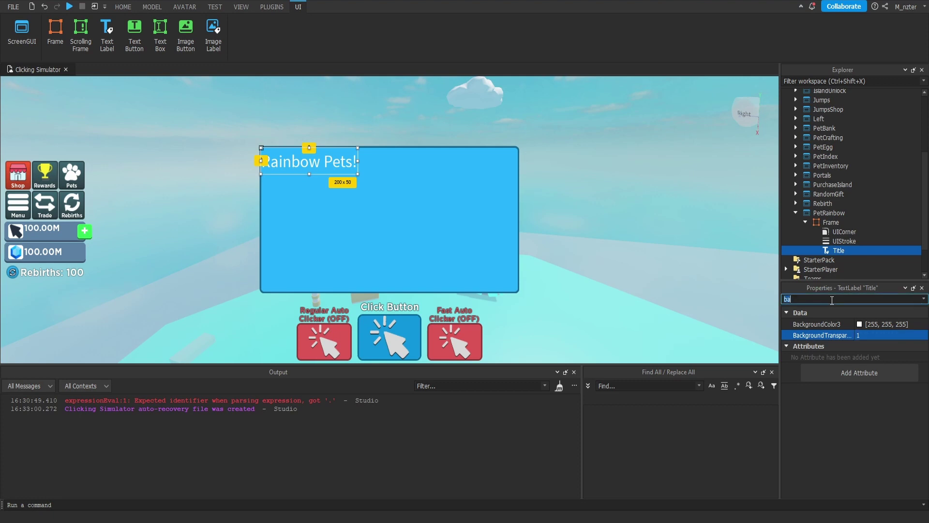
{"action": "type", "text": "te"}
{"action": "key", "text": "BackSpace"}
{"action": "key", "text": "BackSpace"}
{"action": "type", "text": "f"}
{"action": "left_click", "coordinate": [872, 347]}
{"action": "left_click", "coordinate": [872, 347]}
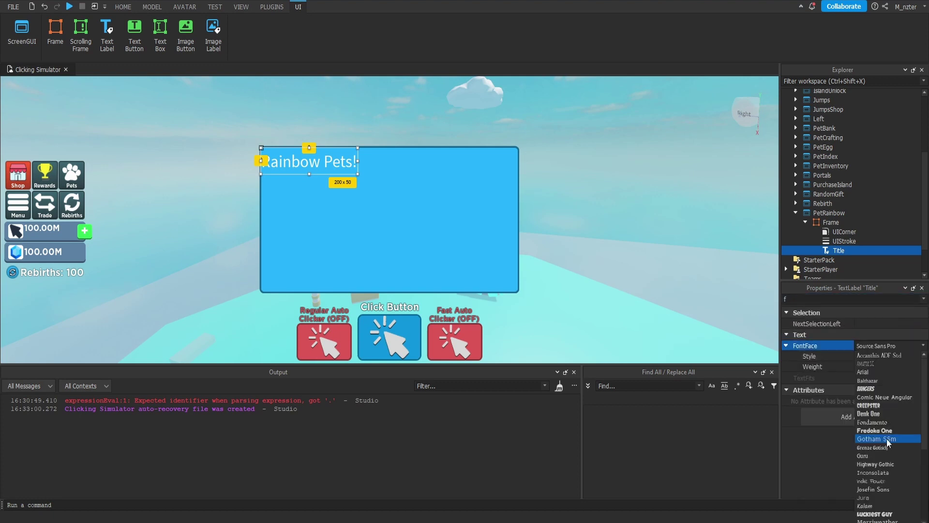
{"action": "left_click", "coordinate": [887, 439]}
{"action": "left_click", "coordinate": [864, 356]}
Set the Title label's size to {0.2, 0},{0.2, 0}.
{"action": "double_click", "coordinate": [849, 300]}
{"action": "type", "text": "size"}
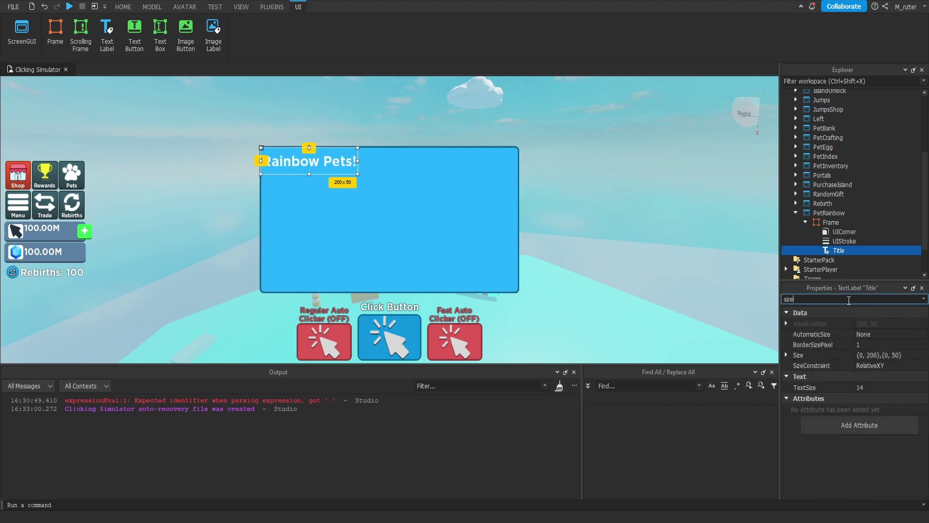
{"action": "left_click", "coordinate": [867, 352]}
{"action": "type", "text": ".2"}
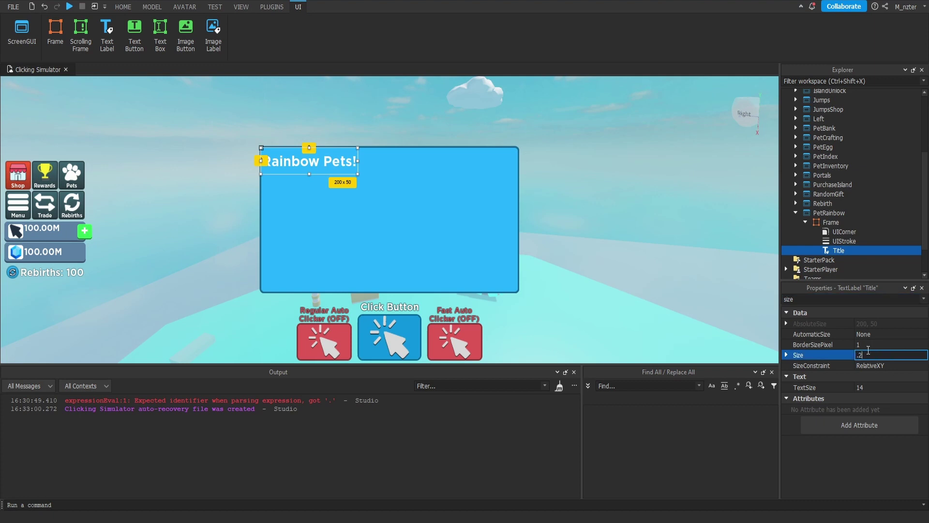
{"action": "type", "text": ", 0},{0.2"}
{"action": "left_click", "coordinate": [869, 348]}
Move the Title label to the frame's top centre, using anchor point 0.5, 0 and a horizontal position scale of 0.5.
{"action": "left_click_drag", "start_coordinate": [292, 164], "coordinate": [395, 168]}
{"action": "double_click", "coordinate": [823, 299]}
{"action": "type", "text": "po"}
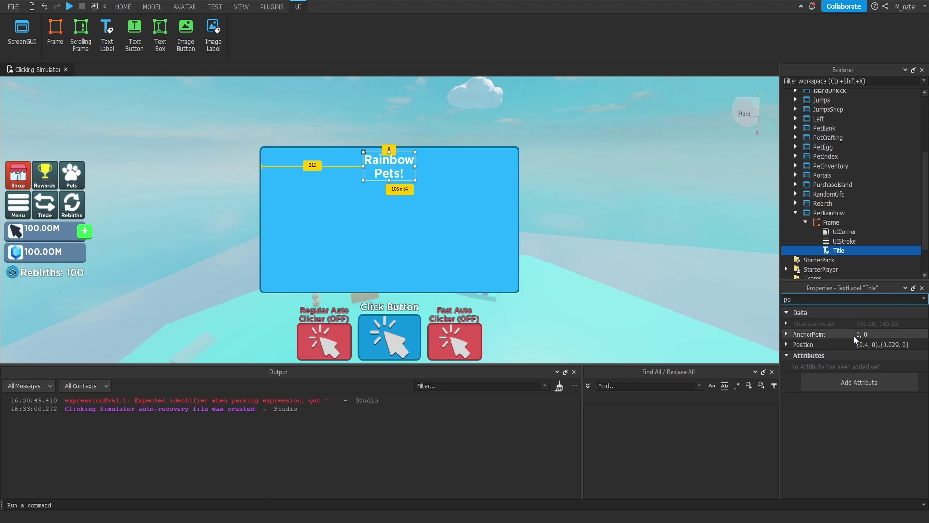
{"action": "left_click", "coordinate": [858, 334]}
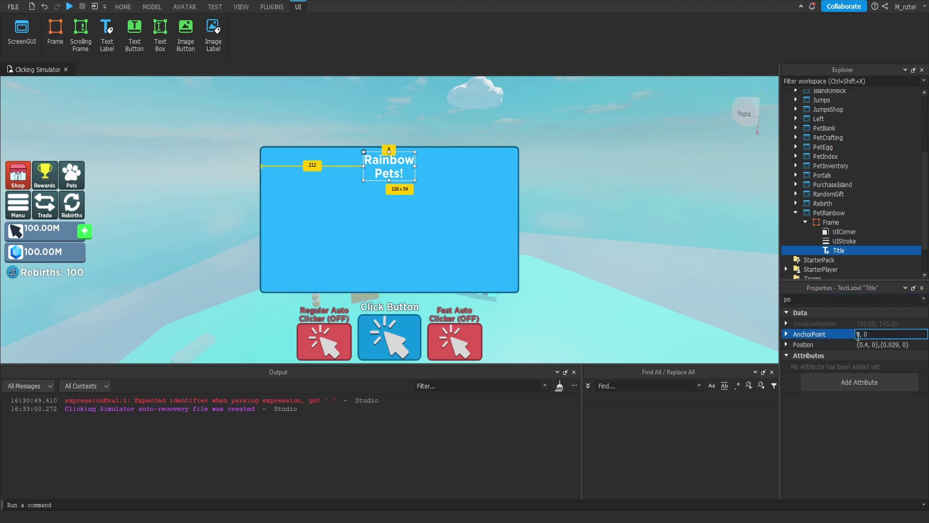
{"action": "type", "text": ".5"}
{"action": "key", "text": "Return"}
{"action": "left_click", "coordinate": [867, 344]}
{"action": "key", "text": "BackSpace"}
{"action": "type", "text": "5"}
{"action": "key", "text": "Return"}
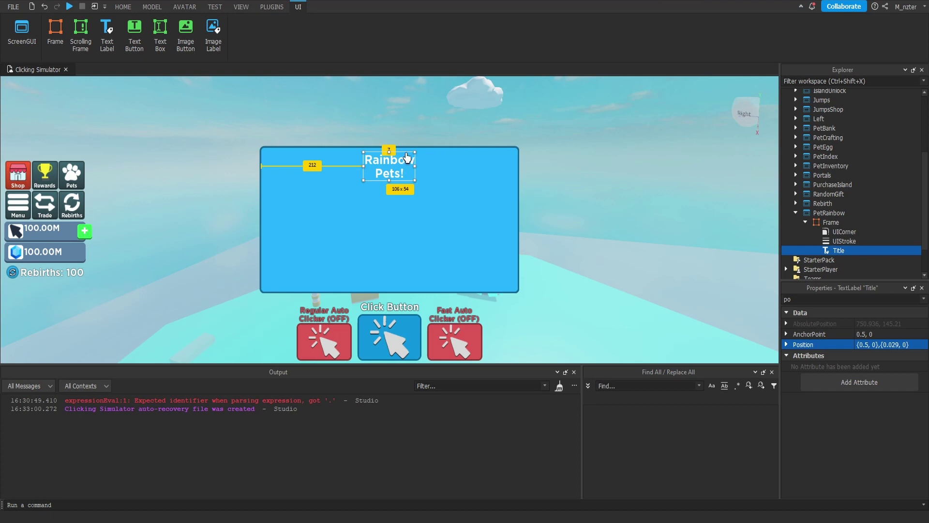
Set the Title label's vertical position scale to 0.025 and resize it to a width scale of 0.5 with a smaller height.
{"action": "left_click", "coordinate": [897, 344]}
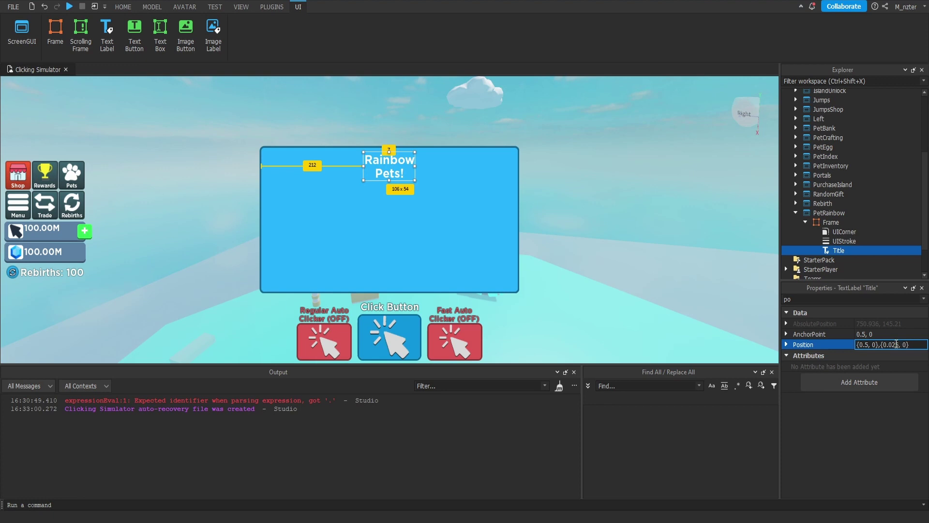
{"action": "key", "text": "Return"}
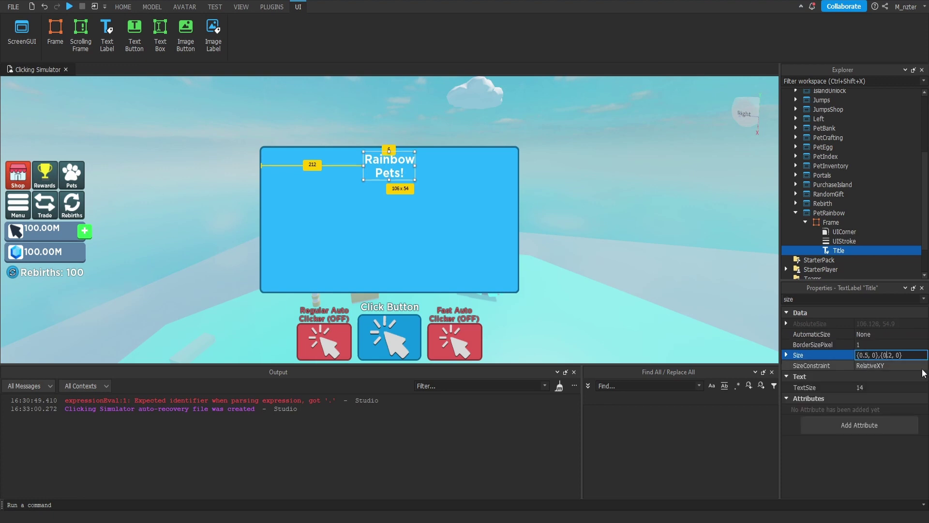
{"action": "type", "text": "25"}
{"action": "key", "text": "Return"}
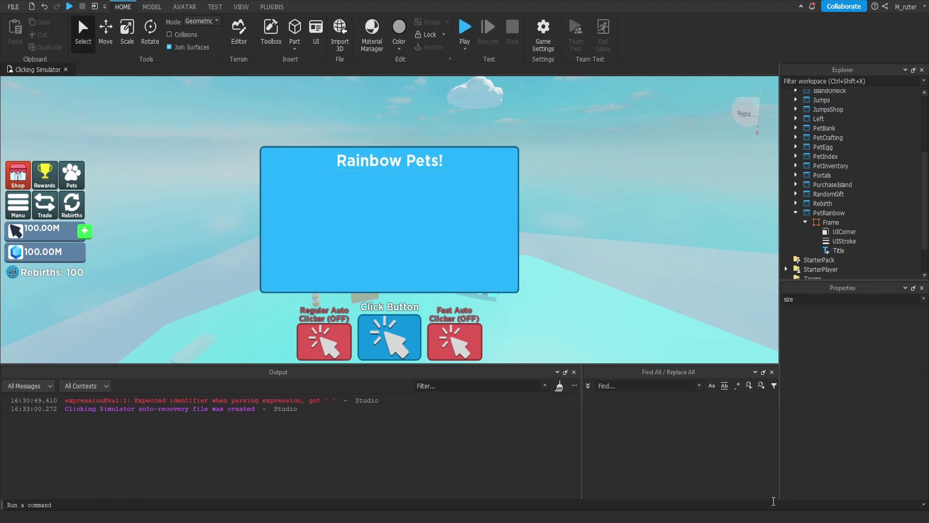
Insert a TextButton into the PetRainbow frame and name it Exit.
{"action": "left_click", "coordinate": [831, 222]}
{"action": "key", "text": "ctrl+i"}
{"action": "type", "text": "TExt"}
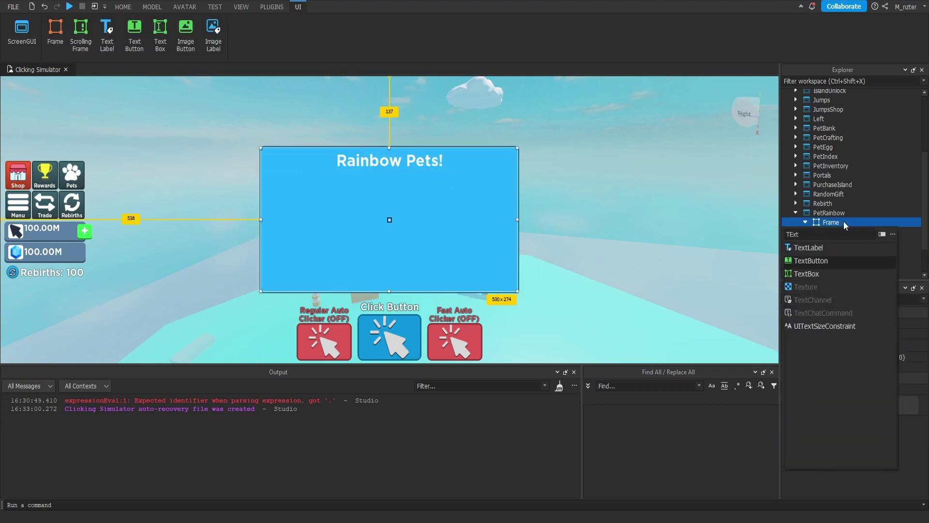
{"action": "key", "text": "Return"}
{"action": "type", "text": "Exit"}
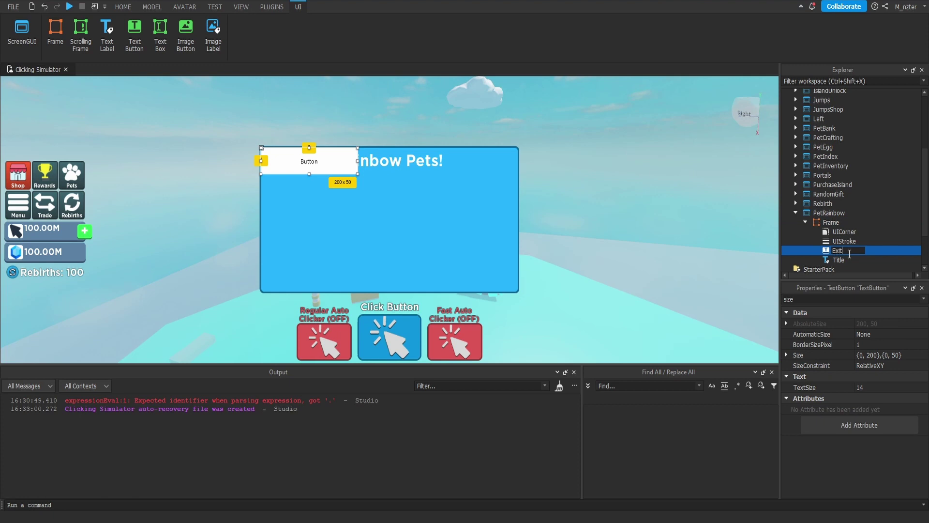
{"action": "key", "text": "Return"}
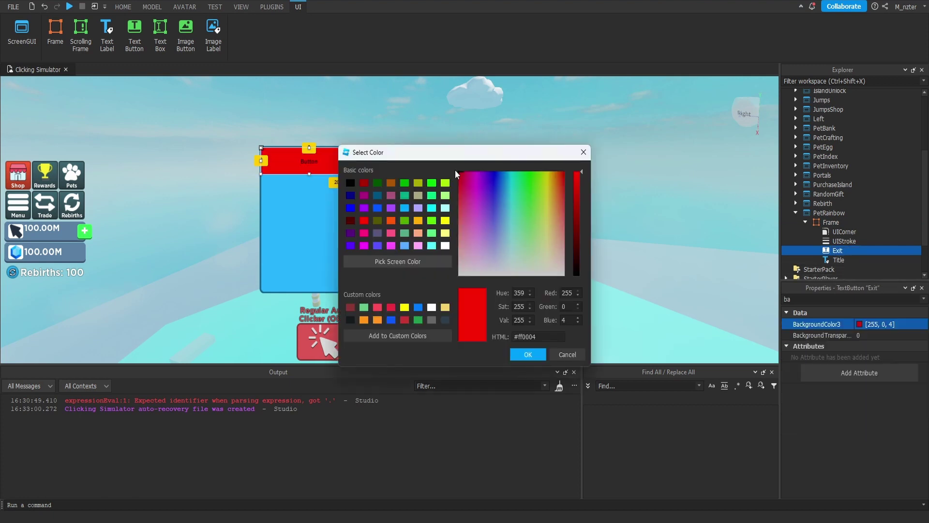
Set the Exit button's background colour to red [255, 38, 52] and clear its text.
{"action": "left_click_drag", "start_coordinate": [455, 170], "coordinate": [460, 187]}
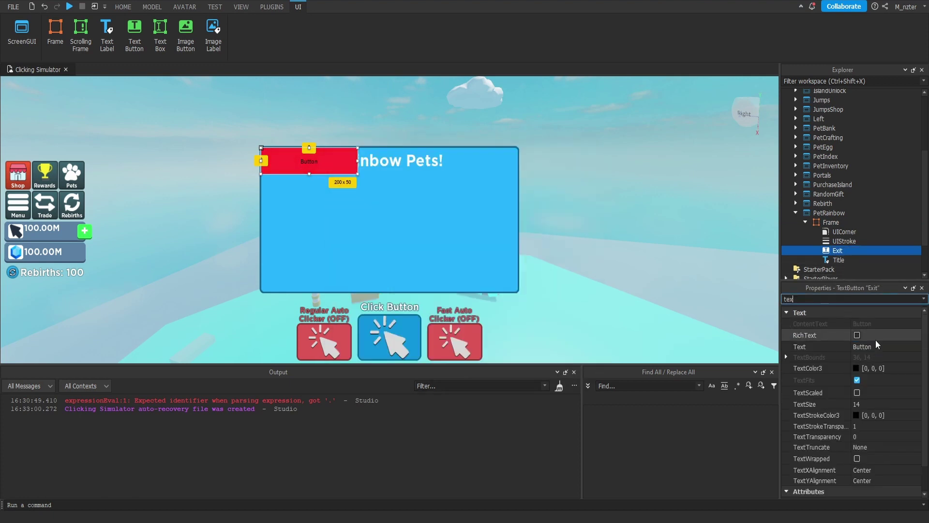
{"action": "left_click", "coordinate": [881, 347]}
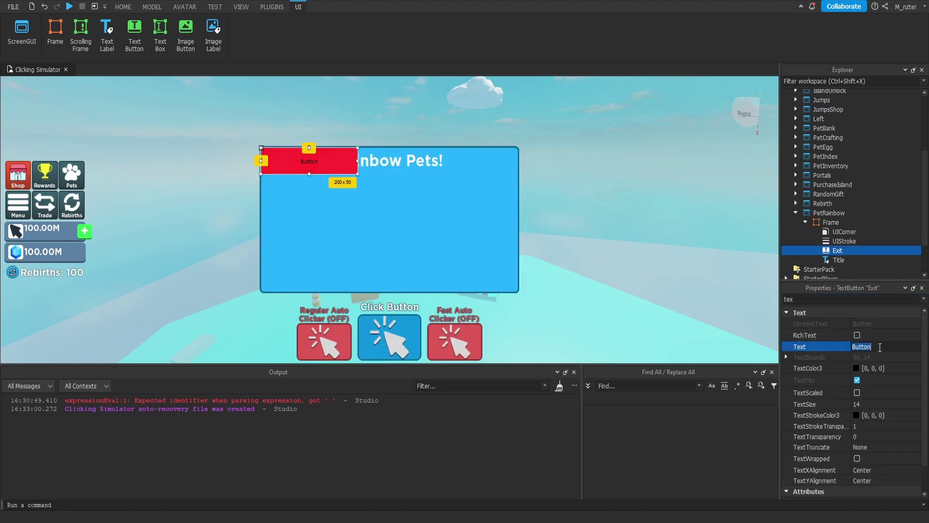
{"action": "key", "text": "BackSpace"}
{"action": "key", "text": "Return"}
Set the Exit button's size to {0.1, 0},{0.1, 0}.
{"action": "left_click", "coordinate": [896, 355]}
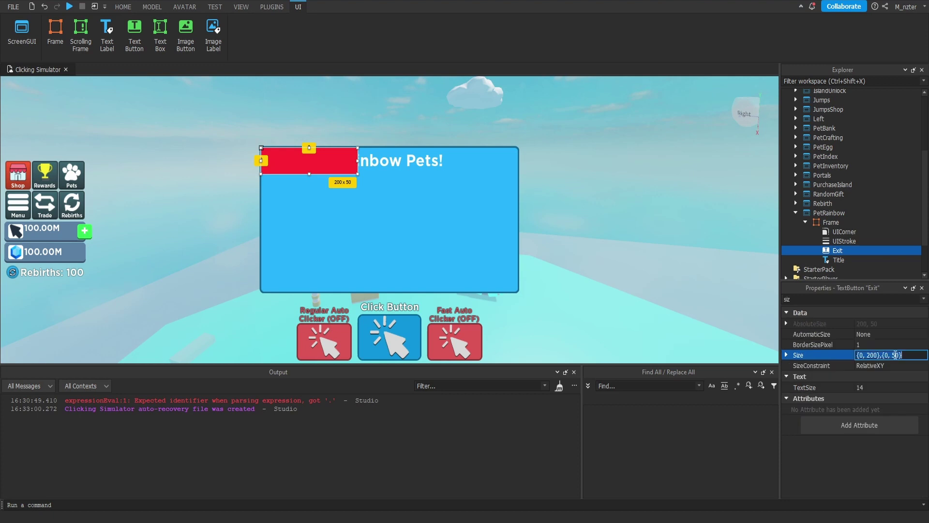
{"action": "key", "text": "ctrl+a"}
{"action": "type", "text": ".1,0"}
{"action": "key", "text": "Return"}
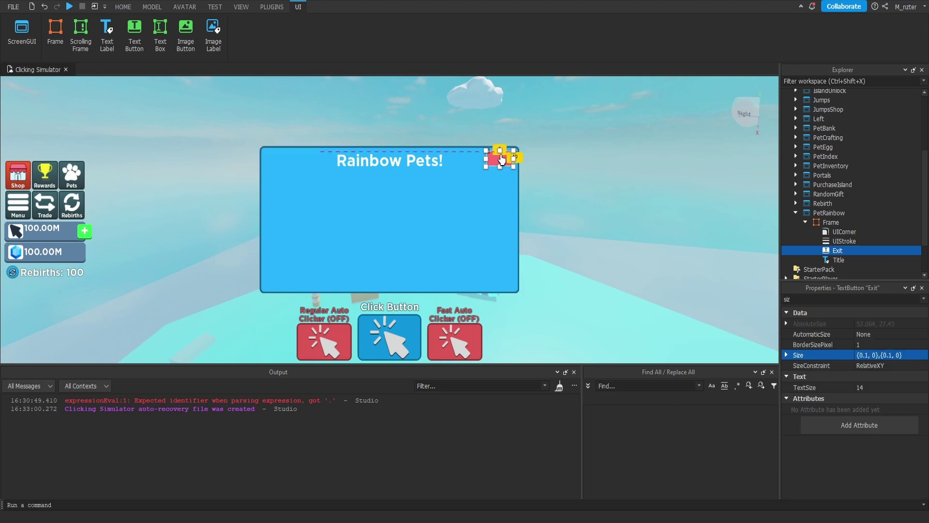
Move the Exit button to the frame's top-right corner and reduce its width scale to 0.06.
{"action": "left_click_drag", "start_coordinate": [501, 156], "coordinate": [495, 156]}
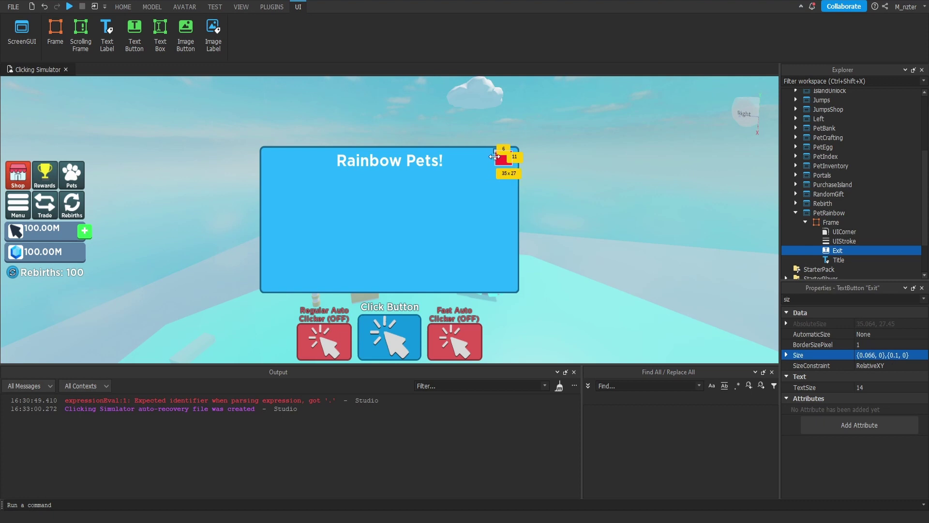
{"action": "left_click", "coordinate": [869, 355]}
{"action": "left_click_drag", "start_coordinate": [866, 355], "coordinate": [872, 356]}
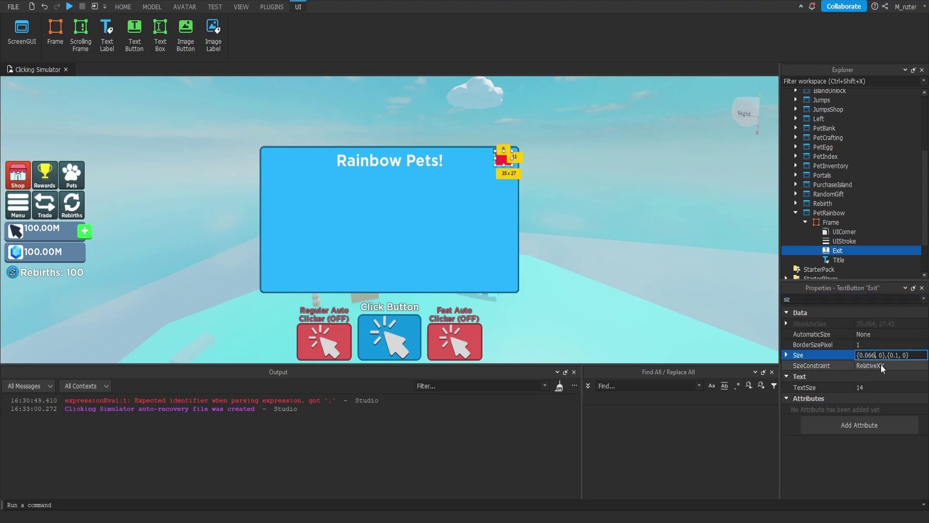
{"action": "key", "text": "BackSpace"}
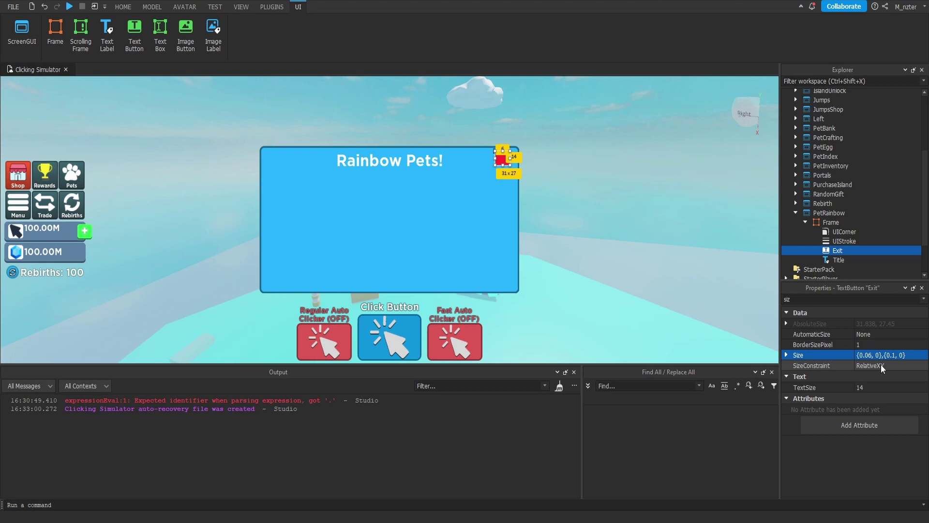
{"action": "key", "text": "Return"}
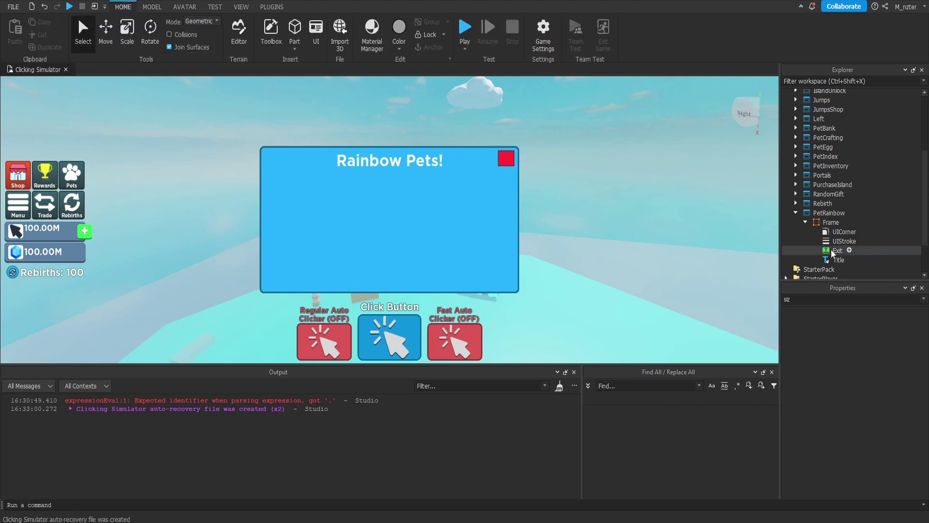
Set the Exit button's border size to 0 pixels.
{"action": "left_click", "coordinate": [832, 249]}
{"action": "double_click", "coordinate": [835, 298]}
{"action": "type", "text": "bo"}
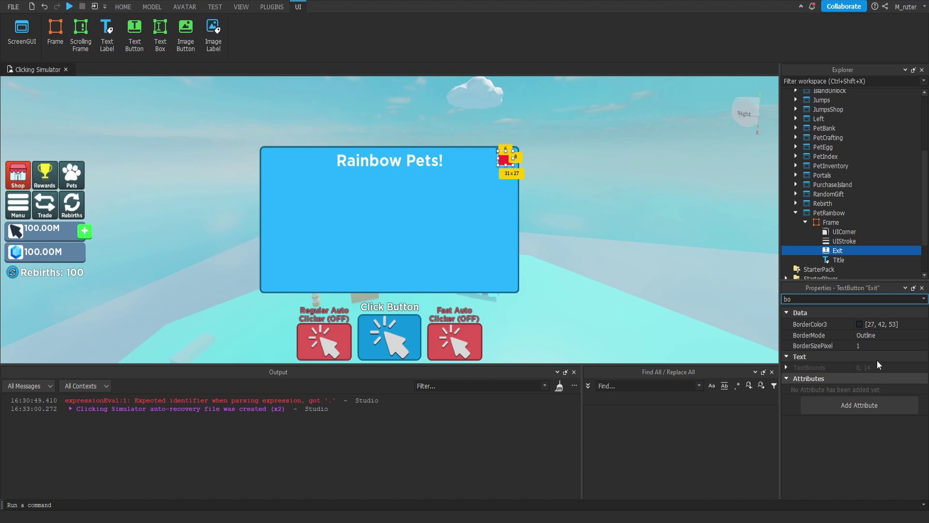
{"action": "left_click", "coordinate": [878, 345]}
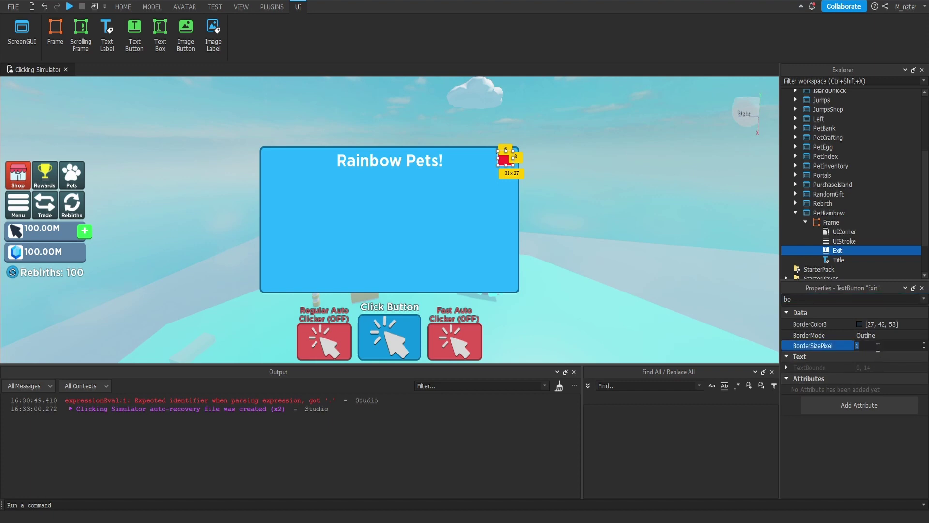
{"action": "type", "text": "0"}
Duplicate the frame's UICorner into the Exit button and set its corner radius to 0.1, 0.
{"action": "left_click", "coordinate": [844, 232]}
{"action": "key", "text": "ctrl+d"}
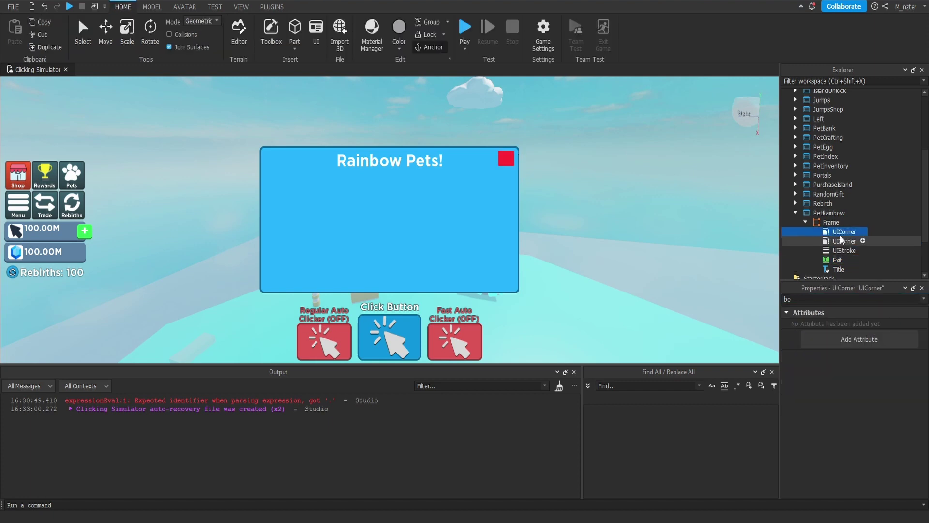
{"action": "left_click_drag", "start_coordinate": [841, 239], "coordinate": [838, 260]}
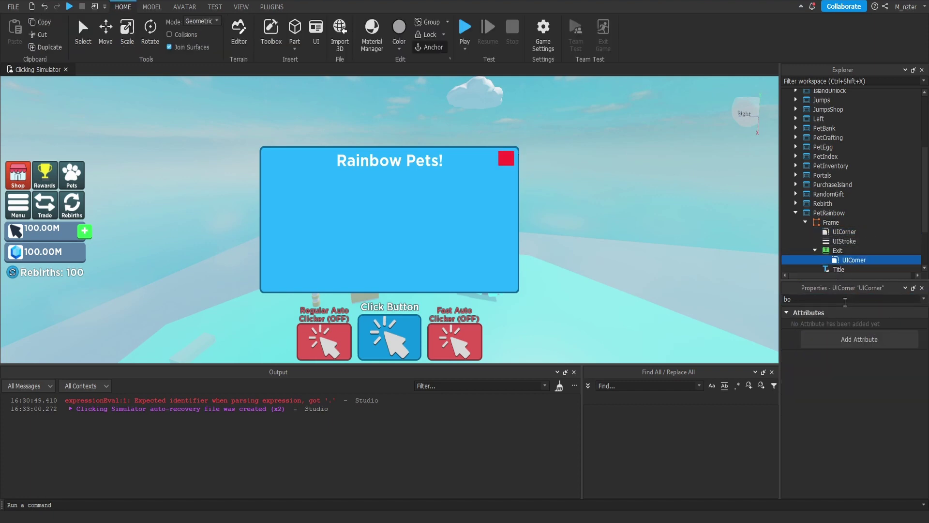
{"action": "key", "text": "BackSpace"}
{"action": "key", "text": "BackSpace"}
{"action": "left_click", "coordinate": [869, 325]}
{"action": "key", "text": "Return"}
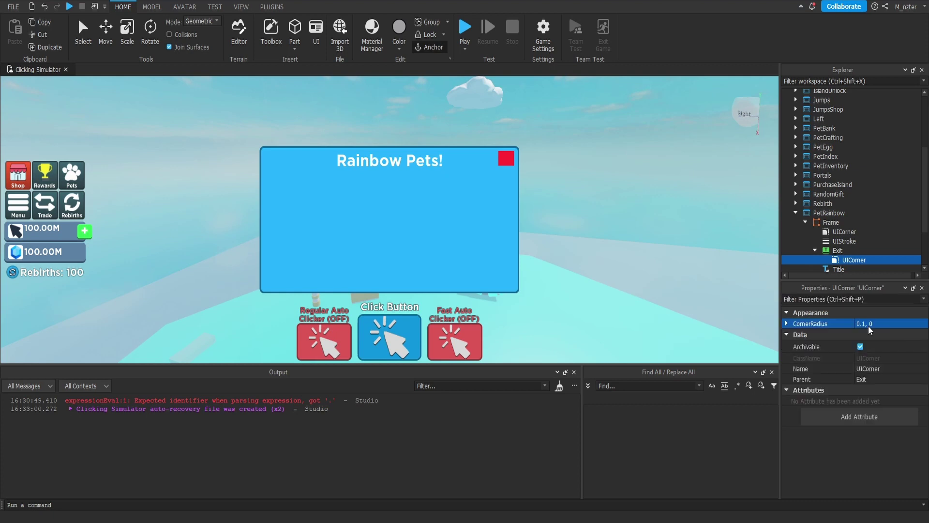
Duplicate the Title label into the Exit button and change the copy's text to X.
{"action": "left_click", "coordinate": [839, 269]}
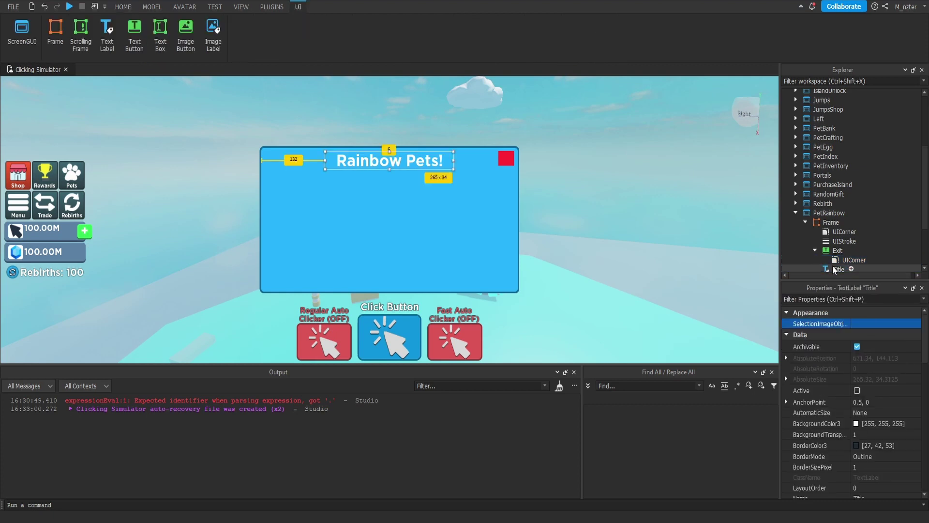
{"action": "key", "text": "ctrl+d"}
{"action": "left_click_drag", "start_coordinate": [842, 251], "coordinate": [849, 243]}
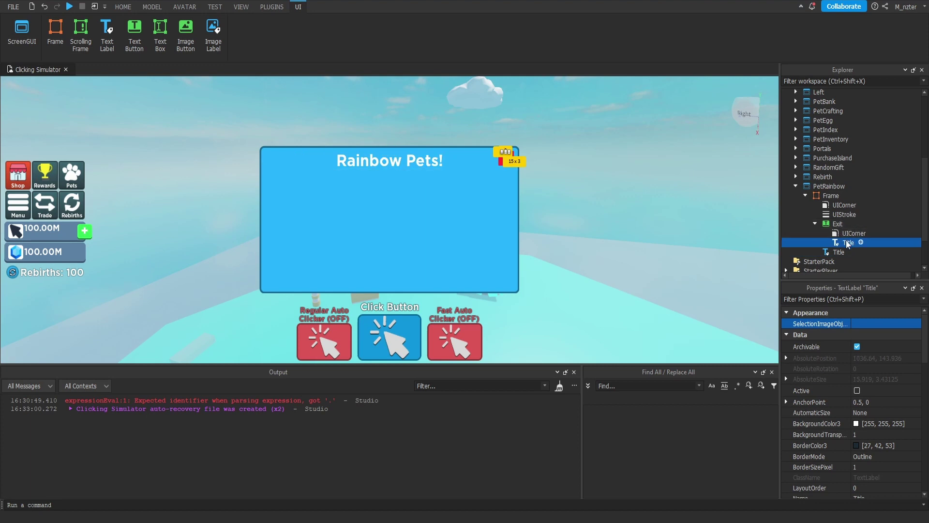
{"action": "left_click", "coordinate": [853, 299]}
{"action": "type", "text": "text"}
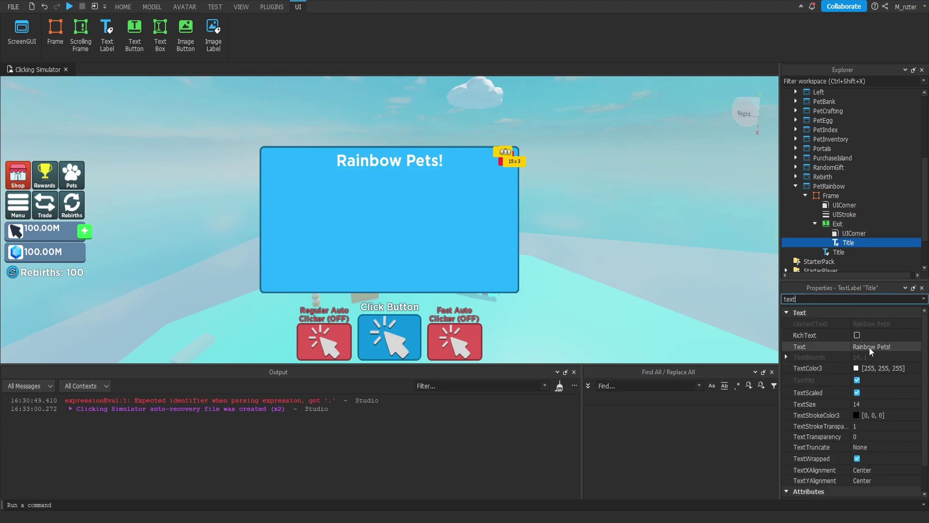
{"action": "left_click", "coordinate": [870, 347]}
{"action": "type", "text": "X"}
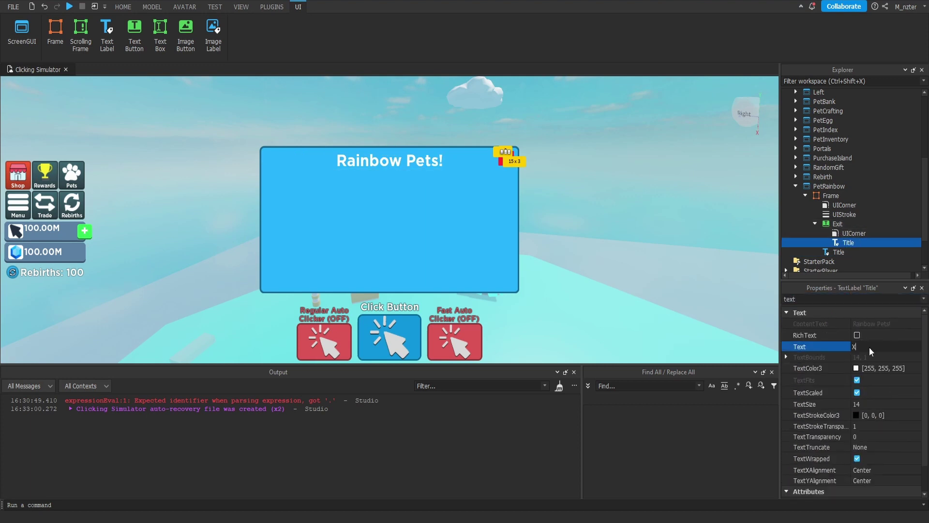
{"action": "key", "text": "Return"}
Set the X label's size to {0.8, 0},{0.8, 0}.
{"action": "double_click", "coordinate": [844, 298]}
{"action": "type", "text": "size"}
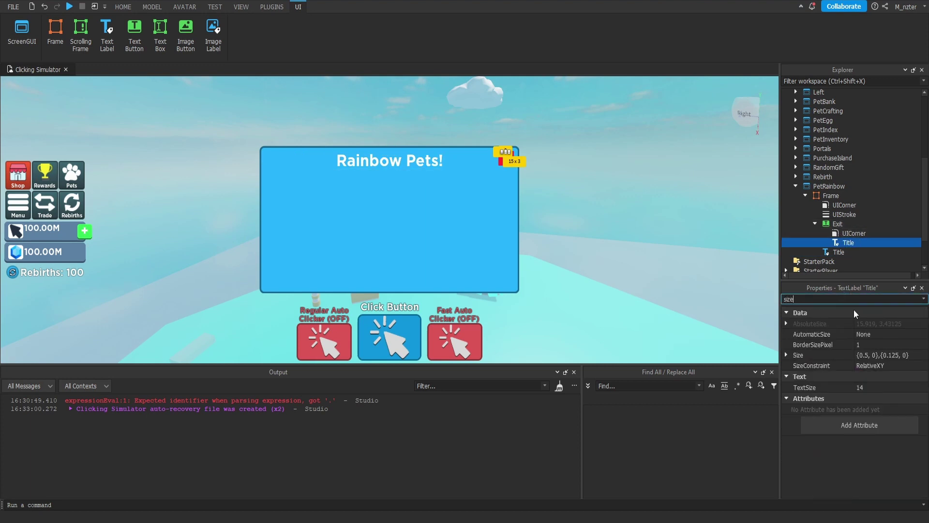
{"action": "left_click", "coordinate": [881, 356]}
{"action": "type", "text": ".8,0,.8,0"}
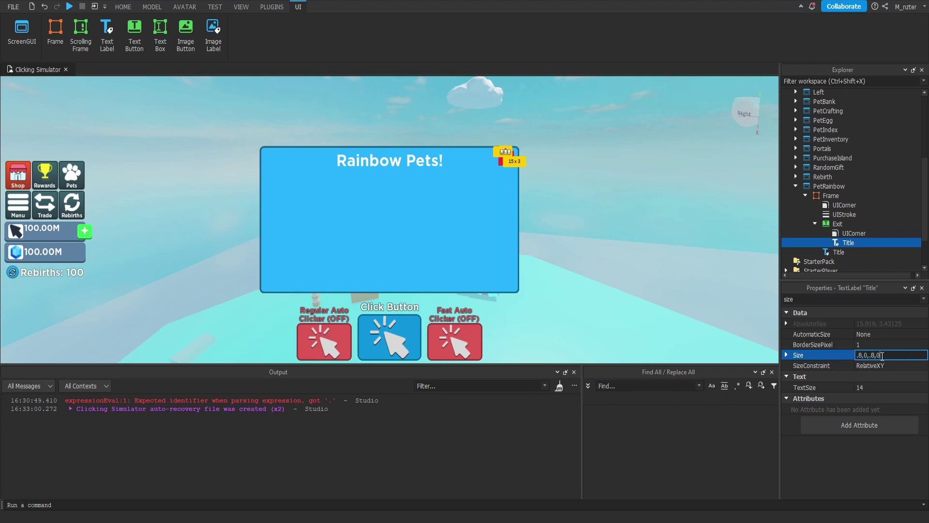
Centre the X label in the Exit button with anchor point 0.5, 0.5 and position {0.5, 0},{0.5, 0}.
{"action": "double_click", "coordinate": [865, 300]}
{"action": "type", "text": "po"}
{"action": "left_click", "coordinate": [875, 334]}
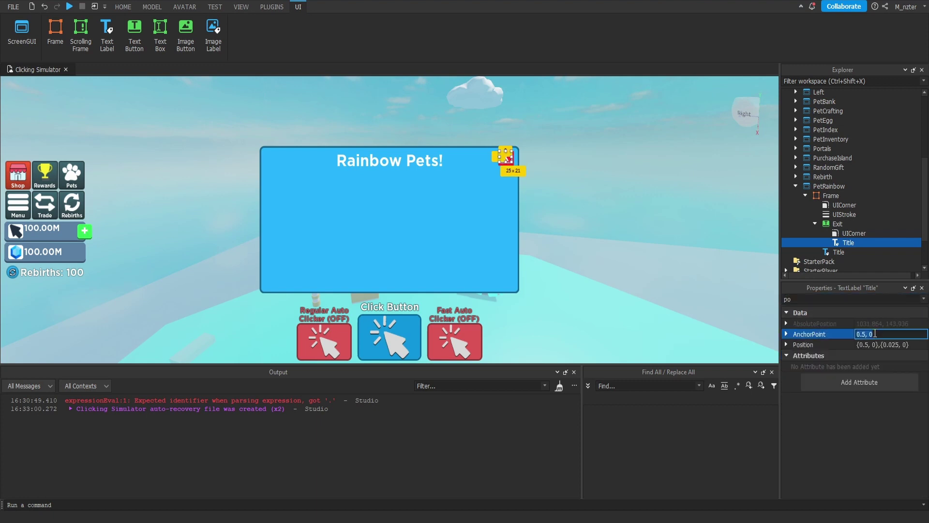
{"action": "type", "text": ".5"}
{"action": "key", "text": "Tab"}
{"action": "type", "text": ".5,0,.5,0"}
{"action": "key", "text": "Return"}
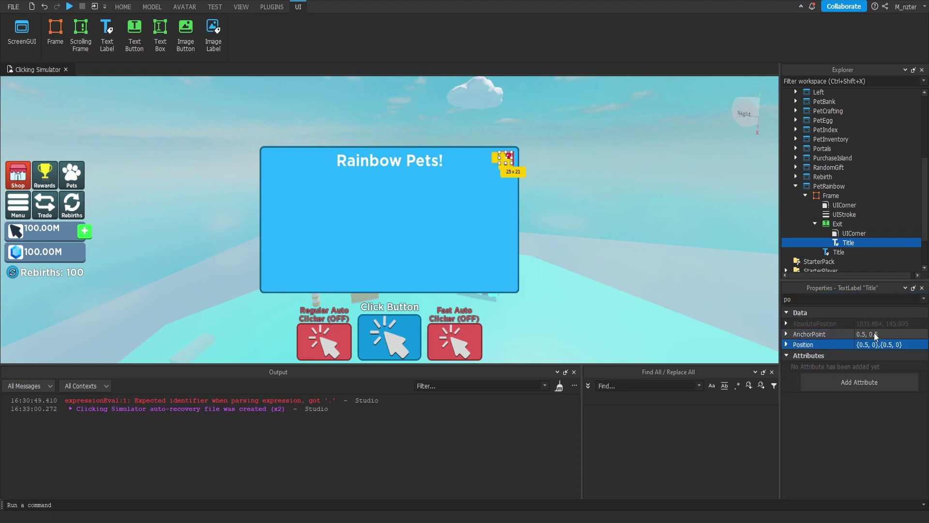
{"action": "left_click", "coordinate": [761, 233]}
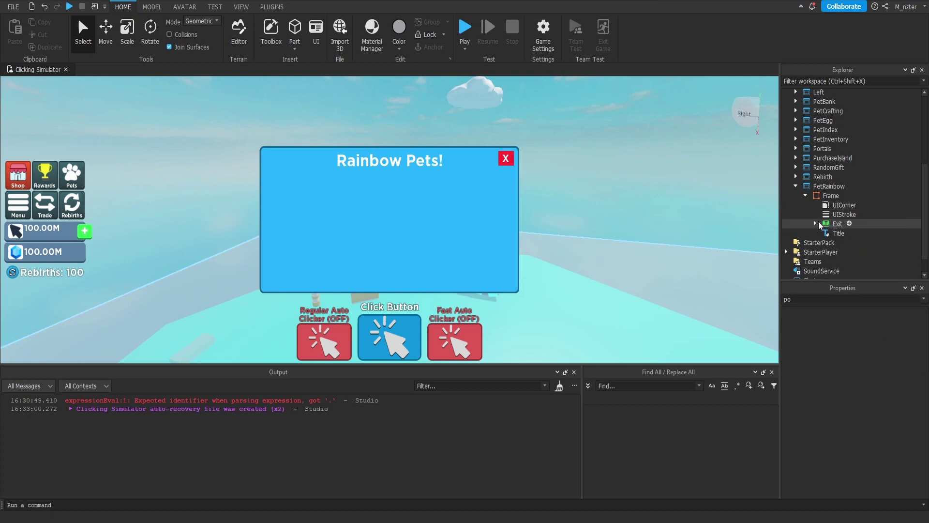
Duplicate the Exit button and rename the copy BuySlots.
{"action": "left_click", "coordinate": [817, 223]}
{"action": "left_click", "coordinate": [837, 227]}
{"action": "key", "text": "ctrl+d"}
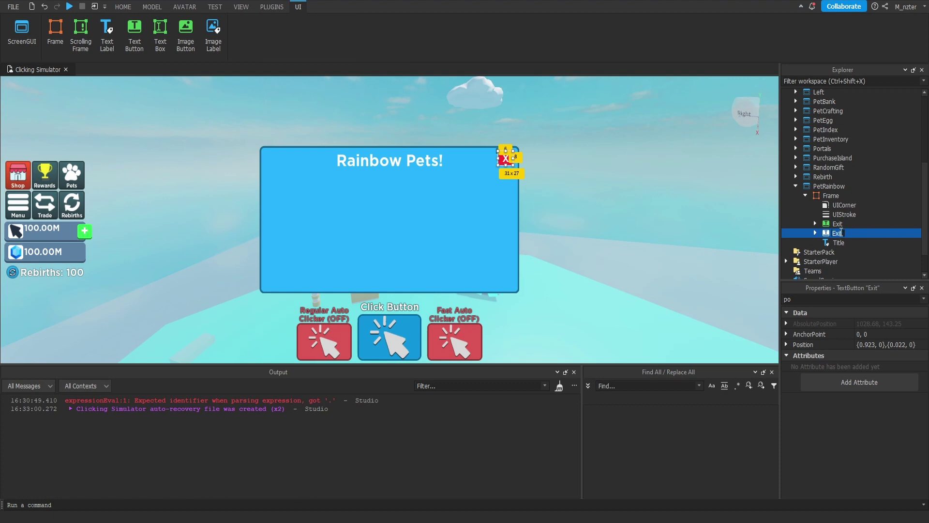
{"action": "left_click", "coordinate": [841, 232]}
{"action": "type", "text": "BuySlots"}
{"action": "key", "text": "Return"}
Change the BuySlots button's background to bright green and move the button to the frame's top-left corner.
{"action": "double_click", "coordinate": [850, 299]}
{"action": "type", "text": "ba"}
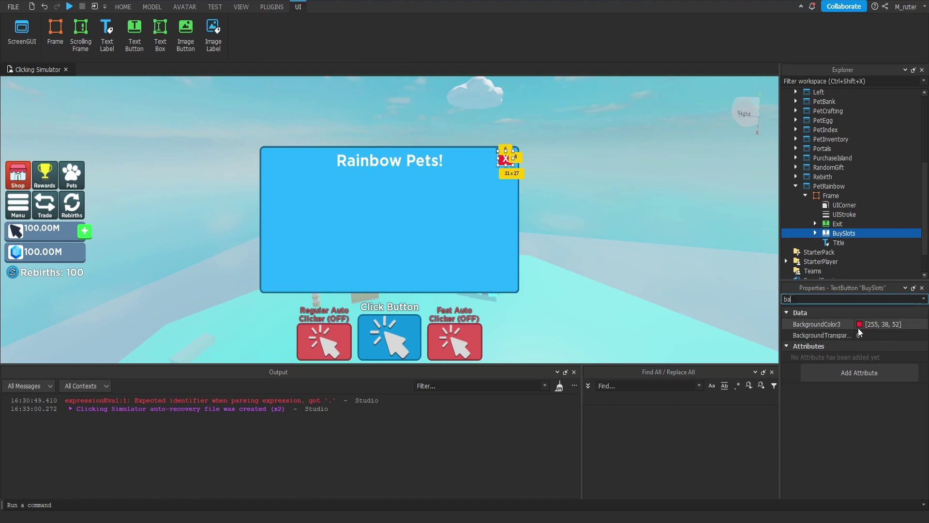
{"action": "left_click", "coordinate": [860, 325]}
{"action": "left_click_drag", "start_coordinate": [525, 198], "coordinate": [289, 154]}
{"action": "key", "text": "Return"}
{"action": "left_click", "coordinate": [505, 162]}
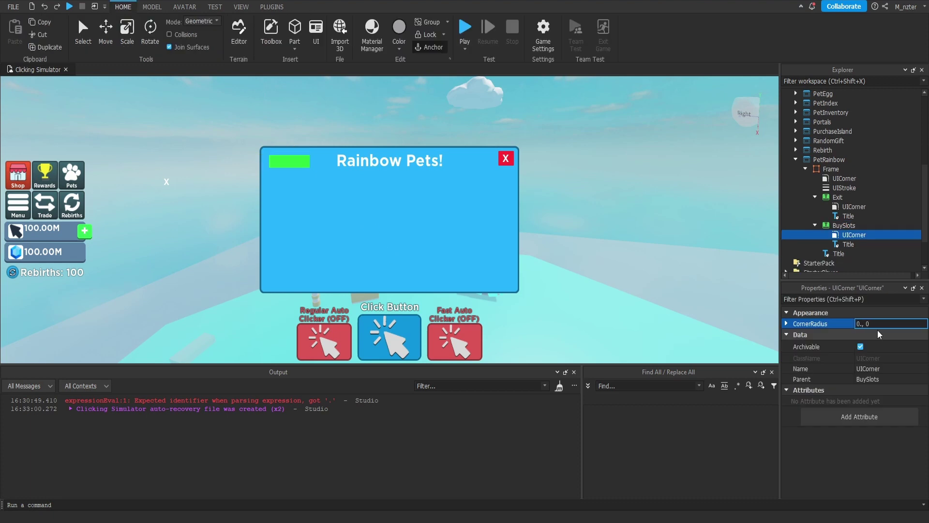
Set the BuySlots button's corner radius to 0.3, 0 and add a UIStroke to the button.
{"action": "type", "text": "3"}
{"action": "key", "text": "Return"}
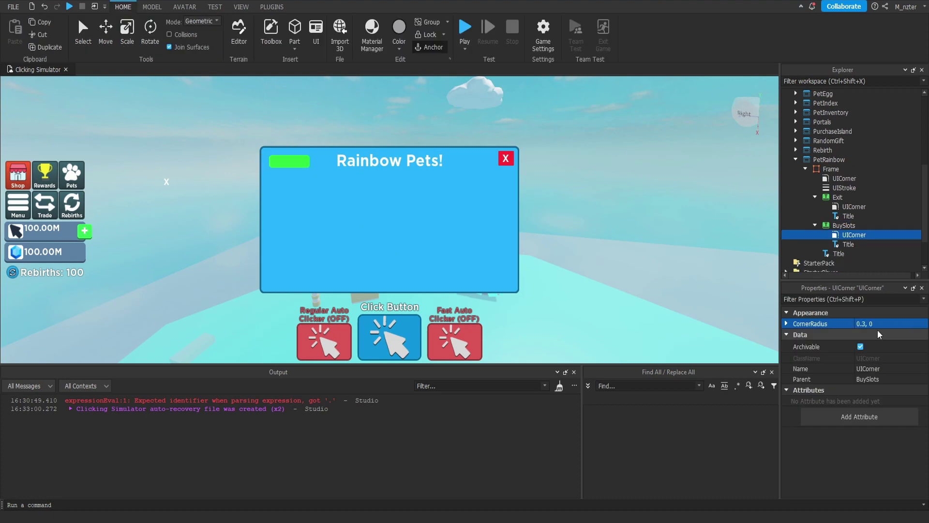
{"action": "left_click", "coordinate": [857, 225]}
{"action": "key", "text": "ctrl+i"}
{"action": "type", "text": "uist"}
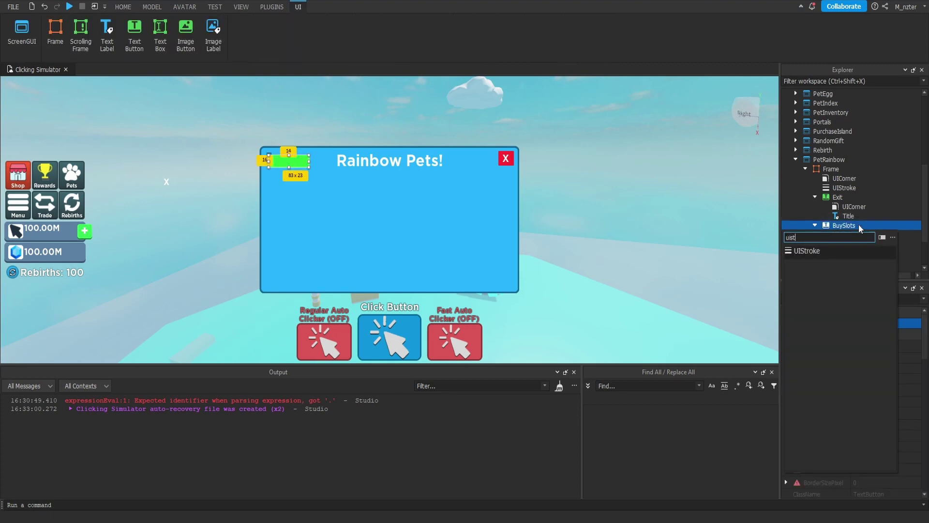
{"action": "key", "text": "Return"}
Set the BuySlots stroke's colour to dark green [25, 136, 32], sampled from the button's fill and darkened.
{"action": "left_click", "coordinate": [859, 334]}
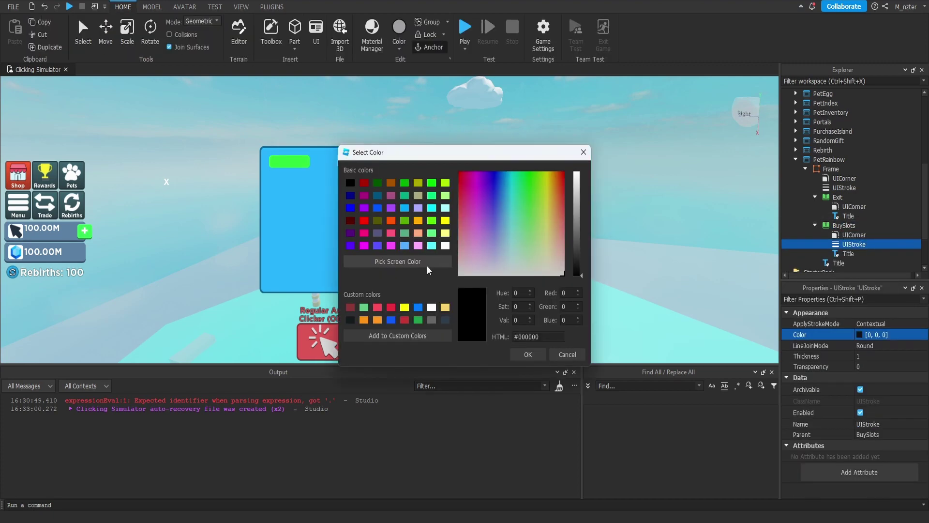
{"action": "left_click", "coordinate": [398, 262]}
{"action": "left_click", "coordinate": [296, 161]}
{"action": "left_click_drag", "start_coordinate": [584, 201], "coordinate": [585, 224]}
{"action": "key", "text": "Return"}
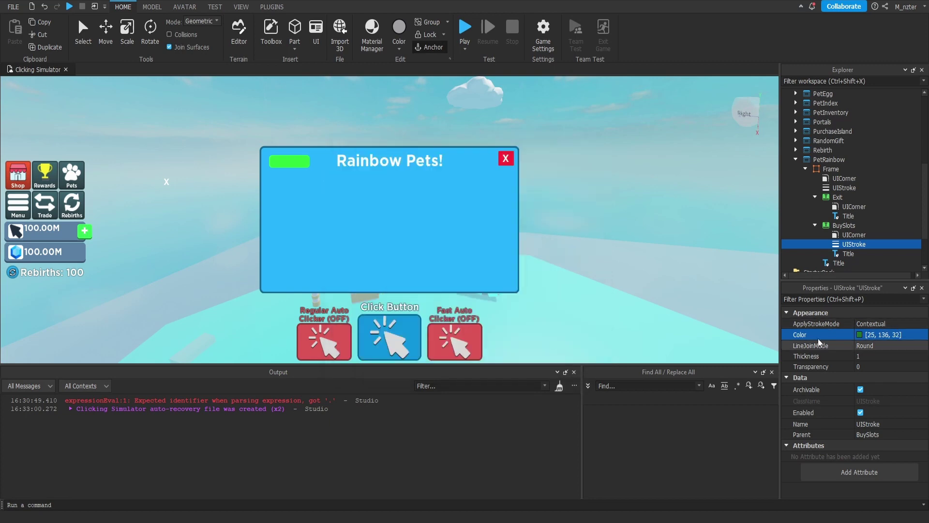
Switch the BuySlots button's UIStroke to Border mode and set its thickness to 1.91.
{"action": "left_click", "coordinate": [882, 324]}
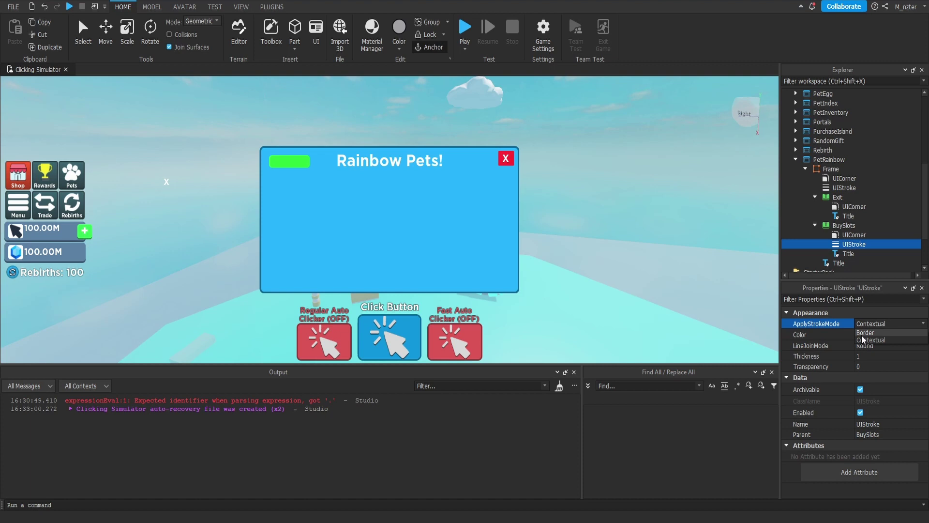
{"action": "left_click", "coordinate": [865, 333]}
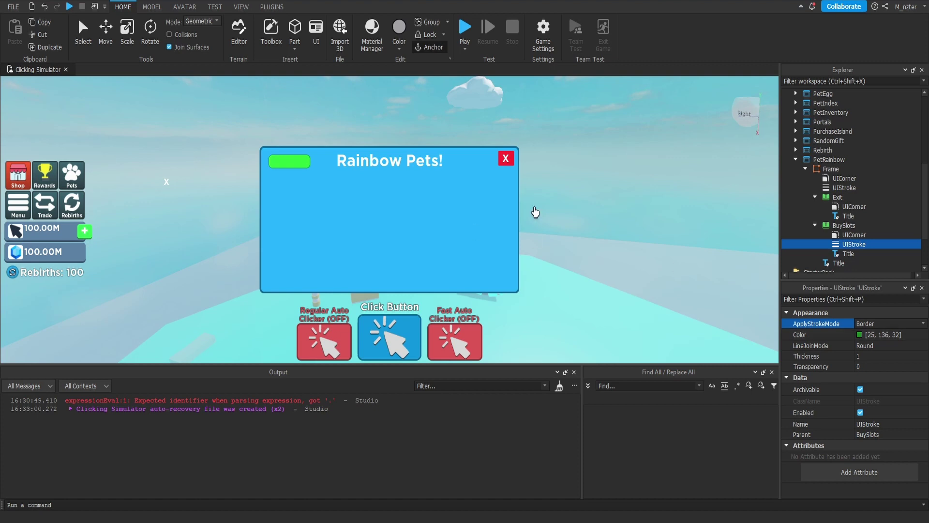
{"action": "left_click", "coordinate": [881, 354]}
{"action": "left_click", "coordinate": [881, 355]}
{"action": "double_click", "coordinate": [874, 355]}
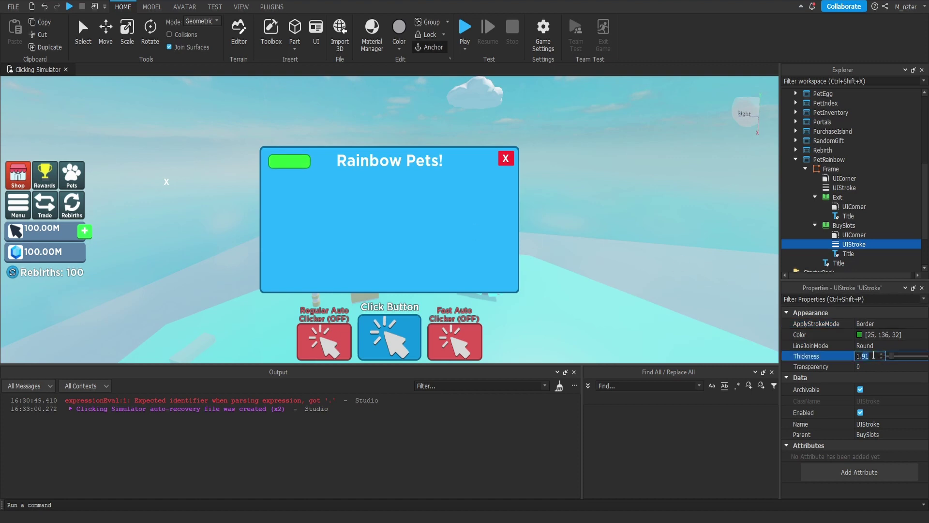
{"action": "key", "text": "Return"}
Change the text of the BuySlots button's Title label to "+2 Slots".
{"action": "left_click", "coordinate": [848, 253]}
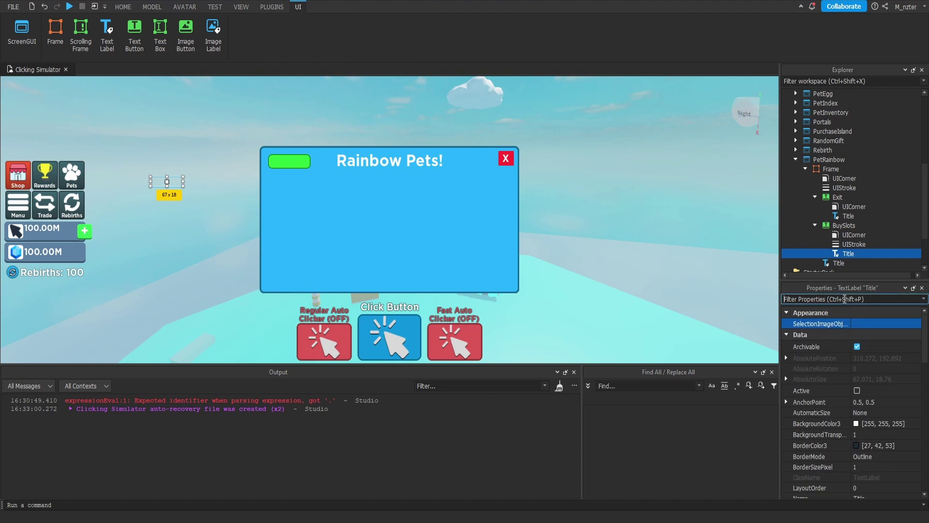
{"action": "left_click", "coordinate": [845, 299]}
{"action": "type", "text": "text"}
{"action": "left_click", "coordinate": [855, 346]}
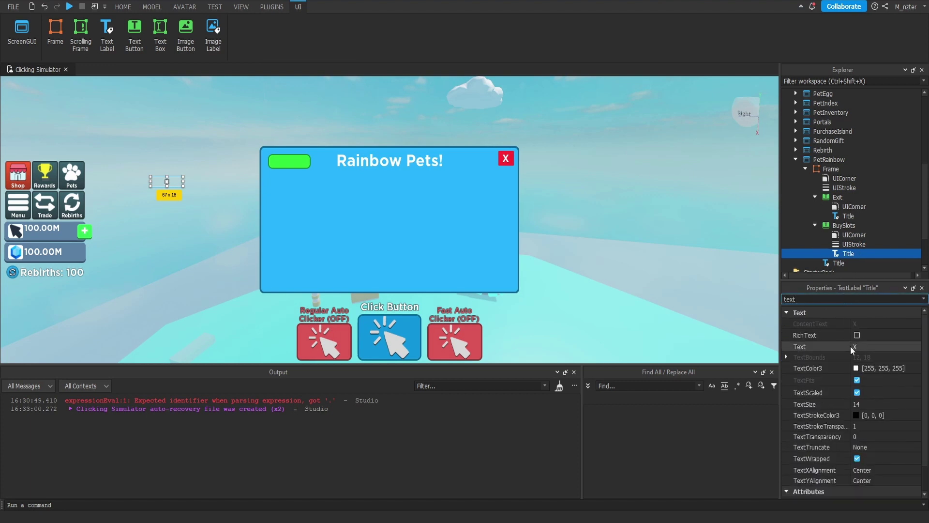
{"action": "type", "text": "+2 Slo"}
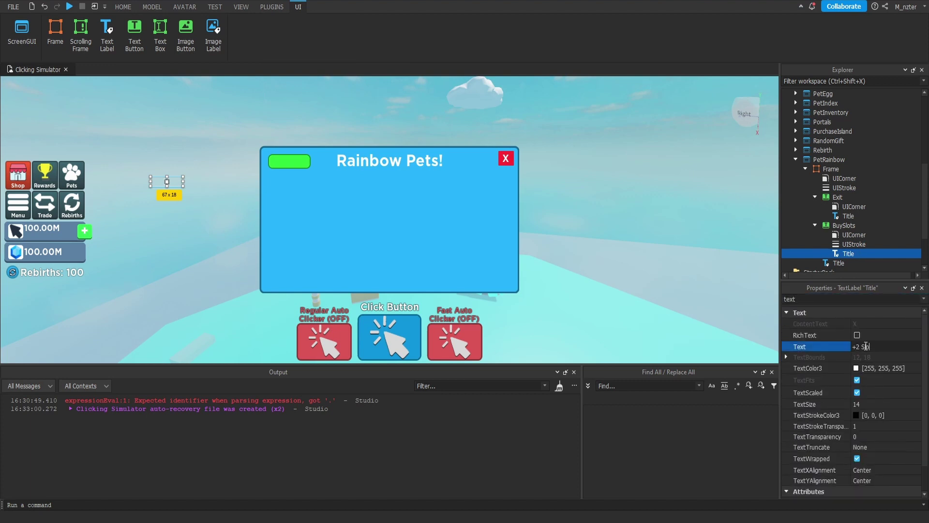
{"action": "type", "text": "ts"}
{"action": "key", "text": "Return"}
Adjust the BuySlots button's placement in the frame's top-left corner to about {0.03, 0},{0.047, 0}.
{"action": "left_click", "coordinate": [841, 300]}
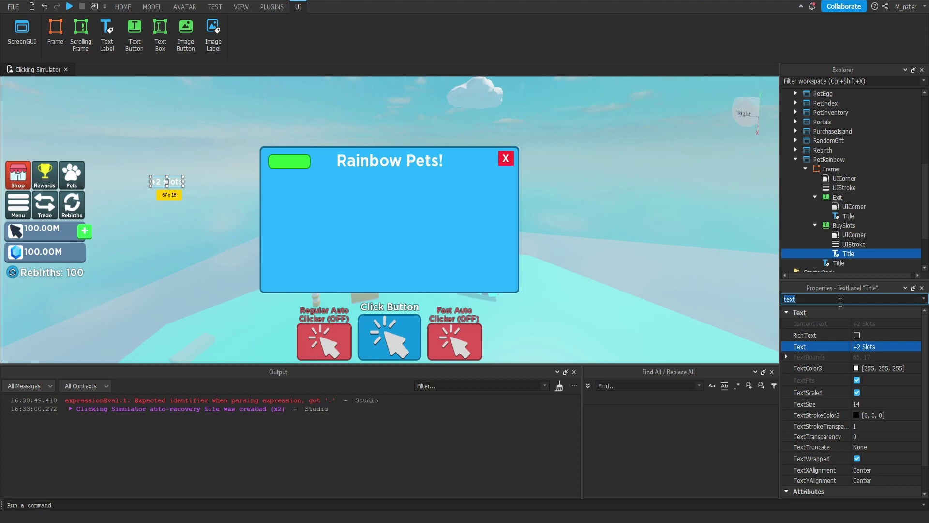
{"action": "mouse_move", "coordinate": [300, 171]}
{"action": "left_mouse_down"}
{"action": "mouse_move", "coordinate": [320, 192]}
{"action": "mouse_move", "coordinate": [337, 189]}
{"action": "mouse_move", "coordinate": [272, 190]}
{"action": "mouse_move", "coordinate": [304, 190]}
{"action": "mouse_move", "coordinate": [265, 200]}
{"action": "mouse_move", "coordinate": [298, 173]}
{"action": "left_mouse_up"}
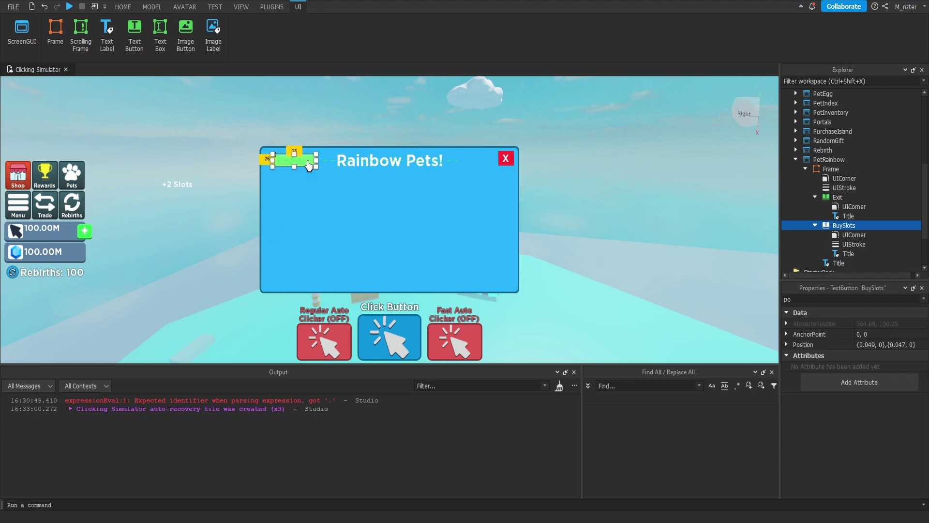
{"action": "key", "text": "Left"}
{"action": "left_click_drag", "start_coordinate": [309, 166], "coordinate": [306, 164]}
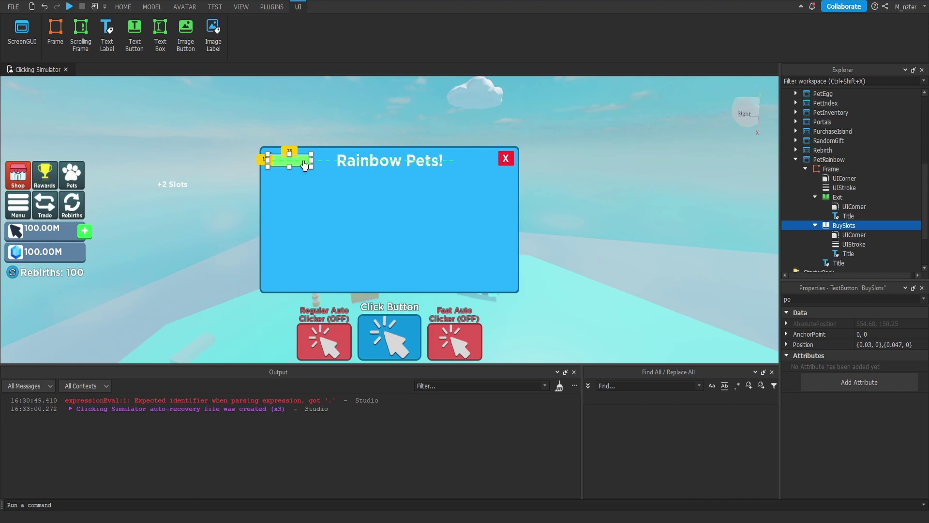
Centre the "+2 Slots" label on the BuySlots button by setting its position to {0.5, 0},{0.5, 0}.
{"action": "left_click", "coordinate": [197, 193]}
{"action": "left_click_drag", "start_coordinate": [197, 193], "coordinate": [175, 186]}
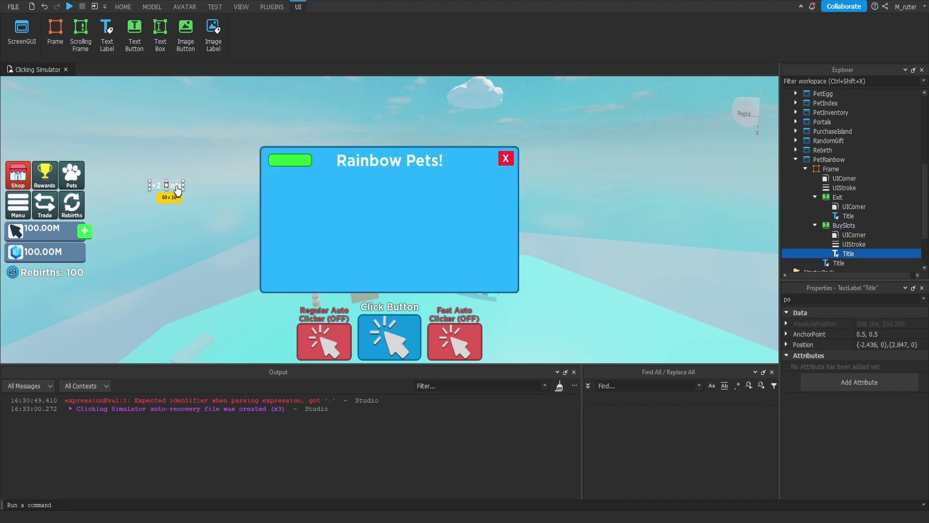
{"action": "left_click", "coordinate": [869, 346]}
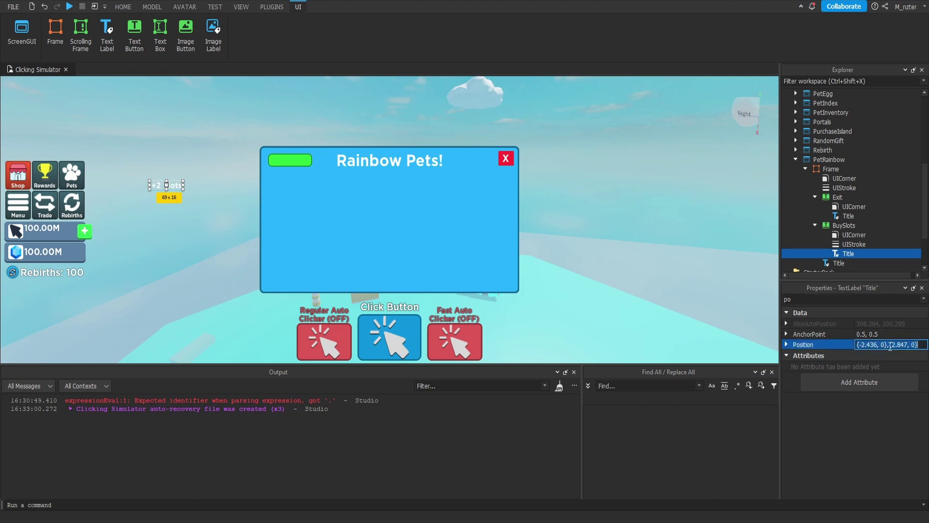
{"action": "type", "text": ".5,0,.5"}
{"action": "key", "text": "Return"}
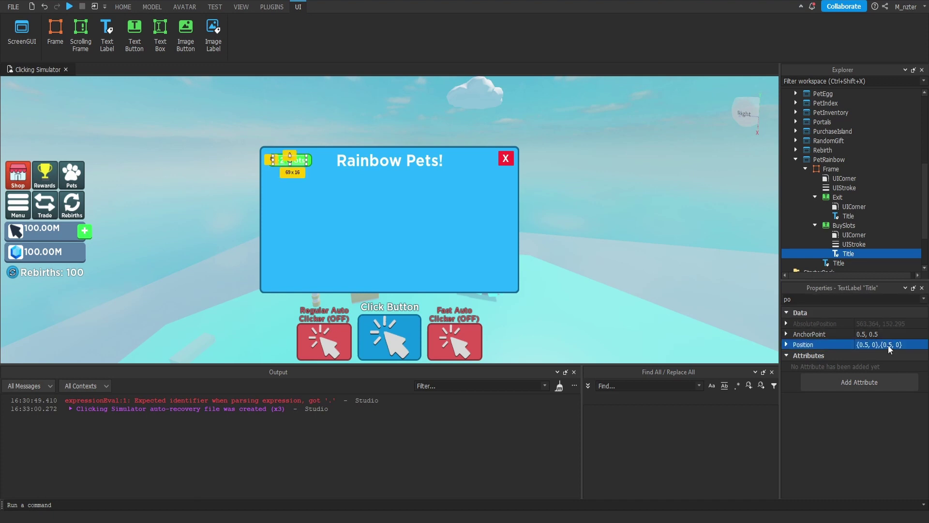
{"action": "key", "text": "Escape"}
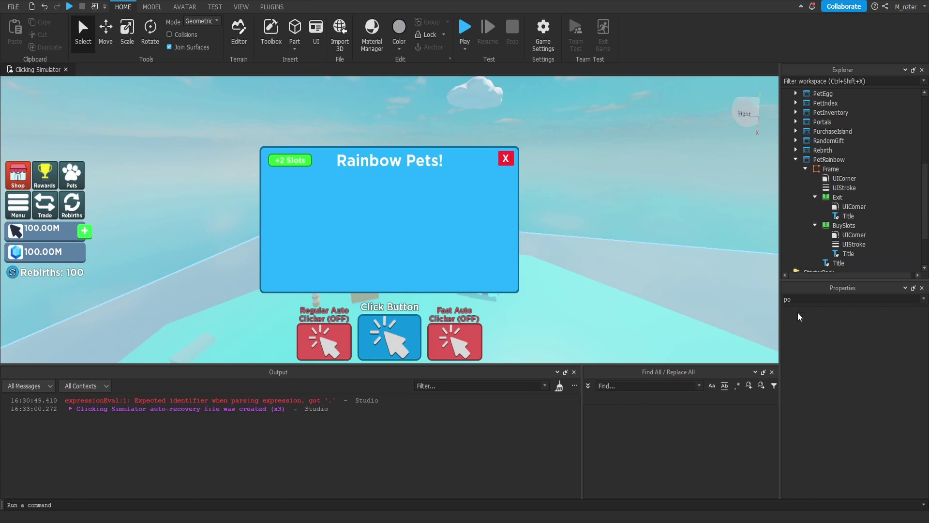
Insert a new Frame inside the PetRainbow frame and rename it Bg.
{"action": "left_click", "coordinate": [847, 168]}
{"action": "left_click", "coordinate": [823, 233]}
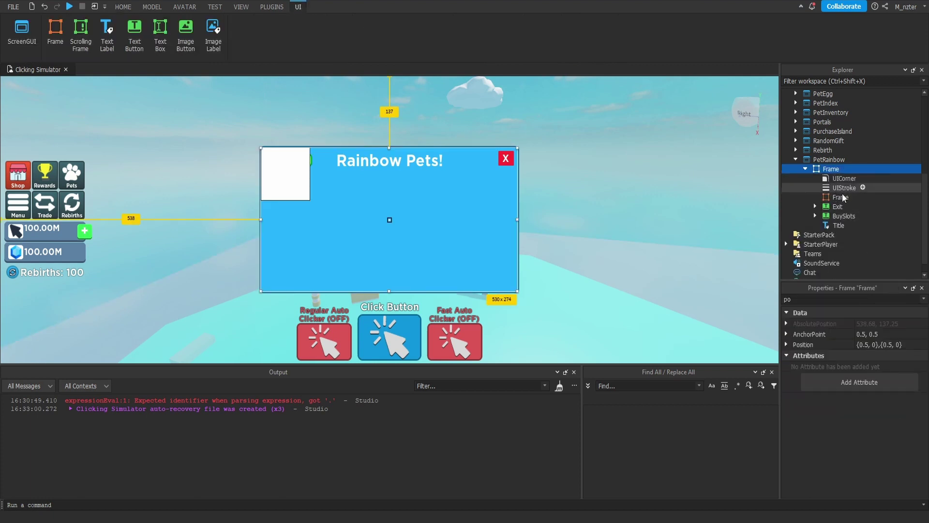
{"action": "double_click", "coordinate": [843, 197]}
{"action": "type", "text": "Bg"}
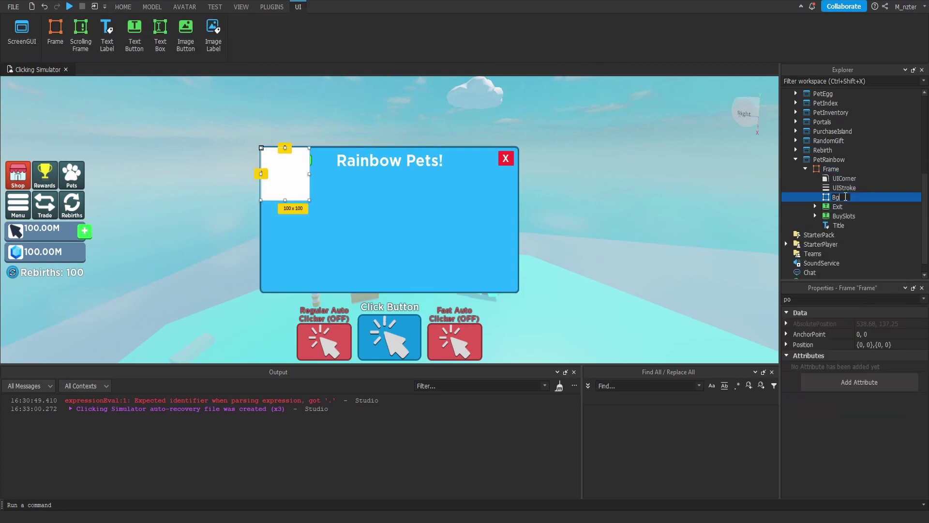
{"action": "key", "text": "Return"}
Set the Bg frame's background to a darker blue [29, 136, 189], sampled from the main frame's fill and darkened.
{"action": "double_click", "coordinate": [852, 300]}
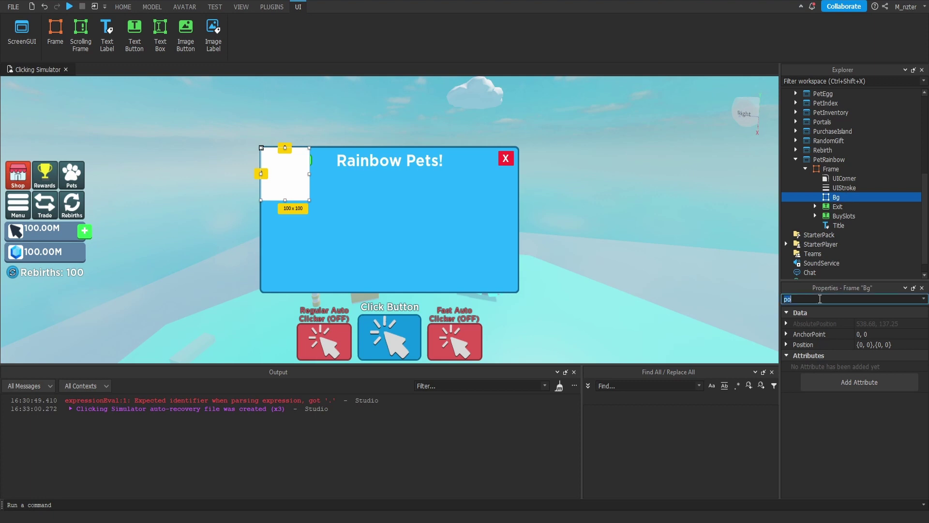
{"action": "type", "text": "ba"}
{"action": "left_click", "coordinate": [860, 324]}
{"action": "left_click", "coordinate": [393, 262]}
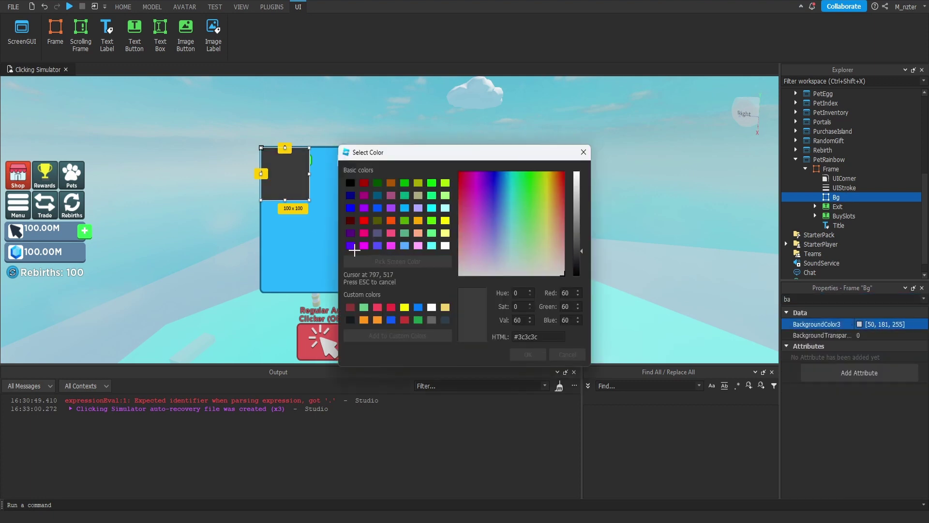
{"action": "left_click", "coordinate": [312, 238]}
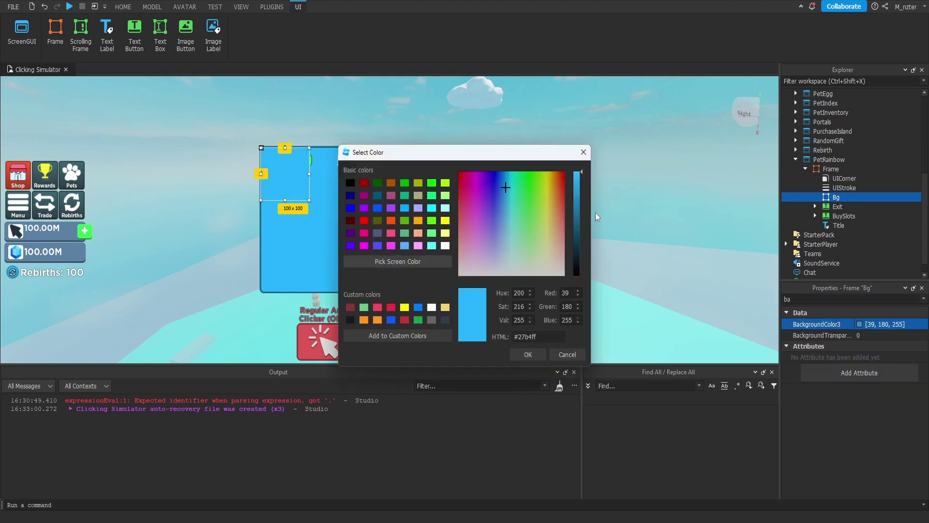
{"action": "left_click", "coordinate": [580, 194]}
{"action": "left_click_drag", "start_coordinate": [580, 193], "coordinate": [580, 198]}
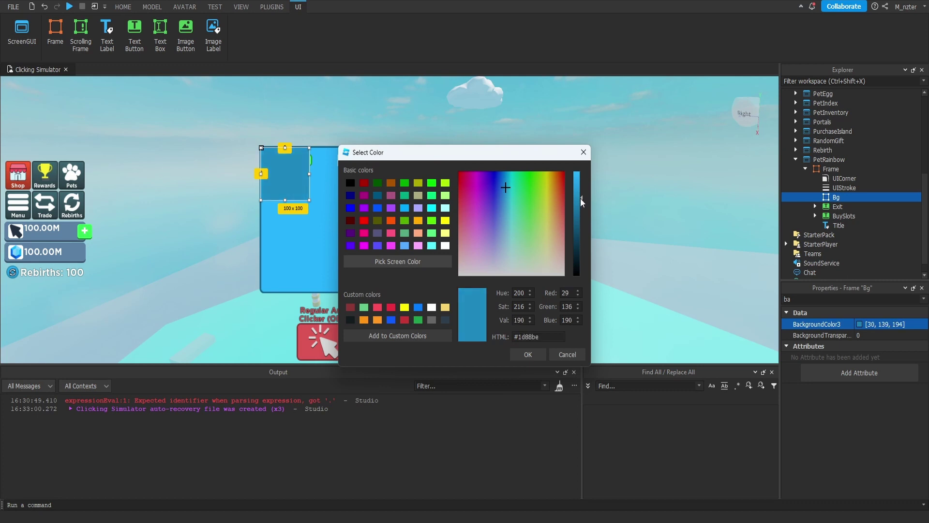
Convert the Bg frame's size to scale values, starting from 0.2 each way, and stretch it to about 517 x 226 below the title.
{"action": "double_click", "coordinate": [811, 301]}
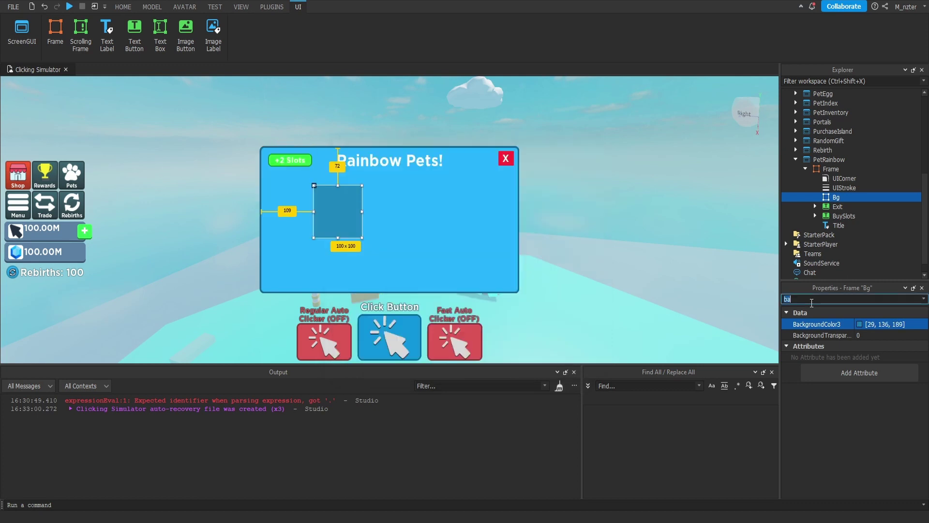
{"action": "type", "text": "size"}
{"action": "left_click", "coordinate": [885, 354]}
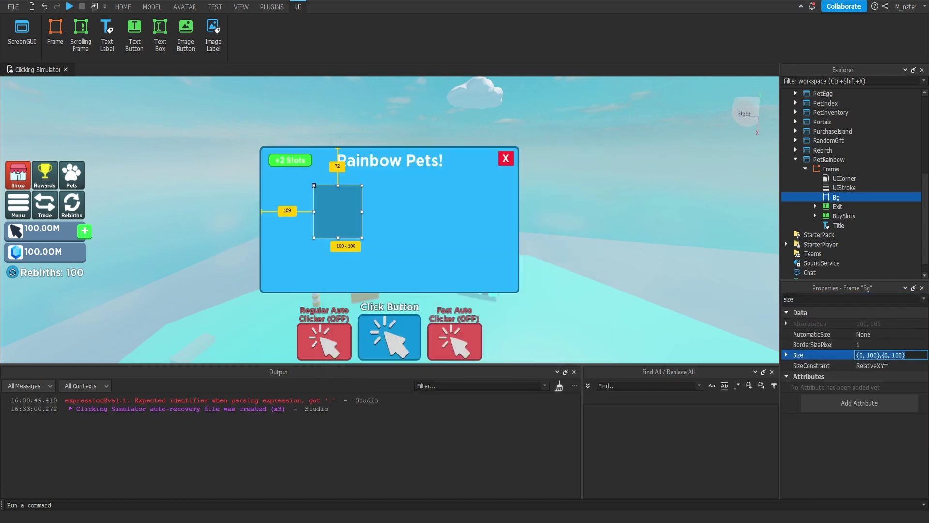
{"action": "type", "text": ".2, 0},{0.2"}
{"action": "key", "text": "Return"}
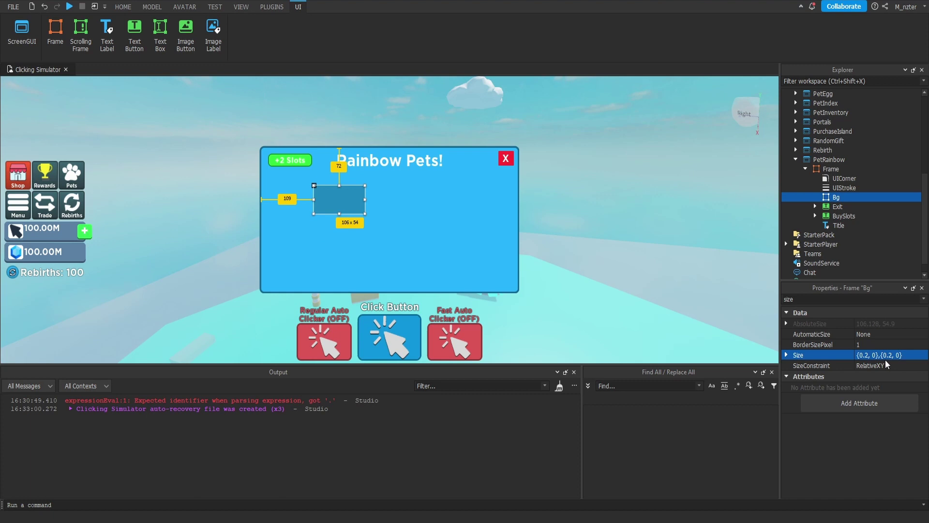
{"action": "left_click_drag", "start_coordinate": [314, 199], "coordinate": [266, 199]}
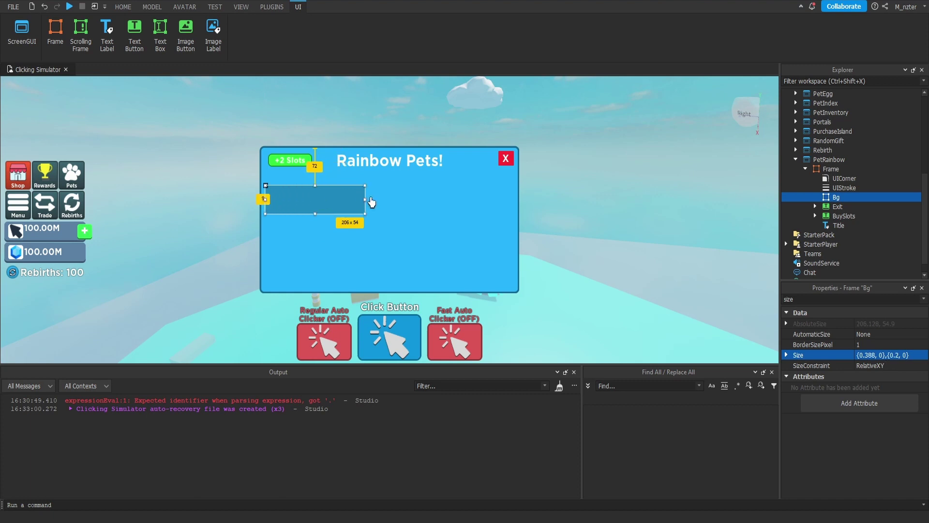
{"action": "left_click_drag", "start_coordinate": [365, 214], "coordinate": [515, 289]}
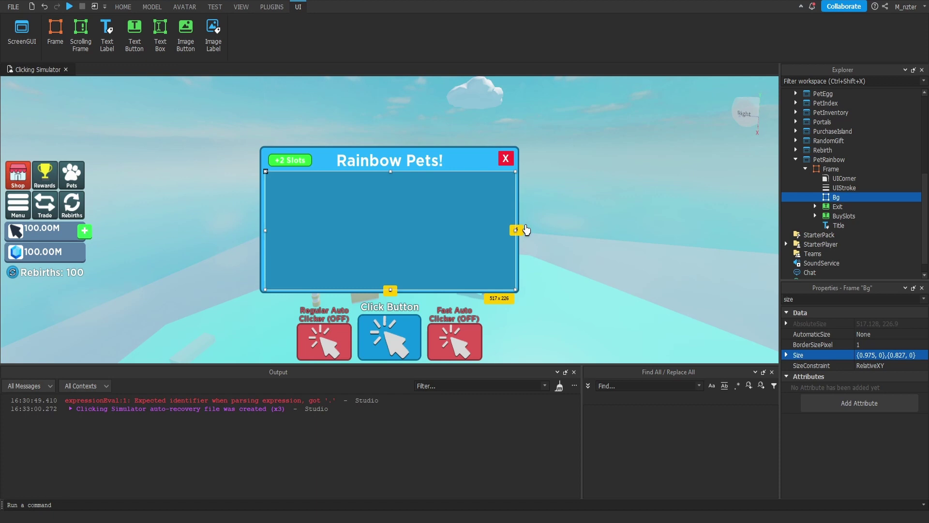
Centre the Bg frame horizontally with an X position scale of 0.5 and an anchor point of 0.5, 0.
{"action": "left_click", "coordinate": [803, 298]}
{"action": "type", "text": "po"}
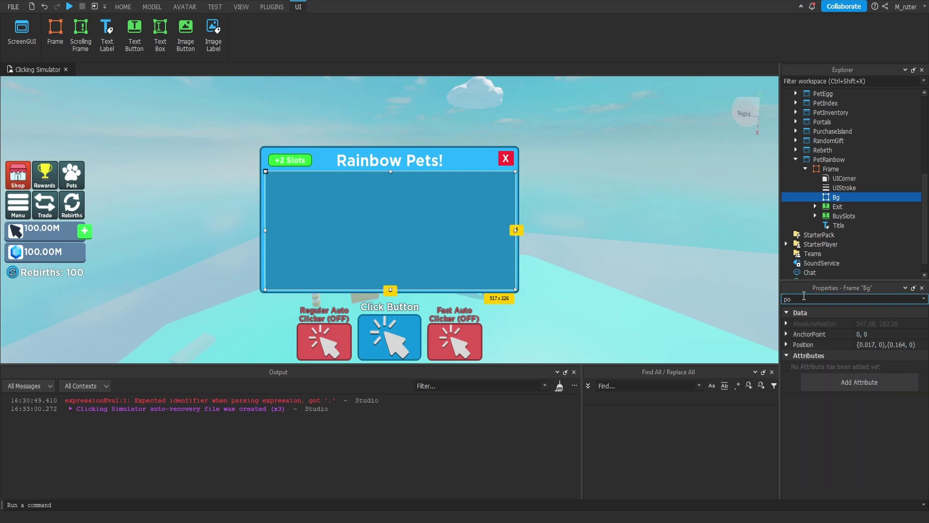
{"action": "double_click", "coordinate": [868, 346]}
{"action": "type", "text": "5"}
{"action": "left_click", "coordinate": [861, 335]}
{"action": "left_click", "coordinate": [860, 335]}
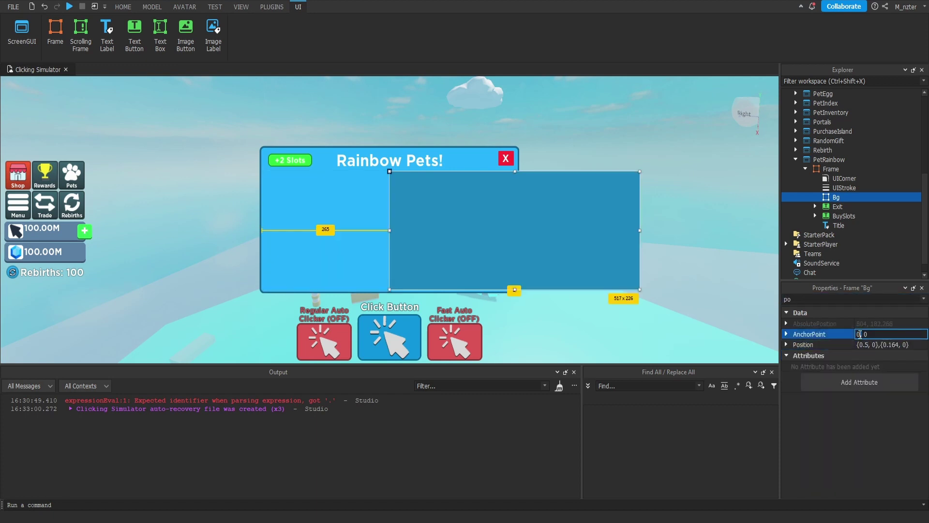
{"action": "type", "text": ".5"}
{"action": "key", "text": "Return"}
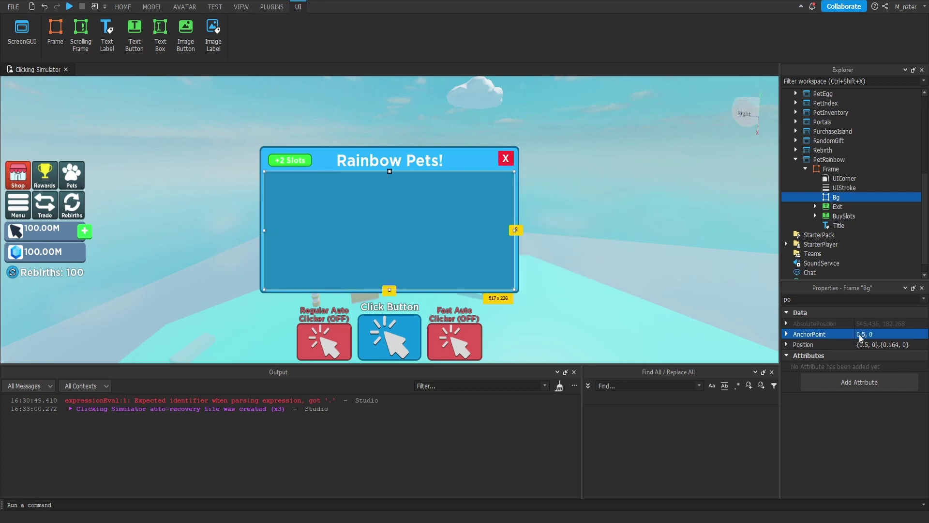
{"action": "key", "text": "Escape"}
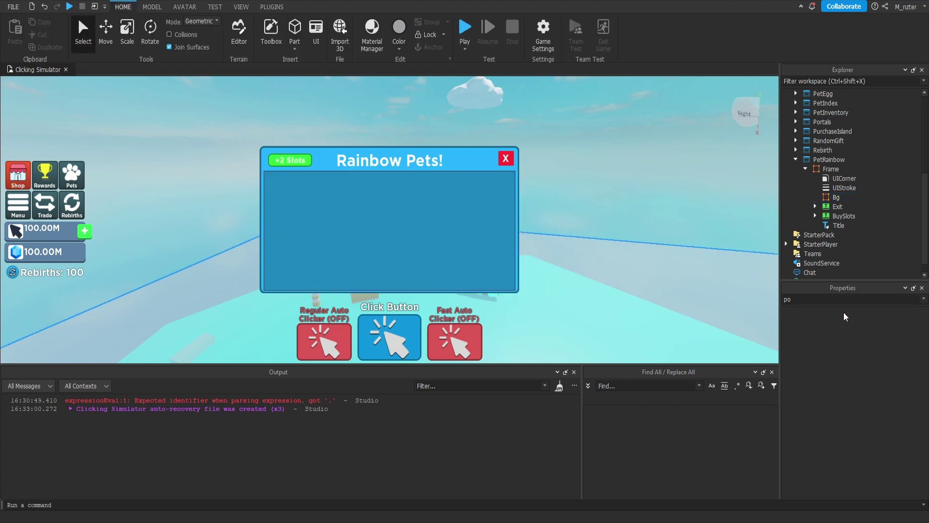
Duplicate the main frame's UICorner, move the copy into Bg, and clear the property filter.
{"action": "left_click", "coordinate": [845, 178]}
{"action": "key", "text": "ctrl+d"}
{"action": "left_click_drag", "start_coordinate": [845, 188], "coordinate": [848, 209]}
{"action": "left_click", "coordinate": [869, 298]}
{"action": "key", "text": "BackSpace"}
{"action": "key", "text": "BackSpace"}
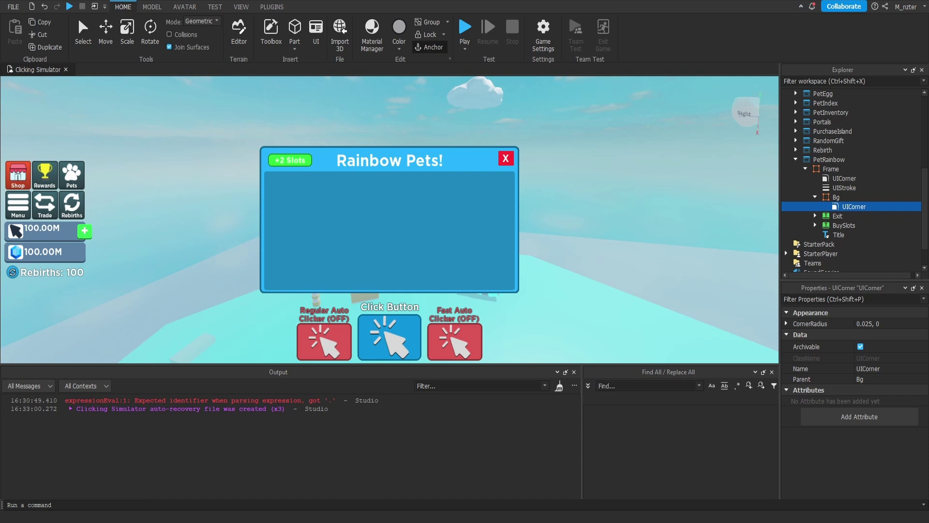
Duplicate the Bg frame and rename the copy Mode.
{"action": "left_click", "coordinate": [835, 197]}
{"action": "key", "text": "ctrl+d"}
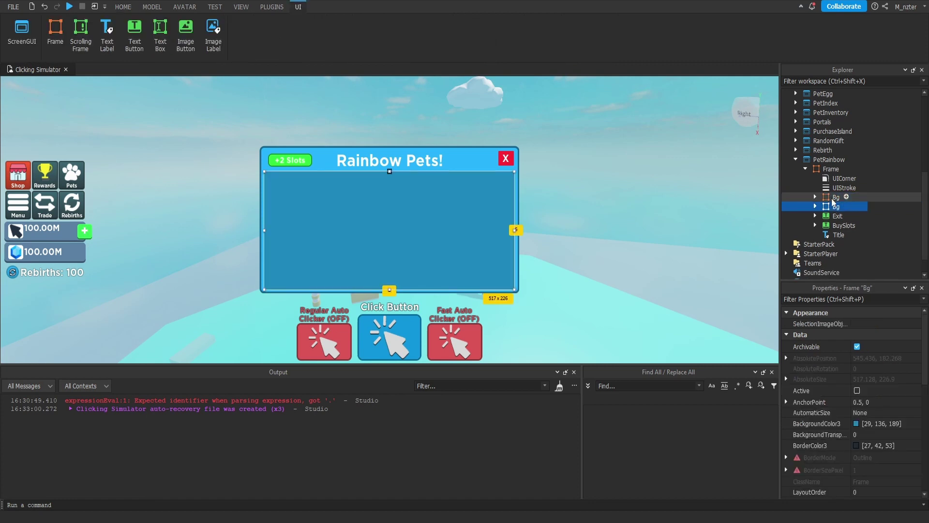
{"action": "type", "text": "Mode"}
{"action": "key", "text": "Return"}
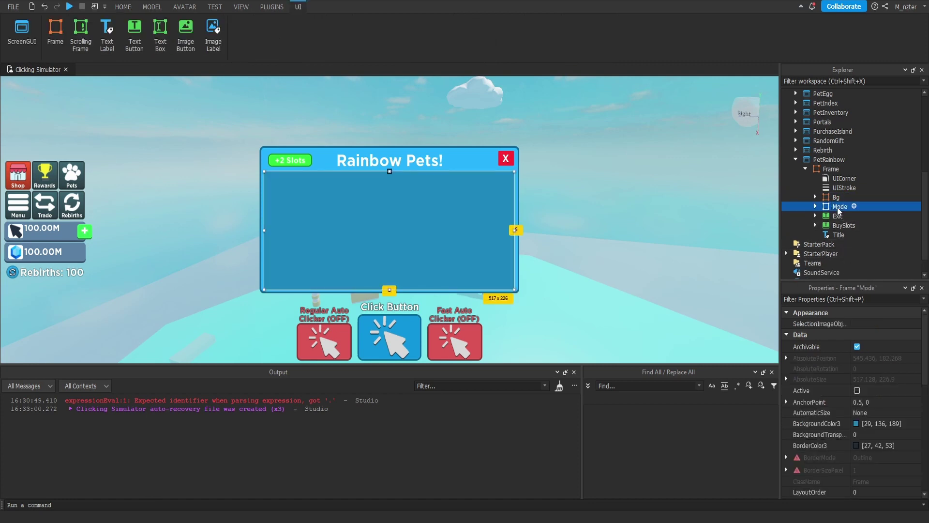
Shrink the Mode frame to about 495 x 213 inside Bg and delete its UICorner.
{"action": "left_click_drag", "start_coordinate": [514, 171], "coordinate": [509, 175]}
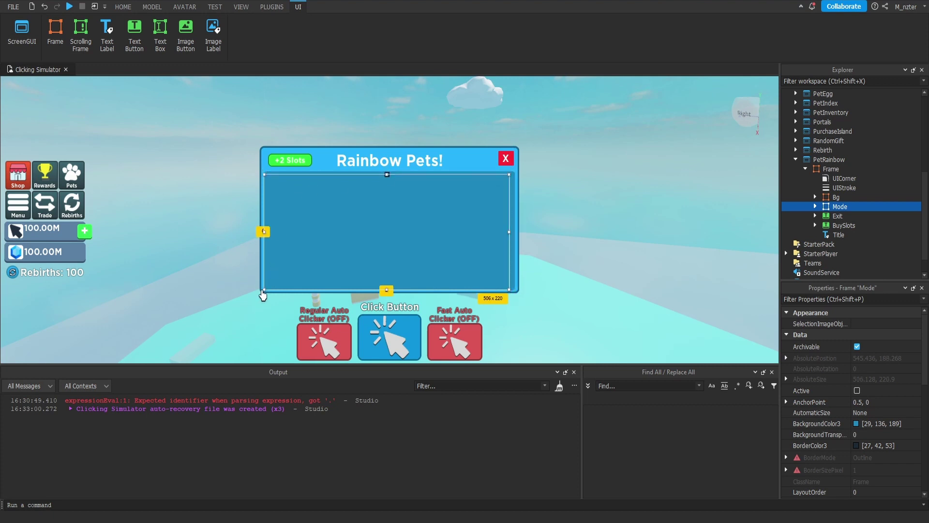
{"action": "left_click_drag", "start_coordinate": [265, 290], "coordinate": [270, 285]}
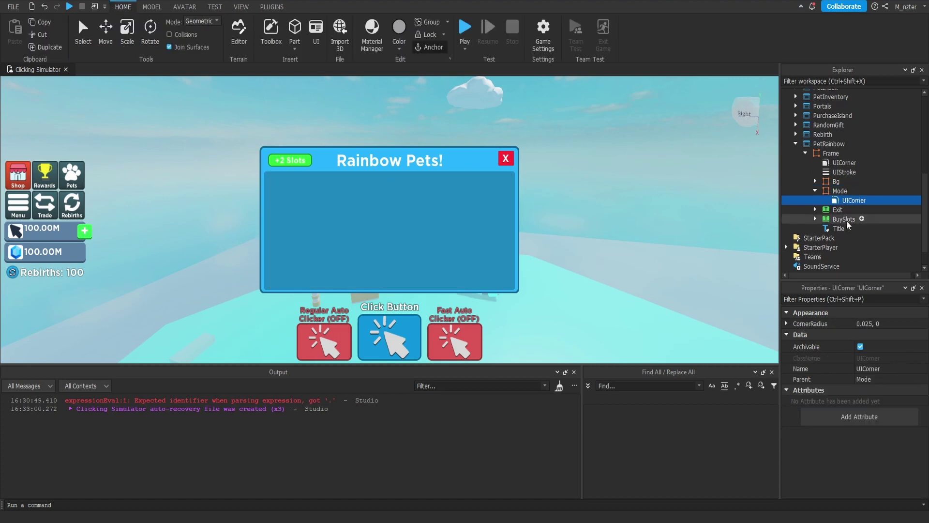
{"action": "key", "text": "Delete"}
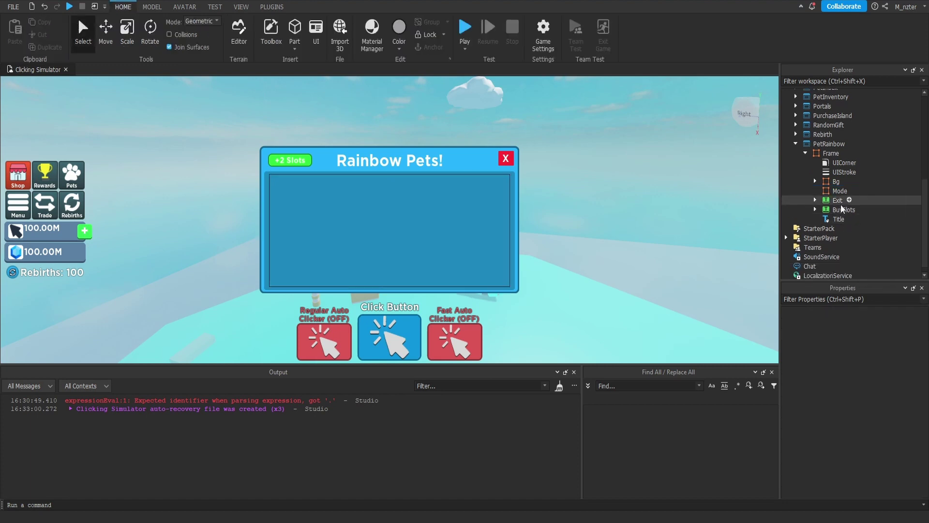
Add a UIGridLayout to the Mode frame.
{"action": "left_click", "coordinate": [853, 190]}
{"action": "type", "text": "uigr"}
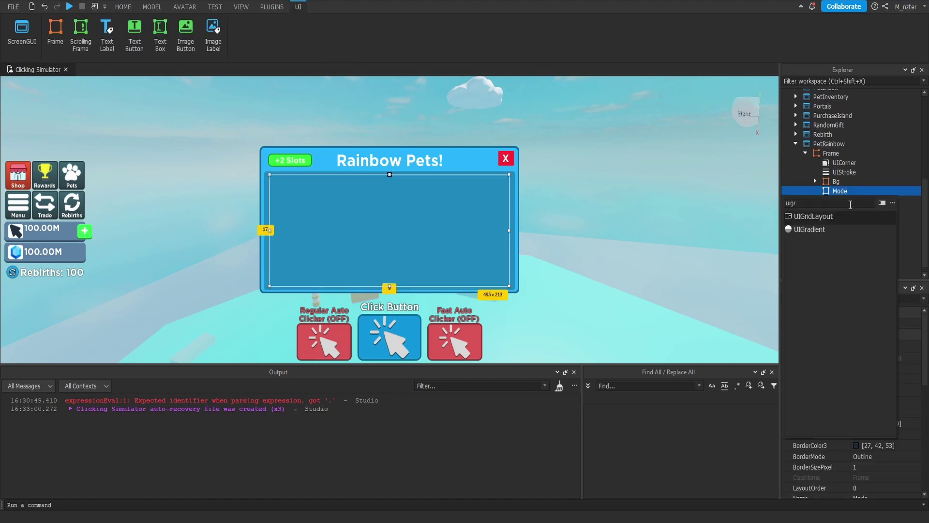
{"action": "key", "text": "Return"}
Insert a Frame inside Mode and name it Make.
{"action": "left_click", "coordinate": [857, 190]}
{"action": "type", "text": "fra"}
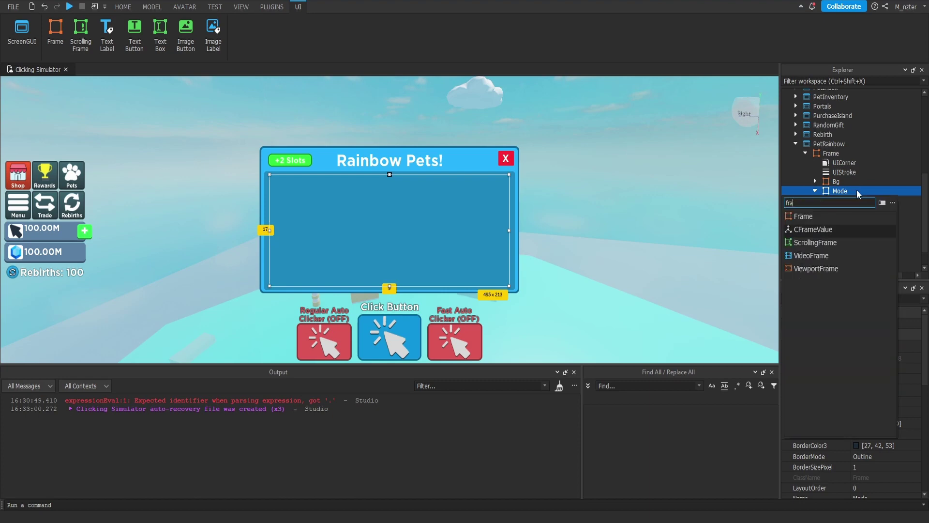
{"action": "key", "text": "Return"}
{"action": "double_click", "coordinate": [848, 210]}
{"action": "type", "text": "Ma"}
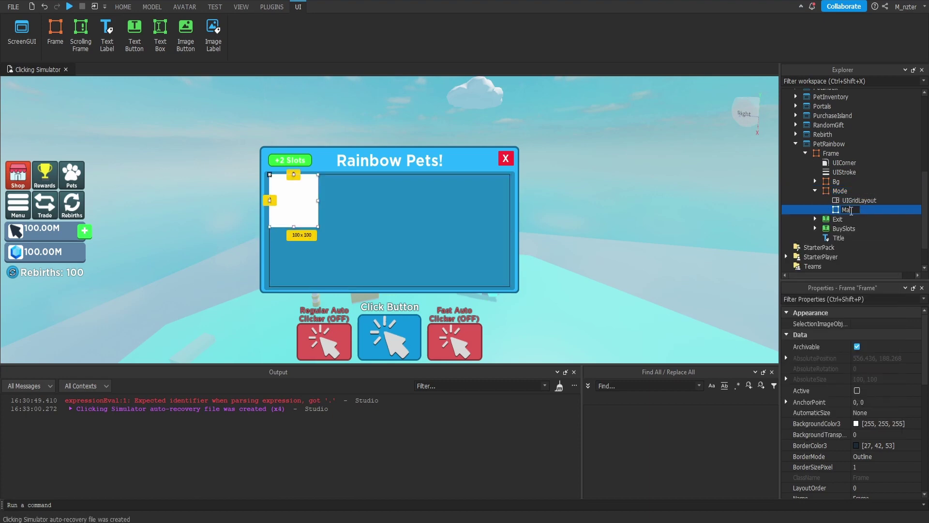
{"action": "type", "text": "ke"}
Set the UIGridLayout's CellSize to {0.4, 0},{0.975, 0} and duplicate the Make frame to fill a second cell.
{"action": "left_click", "coordinate": [859, 200]}
{"action": "left_click", "coordinate": [865, 334]}
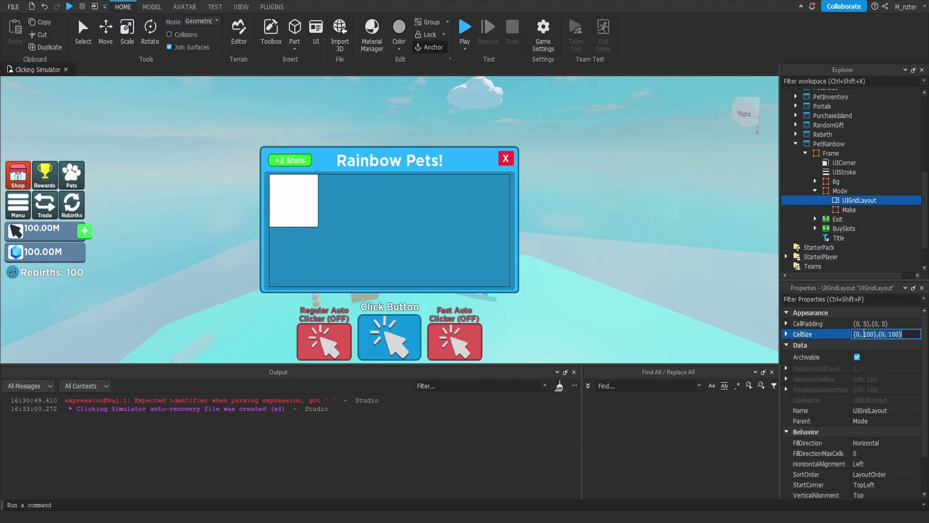
{"action": "type", "text": ".4,0.975"}
{"action": "key", "text": "Return"}
{"action": "left_click", "coordinate": [848, 210]}
{"action": "key", "text": "ctrl+d"}
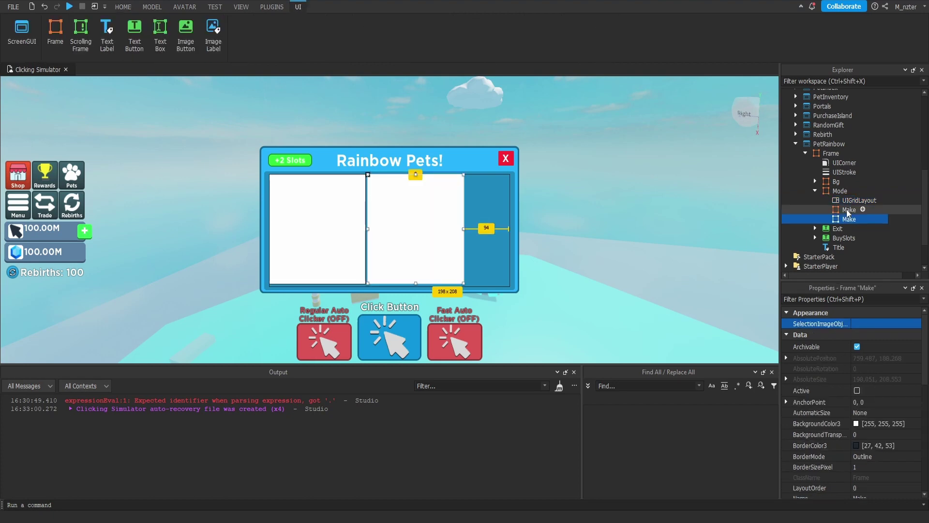
Set both the vertical and horizontal alignment of Mode's UIGridLayout to Center.
{"action": "left_click", "coordinate": [859, 200]}
{"action": "left_click", "coordinate": [865, 335]}
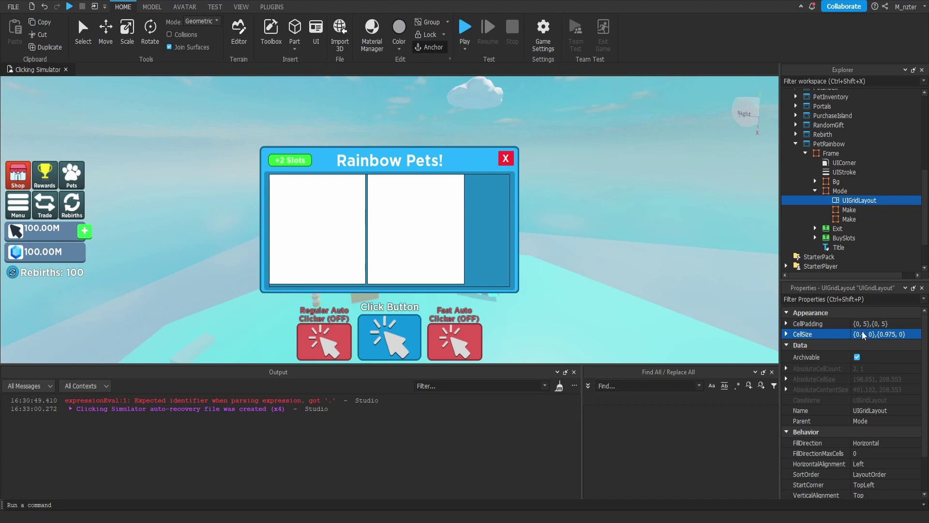
{"action": "left_click", "coordinate": [879, 334]}
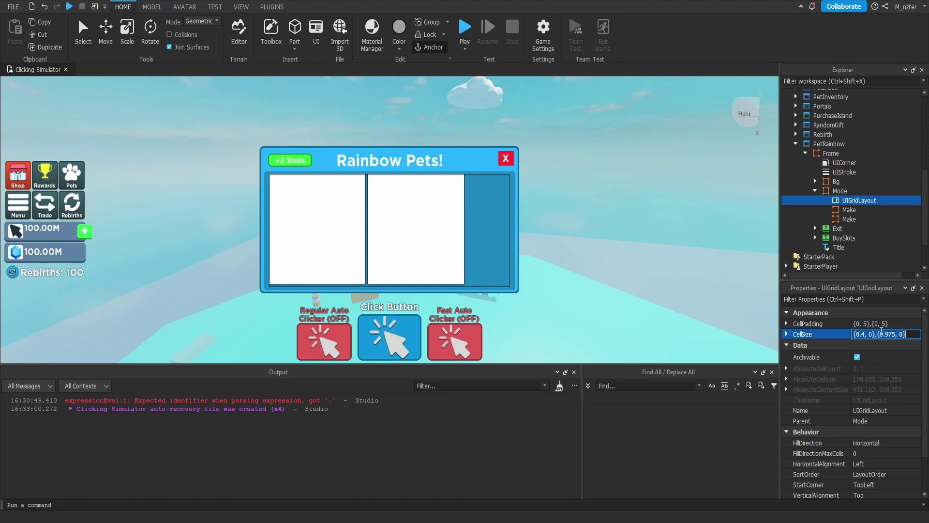
{"action": "key", "text": "Return"}
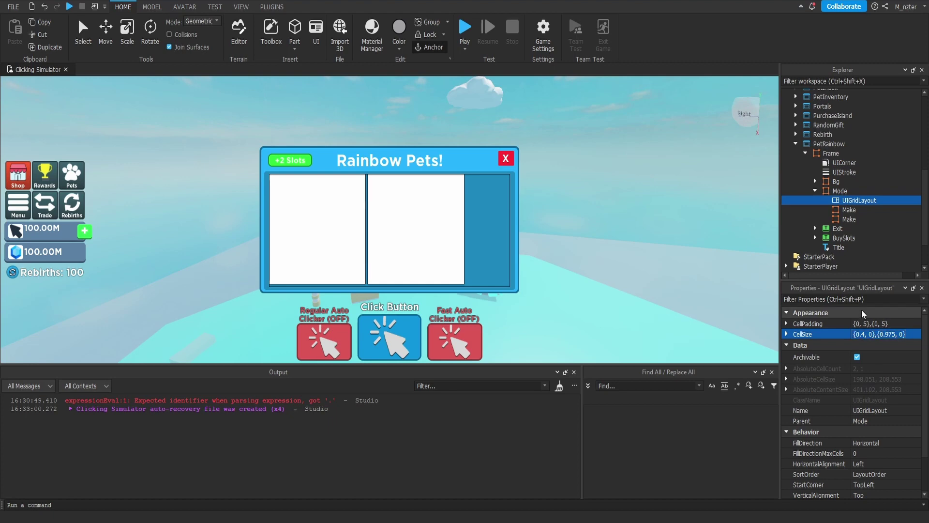
{"action": "scroll", "coordinate": [833, 390], "scroll_direction": "down", "scroll_amount": 2}
{"action": "left_click", "coordinate": [870, 450]}
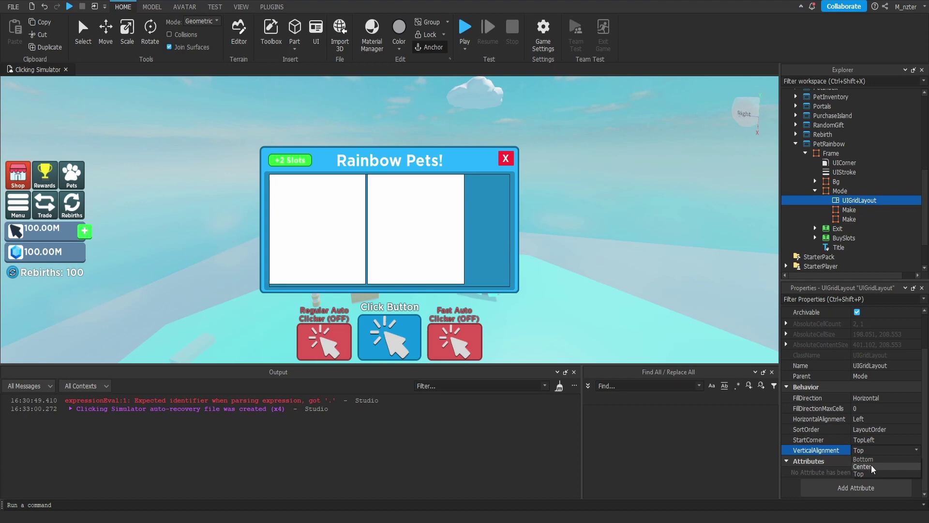
{"action": "left_click", "coordinate": [872, 466]}
{"action": "left_click", "coordinate": [874, 421]}
{"action": "left_click", "coordinate": [871, 426]}
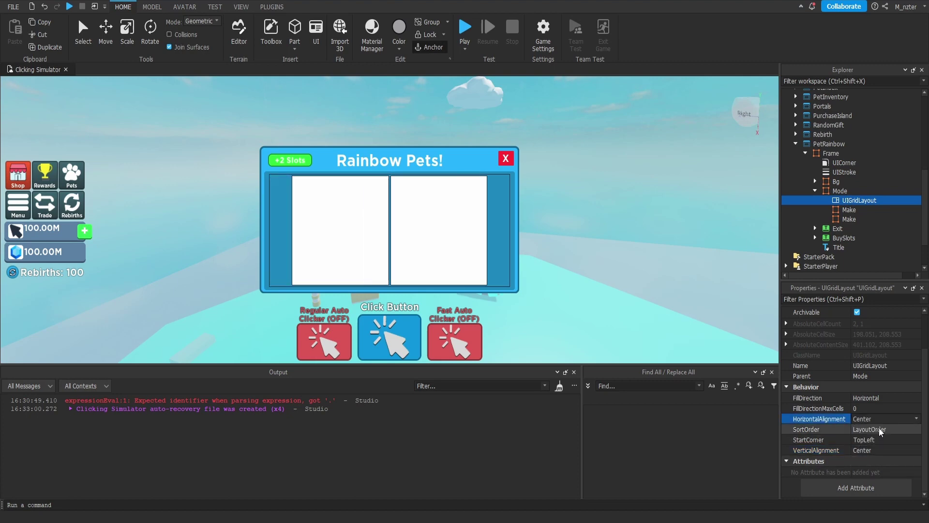
Set the UIGridLayout's CellPadding to {0.1, 0},{0, 0}.
{"action": "scroll", "coordinate": [857, 339], "scroll_direction": "up", "scroll_amount": 2}
{"action": "left_click", "coordinate": [857, 324]}
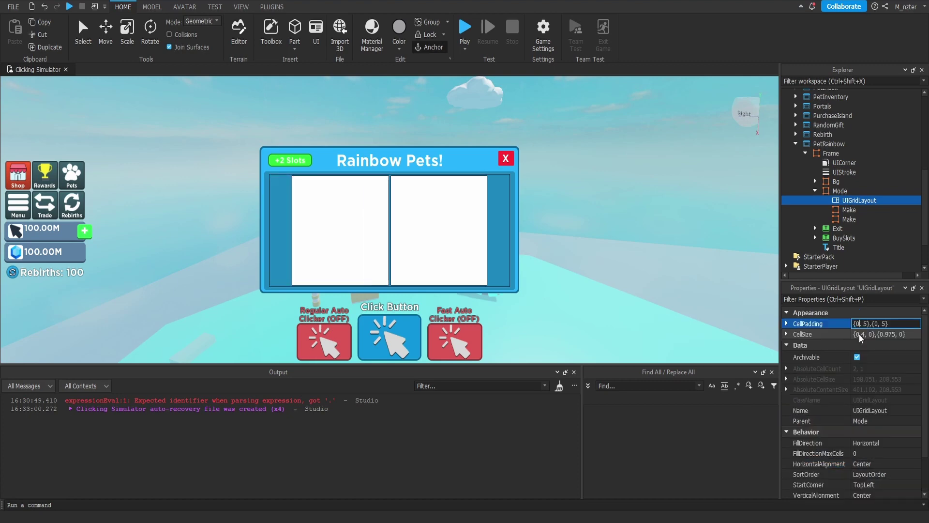
{"action": "type", "text": ".1"}
{"action": "key", "text": "Right"}
{"action": "key", "text": "BackSpace"}
{"action": "type", "text": "0"}
{"action": "key", "text": "Right"}
{"action": "key", "text": "Right"}
{"action": "key", "text": "Right"}
{"action": "key", "text": "Right"}
{"action": "key", "text": "Right"}
{"action": "key", "text": "Right"}
{"action": "key", "text": "Right"}
{"action": "key", "text": "BackSpace"}
{"action": "type", "text": "0"}
{"action": "key", "text": "Return"}
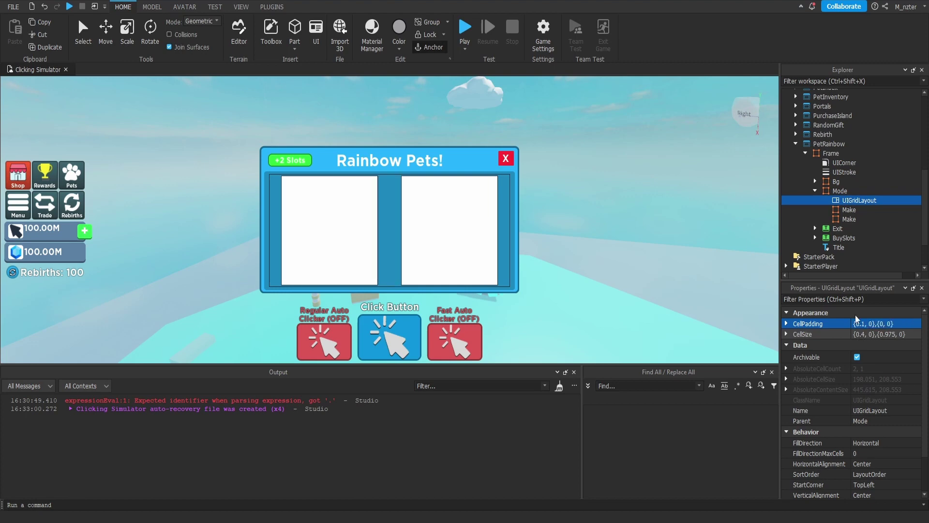
Delete the duplicate Make frame and add an ImageLabel named Icon to the remaining one.
{"action": "left_click", "coordinate": [847, 219]}
{"action": "key", "text": "Delete"}
{"action": "left_click", "coordinate": [852, 211]}
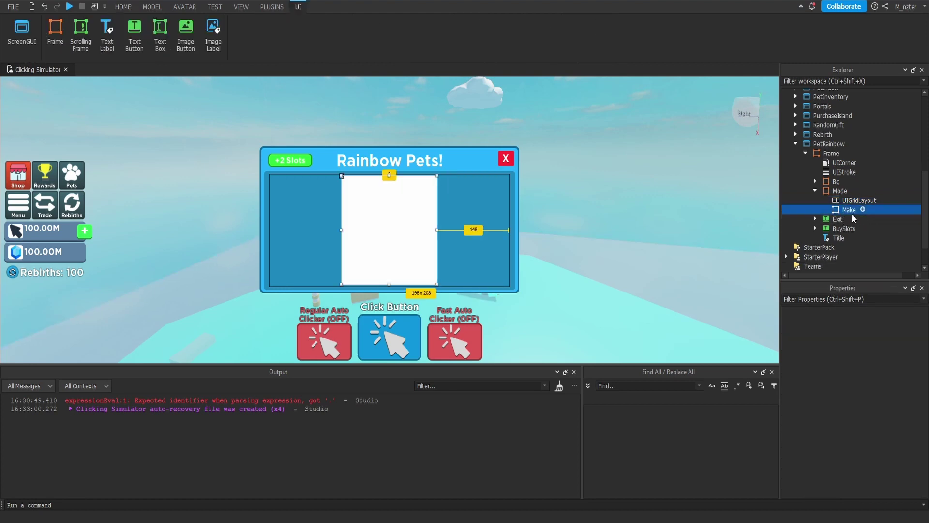
{"action": "left_click", "coordinate": [863, 210]}
{"action": "left_click", "coordinate": [854, 256]}
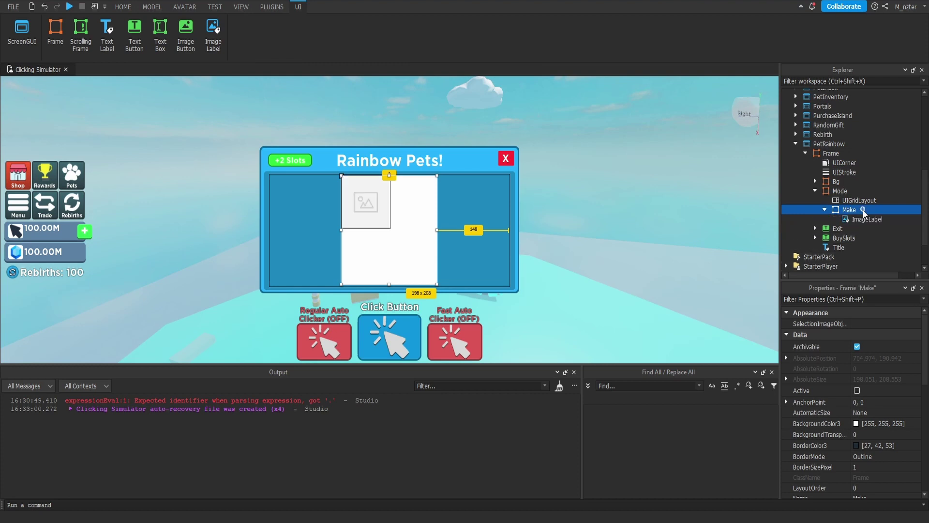
{"action": "left_click", "coordinate": [871, 222]}
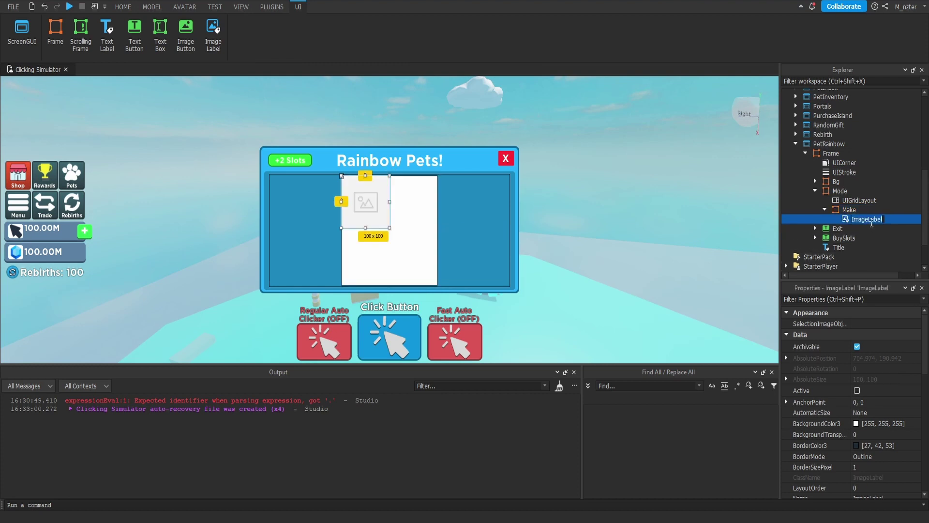
{"action": "type", "text": "Icon"}
{"action": "key", "text": "Return"}
Assign the Trade_Icon image to the Icon label.
{"action": "left_click", "coordinate": [852, 299]}
{"action": "type", "text": "im"}
{"action": "left_click", "coordinate": [875, 346]}
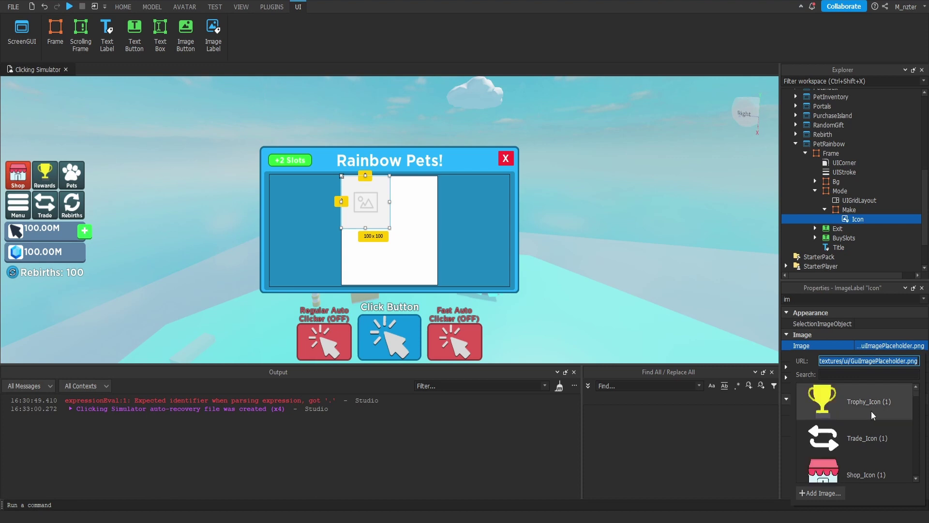
{"action": "left_click", "coordinate": [884, 446]}
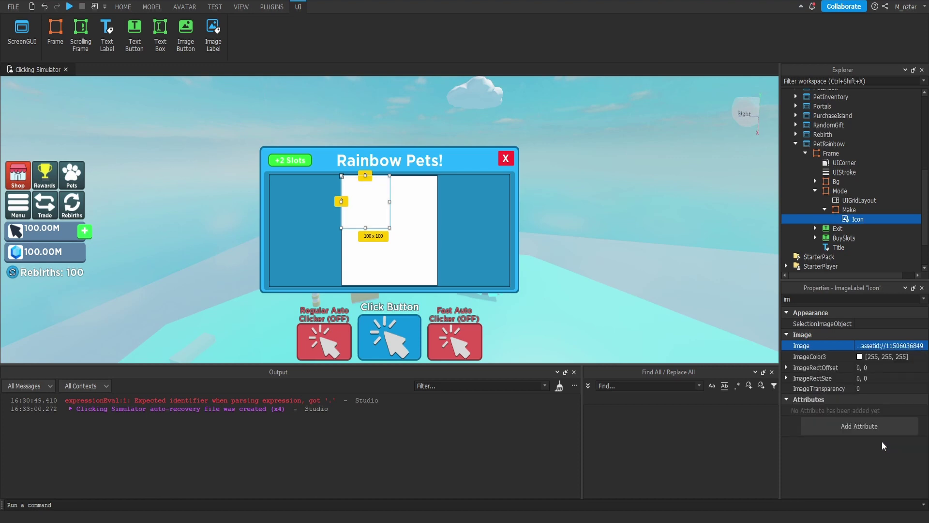
Make the Icon label's background fully transparent with a BackgroundTransparency of 1.
{"action": "key", "text": "ctrl+shift+p"}
{"action": "type", "text": "ba"}
{"action": "left_click", "coordinate": [866, 338]}
{"action": "type", "text": "1"}
{"action": "key", "text": "Return"}
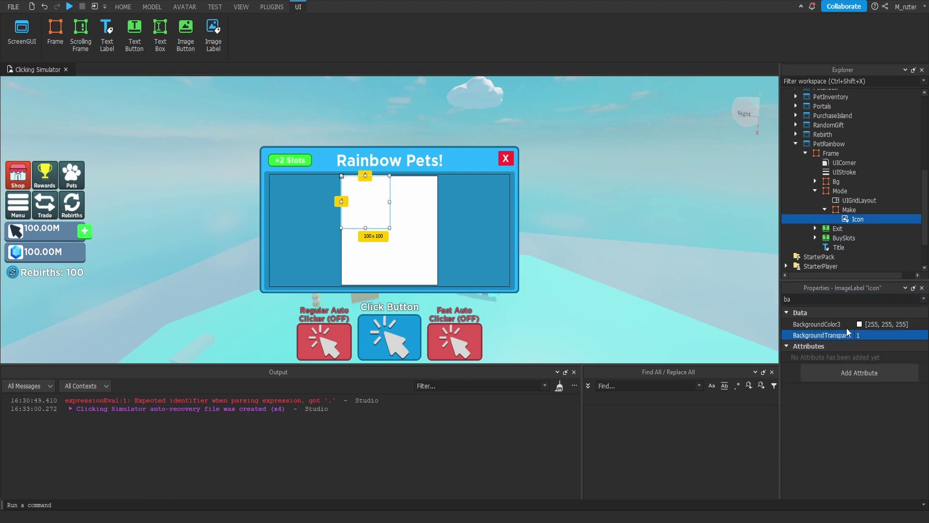
Try a BackgroundTransparency of 1 on the Make frame and set it back to 0.
{"action": "left_click", "coordinate": [848, 210]}
{"action": "left_click", "coordinate": [880, 336]}
{"action": "type", "text": "1"}
{"action": "key", "text": "Return"}
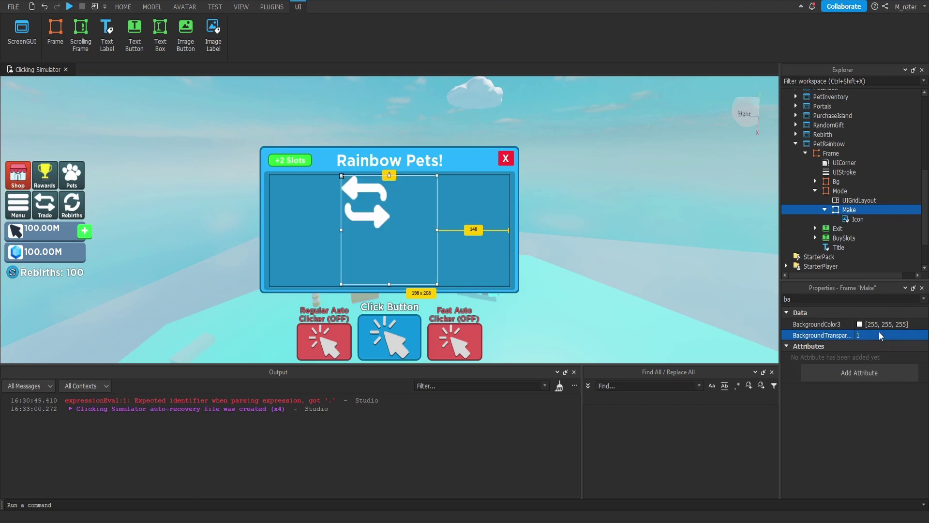
{"action": "left_click", "coordinate": [879, 333]}
{"action": "type", "text": "0"}
Change the Make frame's background colour to mid grey, 112, 112, 112.
{"action": "left_click", "coordinate": [860, 324]}
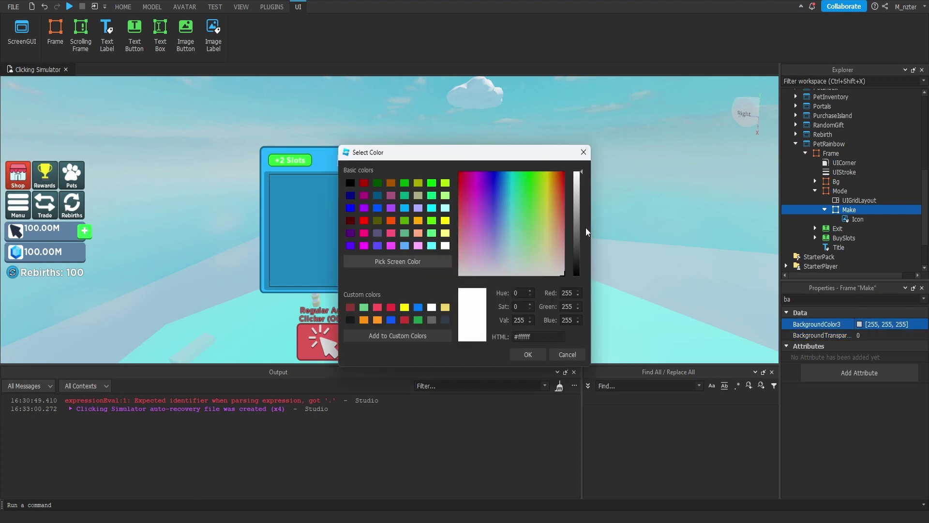
{"action": "left_click_drag", "start_coordinate": [582, 223], "coordinate": [582, 230]}
{"action": "left_click", "coordinate": [528, 355]}
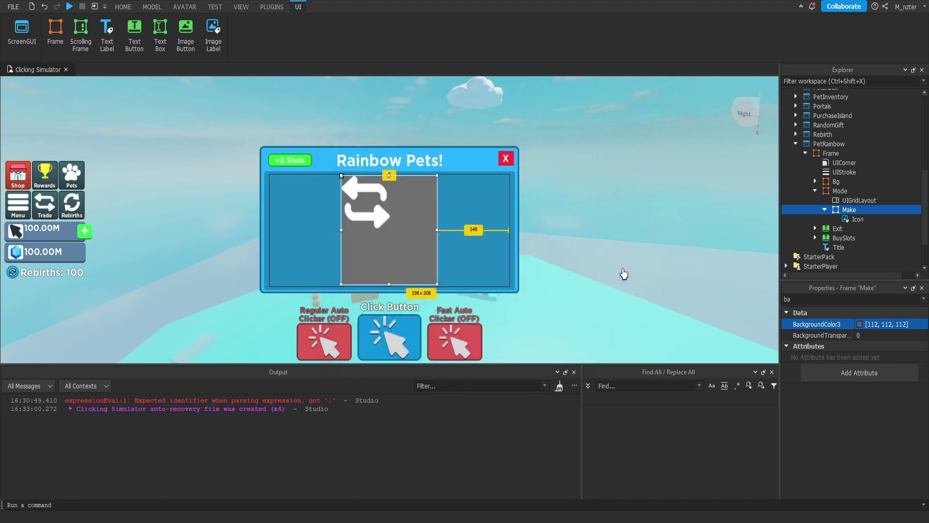
Set the Icon label's Size to {1, 0},{0.725, 0}.
{"action": "left_click", "coordinate": [849, 219]}
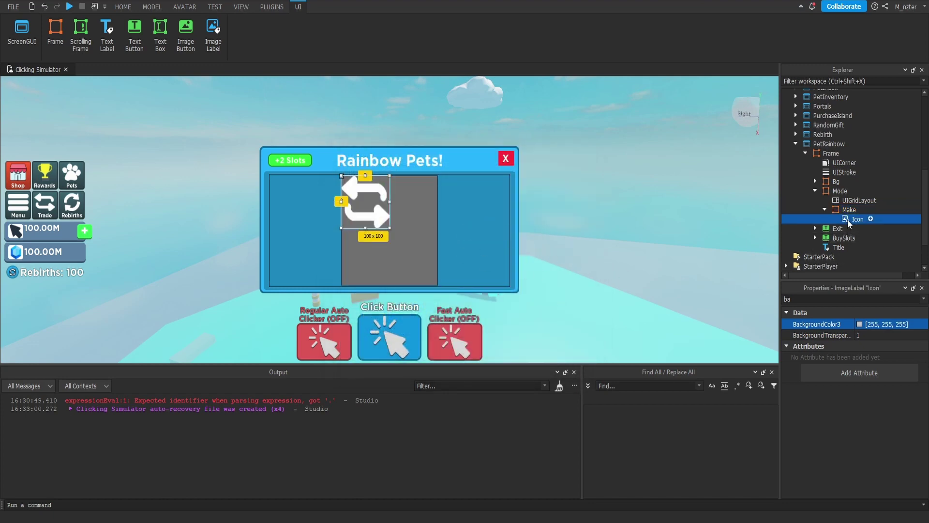
{"action": "double_click", "coordinate": [848, 298]}
{"action": "type", "text": "size"}
{"action": "left_click", "coordinate": [878, 354]}
{"action": "type", "text": "1"}
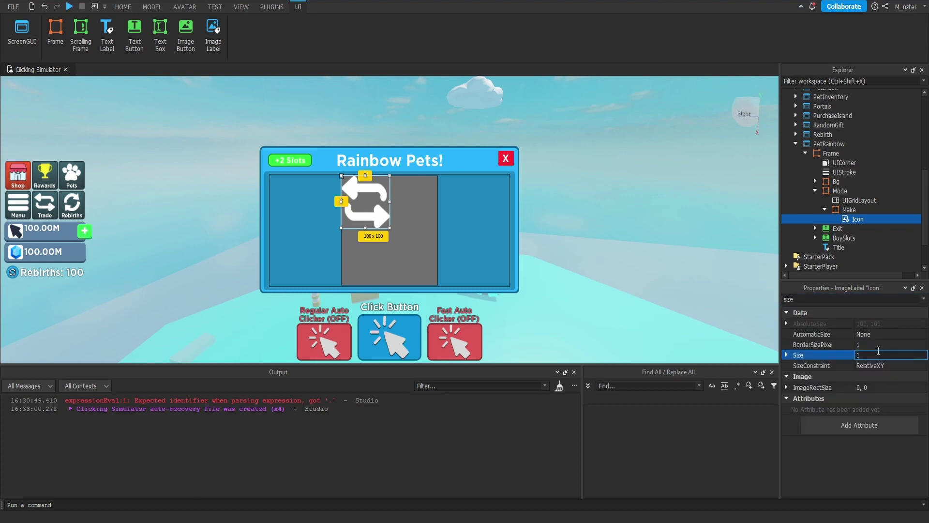
{"action": "type", "text": ",0,"}
{"action": "type", "text": ".725,0"}
{"action": "key", "text": "Return"}
Duplicate the BuySlots button, move the copy into the Make frame and rename it Button.
{"action": "left_click", "coordinate": [835, 237]}
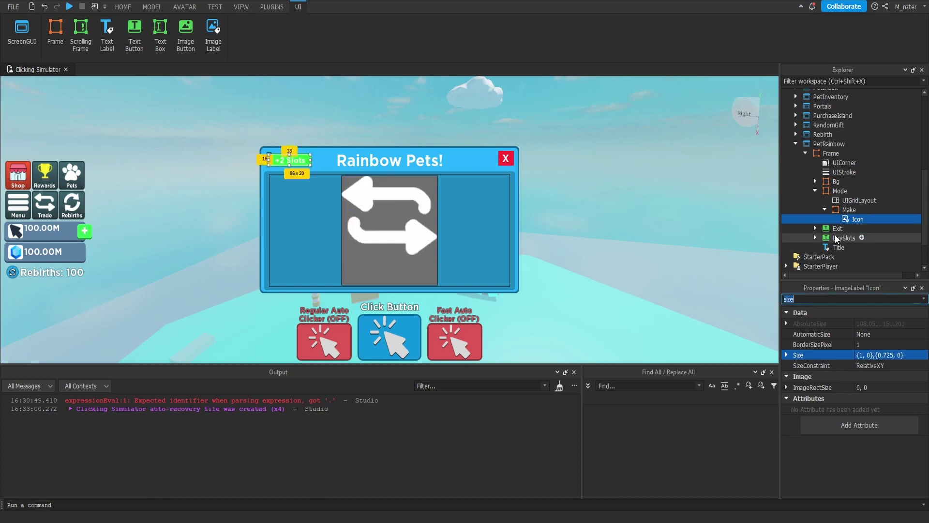
{"action": "key", "text": "ctrl+d"}
{"action": "left_click_drag", "start_coordinate": [840, 248], "coordinate": [867, 212]}
{"action": "double_click", "coordinate": [868, 219]}
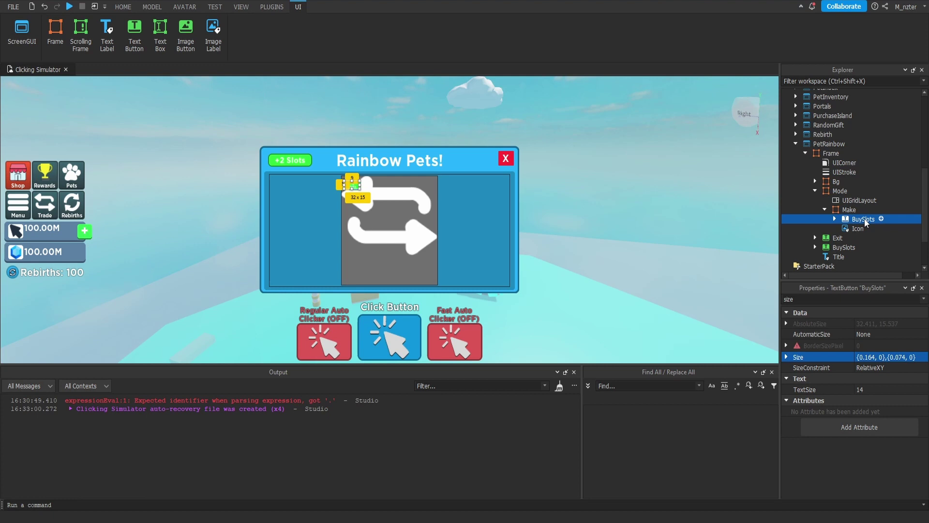
{"action": "type", "text": "Button"}
Change the text of the Title label inside the new Button to "Make".
{"action": "left_click", "coordinate": [834, 219]}
{"action": "left_click", "coordinate": [861, 247]}
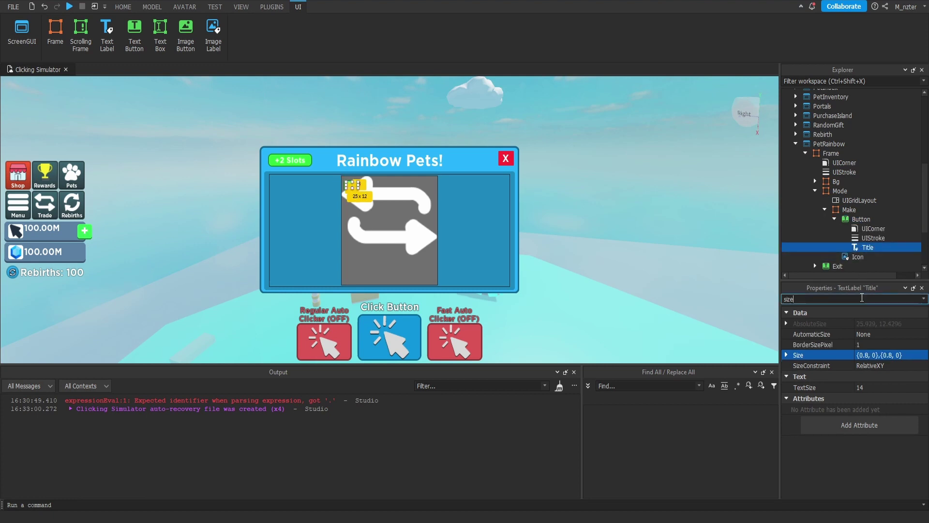
{"action": "double_click", "coordinate": [862, 298]}
{"action": "type", "text": "text"}
{"action": "left_click", "coordinate": [880, 347]}
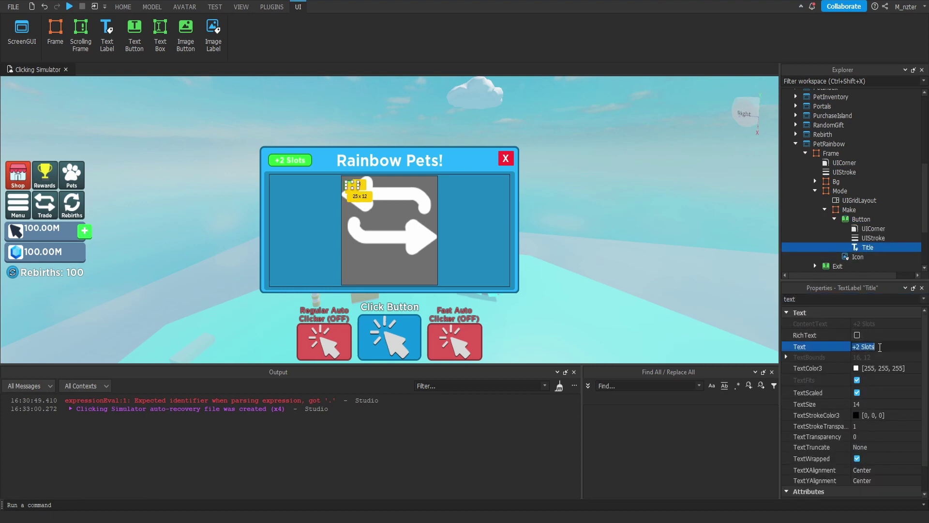
{"action": "type", "text": "Make"}
{"action": "key", "text": "Return"}
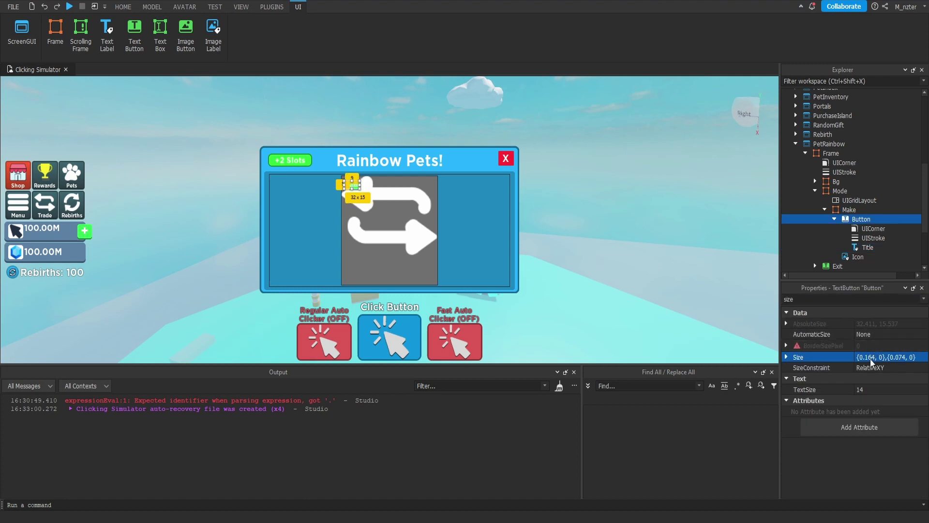
Set the Size of the Button in the Make frame to {1, 0},{0.15, 0}.
{"action": "double_click", "coordinate": [872, 356]}
{"action": "key", "text": "BackSpace"}
{"action": "key", "text": "BackSpace"}
{"action": "key", "text": "BackSpace"}
{"action": "type", "text": "1"}
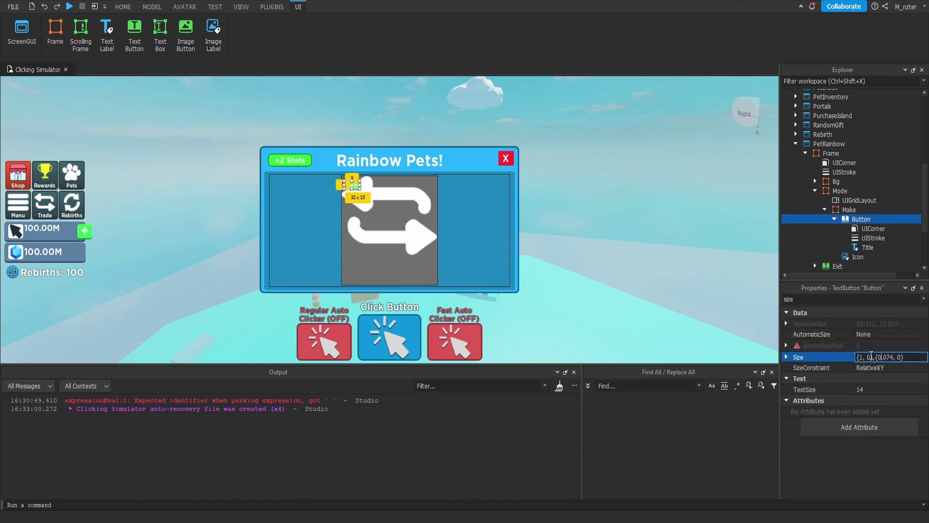
{"action": "key", "text": "Delete"}
{"action": "key", "text": "Delete"}
{"action": "key", "text": "Delete"}
{"action": "key", "text": "Delete"}
{"action": "type", "text": ".15"}
{"action": "key", "text": "Return"}
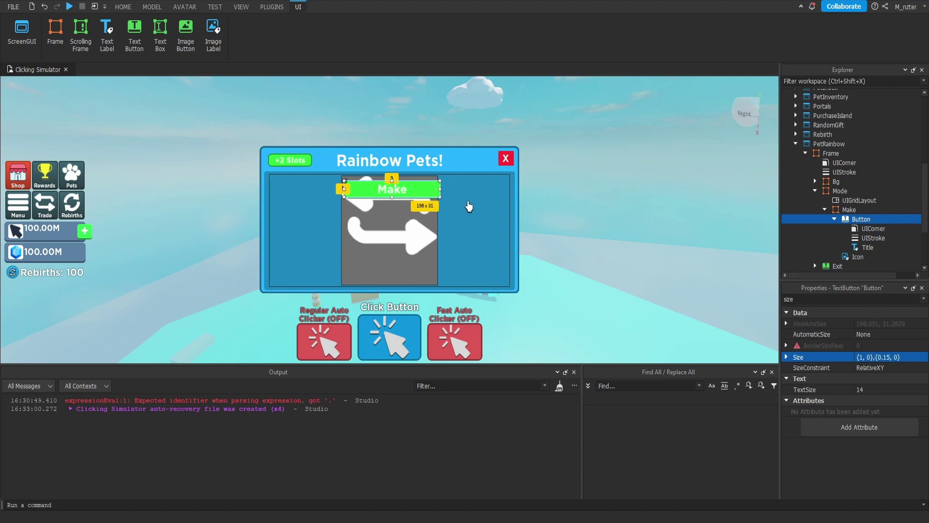
Position the Button low in the Make frame at {0, 0},{0.8, 0}.
{"action": "double_click", "coordinate": [843, 299]}
{"action": "type", "text": "po"}
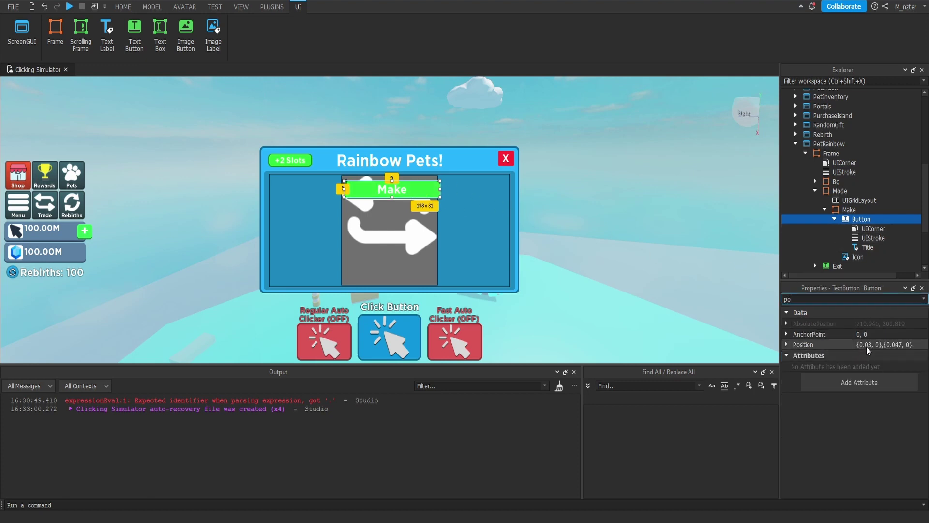
{"action": "double_click", "coordinate": [868, 345]}
{"action": "key", "text": "BackSpace"}
{"action": "key", "text": "BackSpace"}
{"action": "key", "text": "Return"}
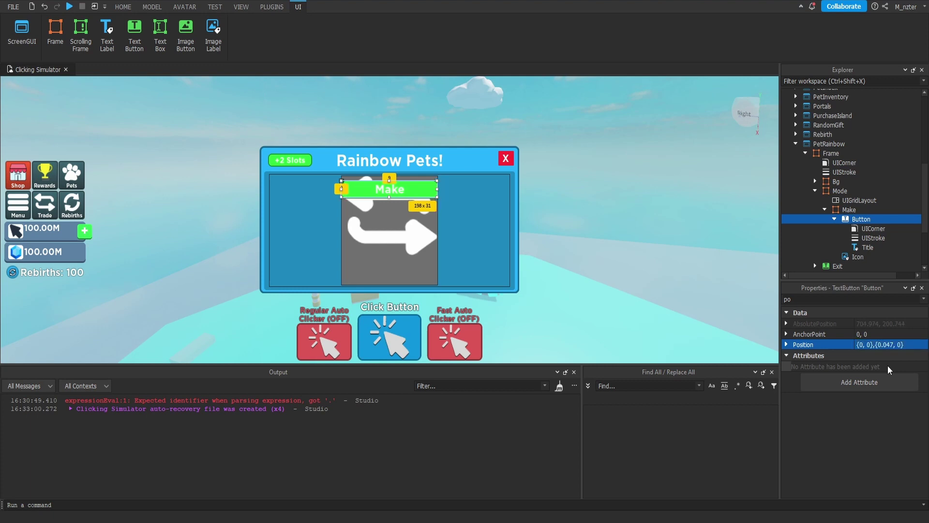
{"action": "left_click", "coordinate": [888, 344]}
{"action": "double_click", "coordinate": [887, 344]}
{"action": "type", "text": "8"}
{"action": "key", "text": "Return"}
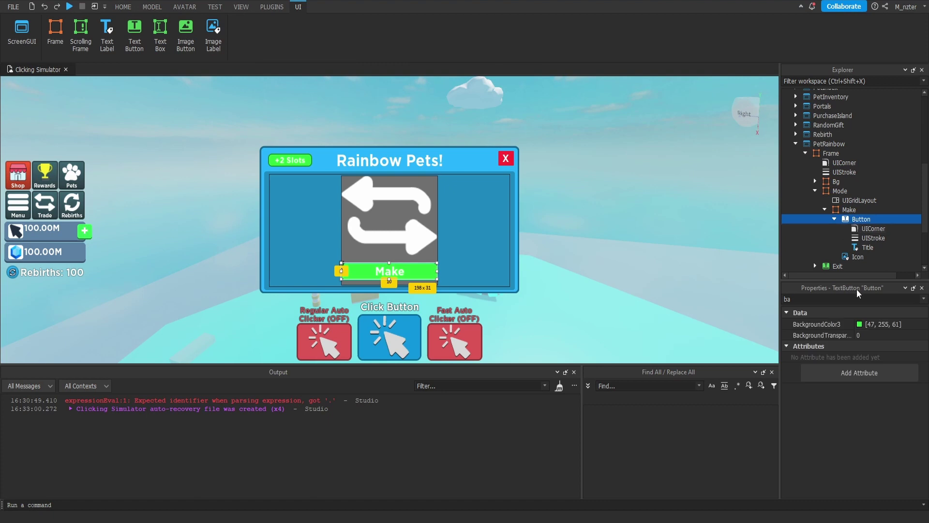
Recolor the Make card's Button with blues sampled from the window: background [39, 179, 253] and UIStroke [22, 103, 144].
{"action": "left_click", "coordinate": [860, 324]}
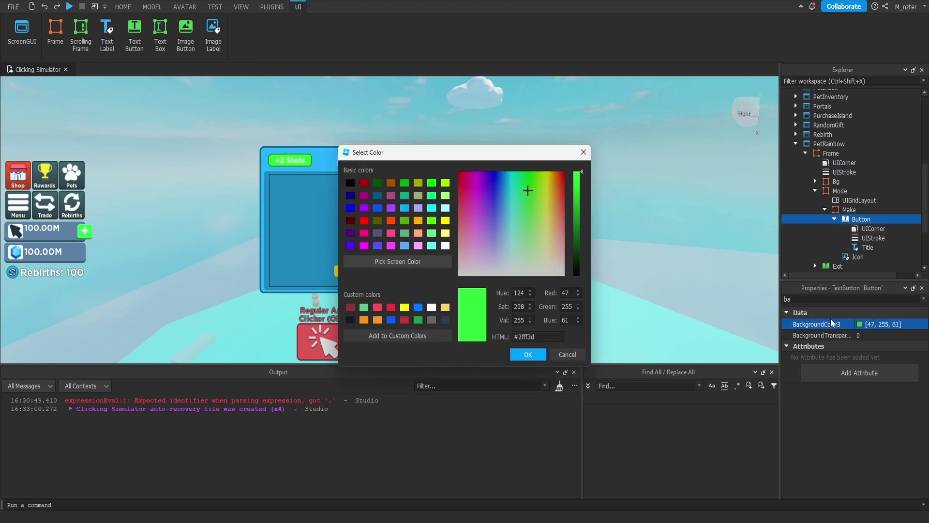
{"action": "left_click", "coordinate": [407, 261]}
{"action": "left_click", "coordinate": [322, 163]}
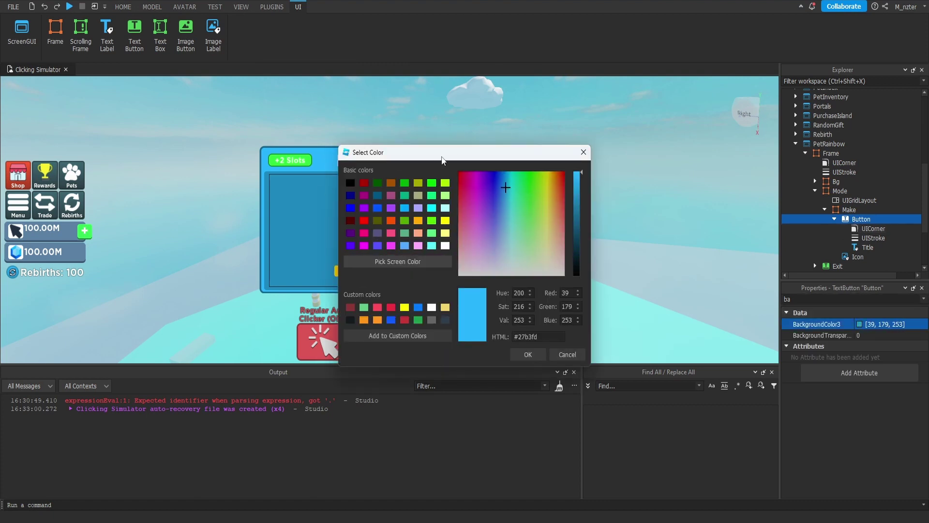
{"action": "left_click_drag", "start_coordinate": [457, 150], "coordinate": [609, 156]}
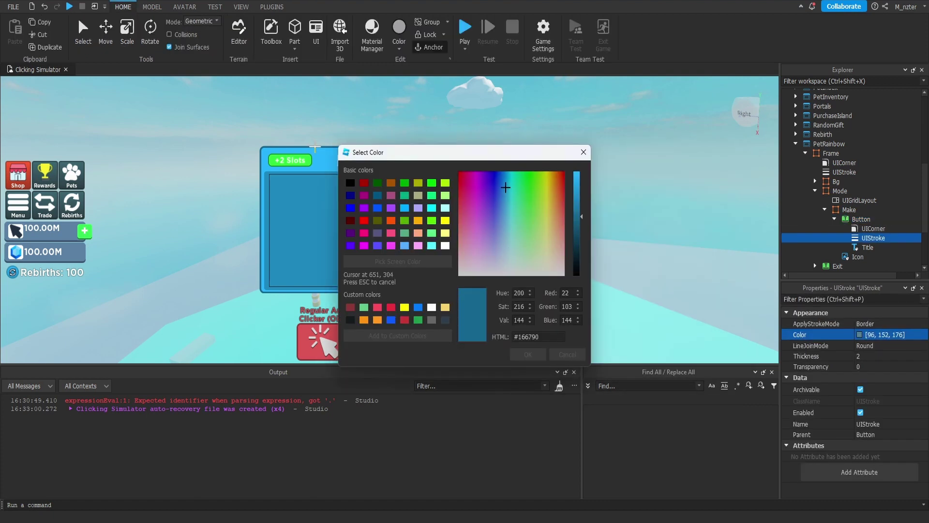
{"action": "left_click", "coordinate": [317, 152]}
{"action": "key", "text": "Return"}
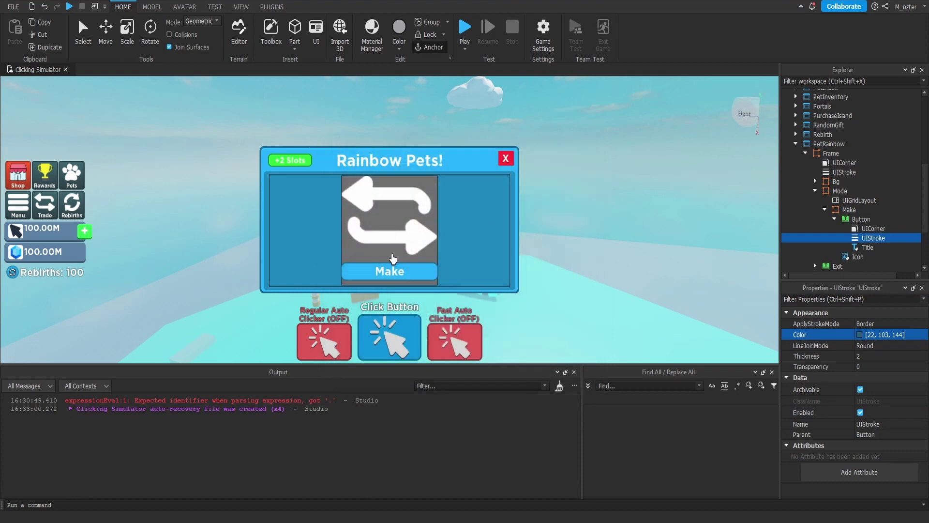
Set the CornerRadius of the UICorner in the Make card's Button to 0.1, 0.
{"action": "left_click", "coordinate": [874, 228]}
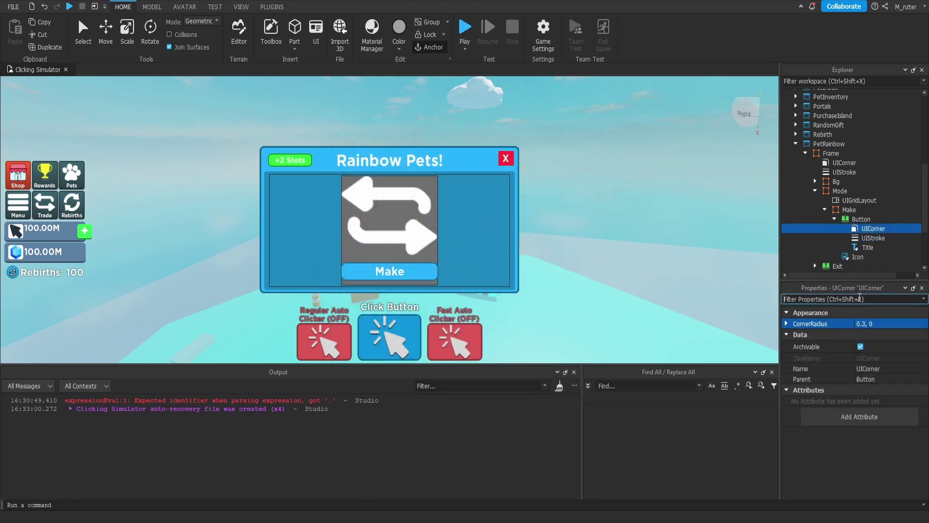
{"action": "left_click", "coordinate": [873, 324]}
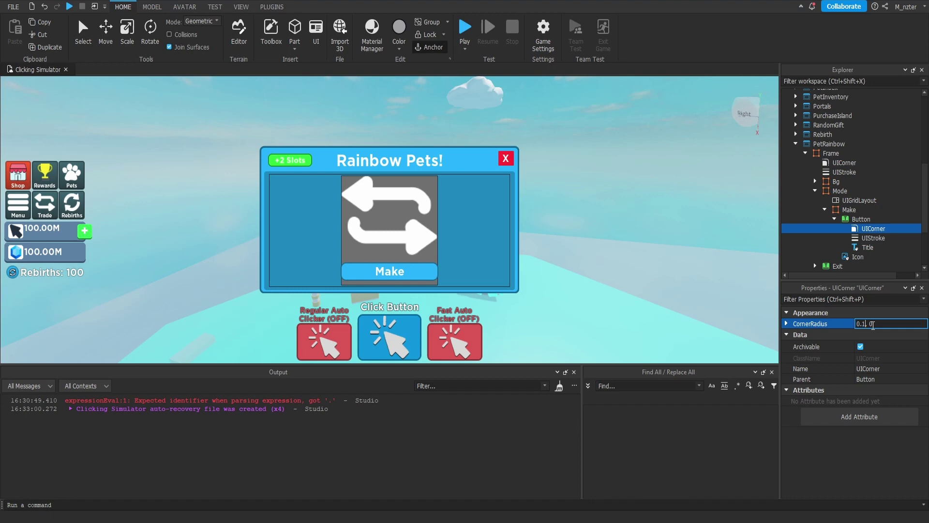
{"action": "type", "text": "1"}
{"action": "key", "text": "Return"}
{"action": "key", "text": "Escape"}
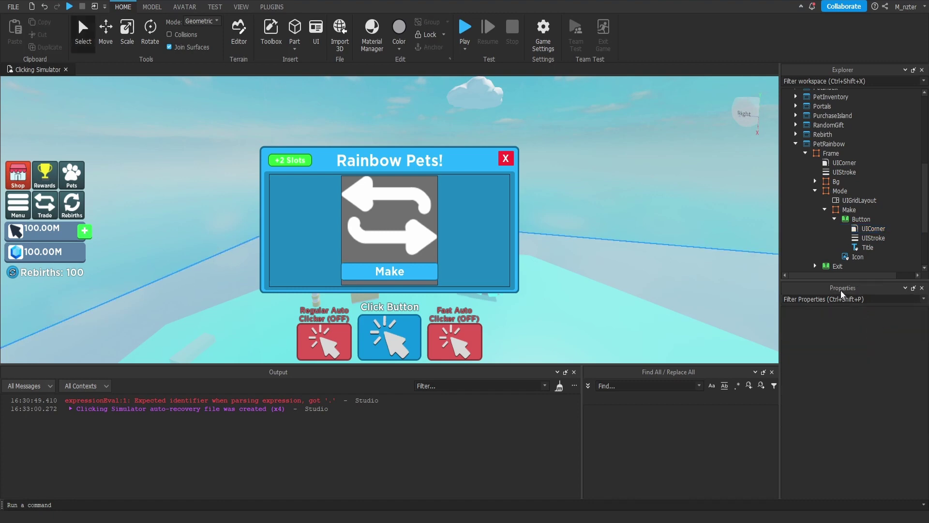
Set the BackgroundTransparency of the Make frame to 1.
{"action": "left_click", "coordinate": [849, 210]}
{"action": "left_click", "coordinate": [869, 335]}
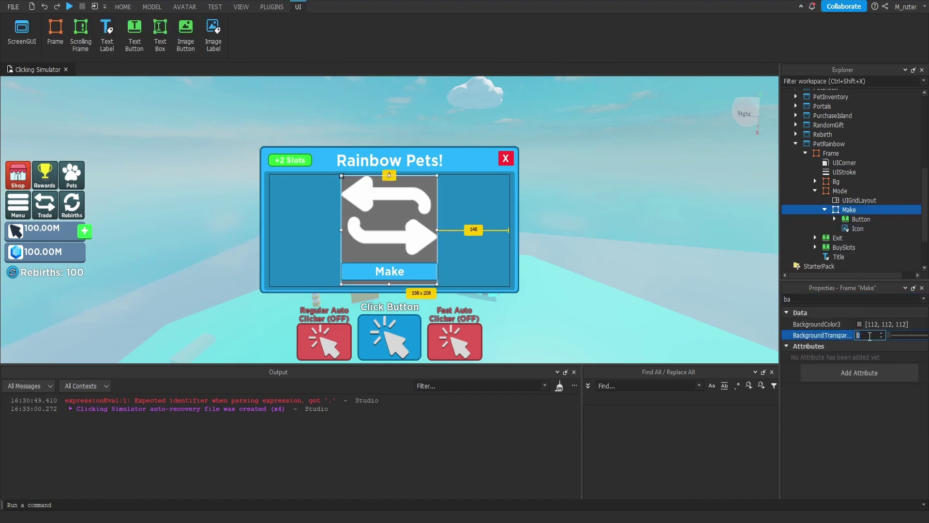
{"action": "type", "text": "1"}
{"action": "key", "text": "Return"}
{"action": "key", "text": "Escape"}
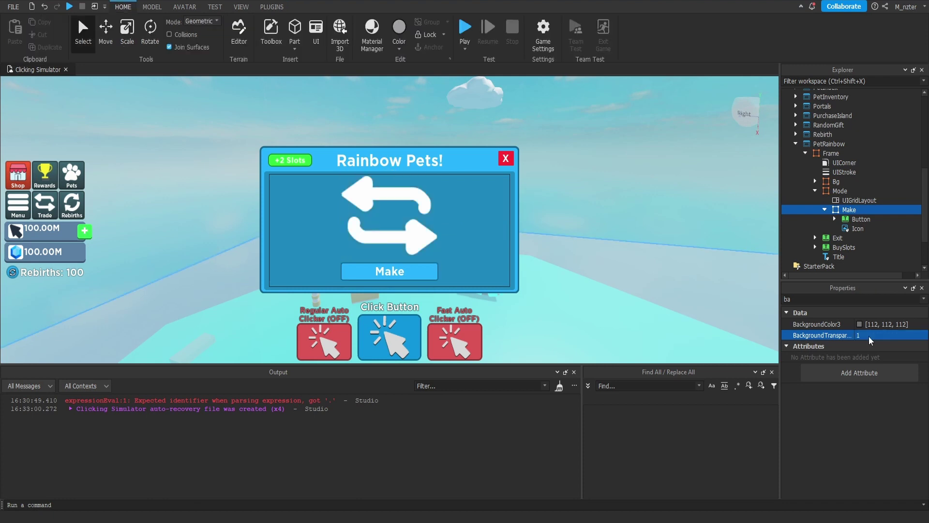
Set the ScaleType of the Icon in the Make frame to Fit.
{"action": "left_click", "coordinate": [856, 228]}
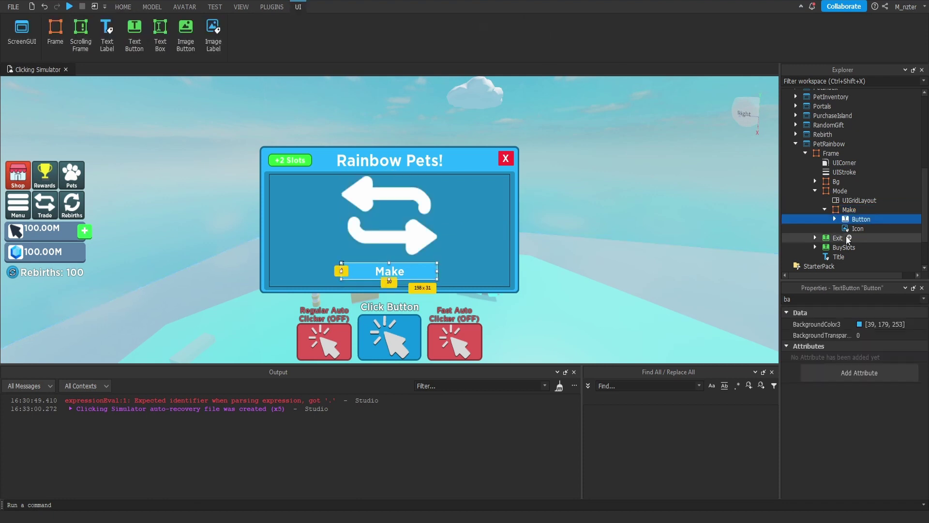
{"action": "double_click", "coordinate": [849, 299]}
{"action": "type", "text": "sc"}
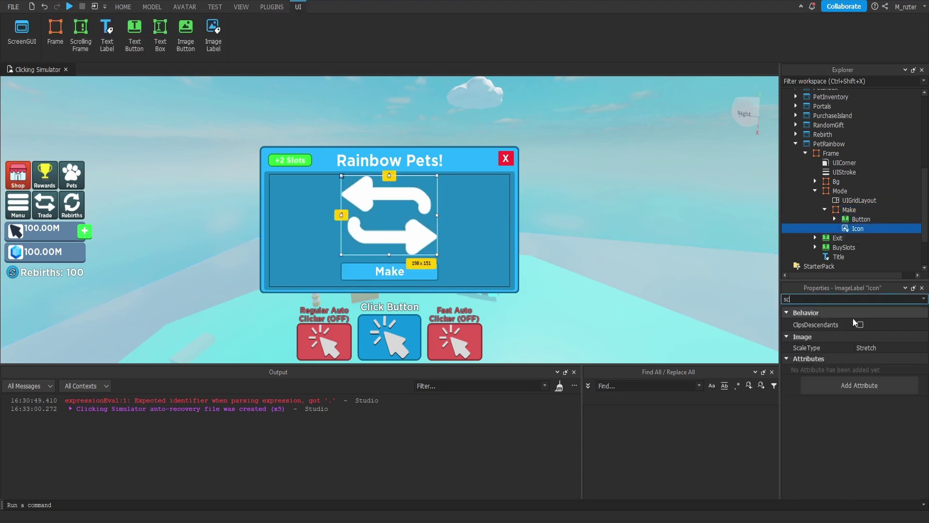
{"action": "left_click", "coordinate": [875, 347]}
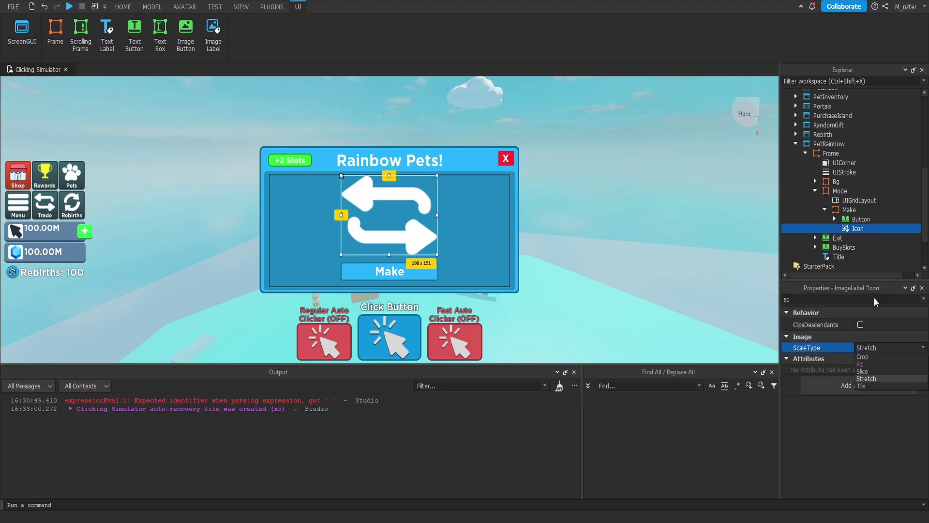
{"action": "left_click", "coordinate": [873, 364]}
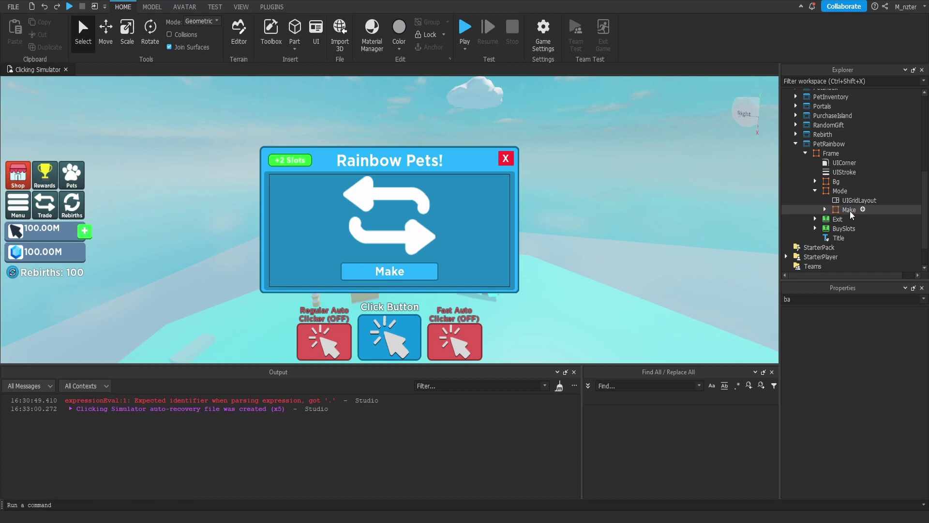
Duplicate the Make frame within Mode and rename the copy View.
{"action": "left_click", "coordinate": [850, 210]}
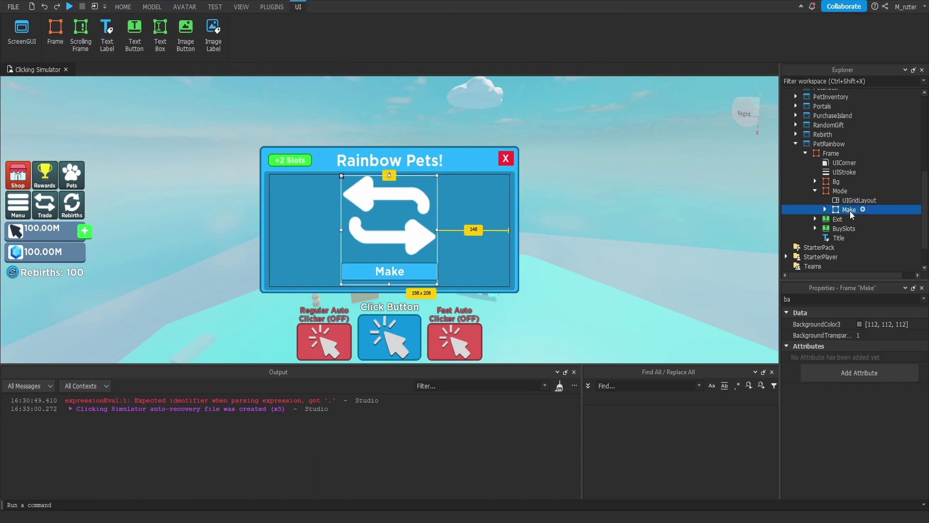
{"action": "key", "text": "ctrl+d"}
{"action": "double_click", "coordinate": [851, 219]}
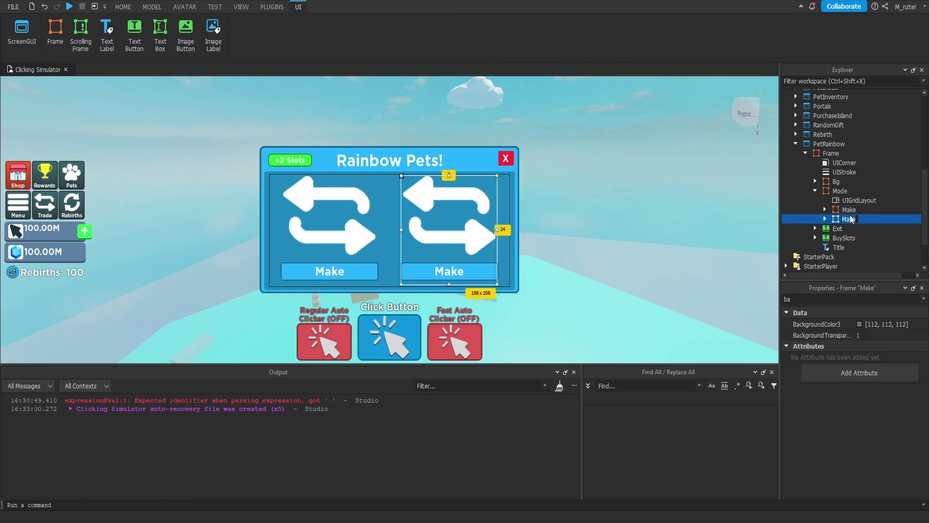
{"action": "type", "text": "View"}
{"action": "key", "text": "Return"}
{"action": "left_click", "coordinate": [855, 238]}
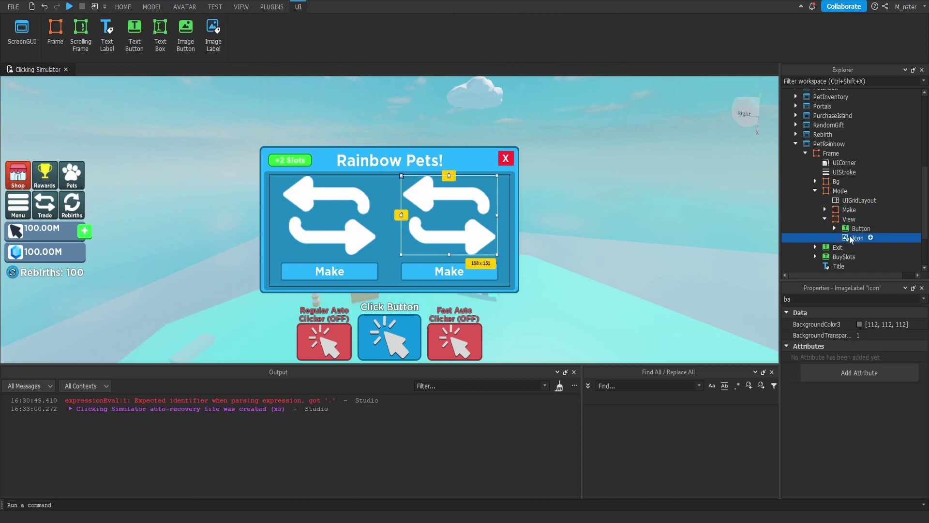
{"action": "left_click", "coordinate": [861, 298]}
{"action": "key", "text": "BackSpace"}
{"action": "key", "text": "BackSpace"}
{"action": "type", "text": "im"}
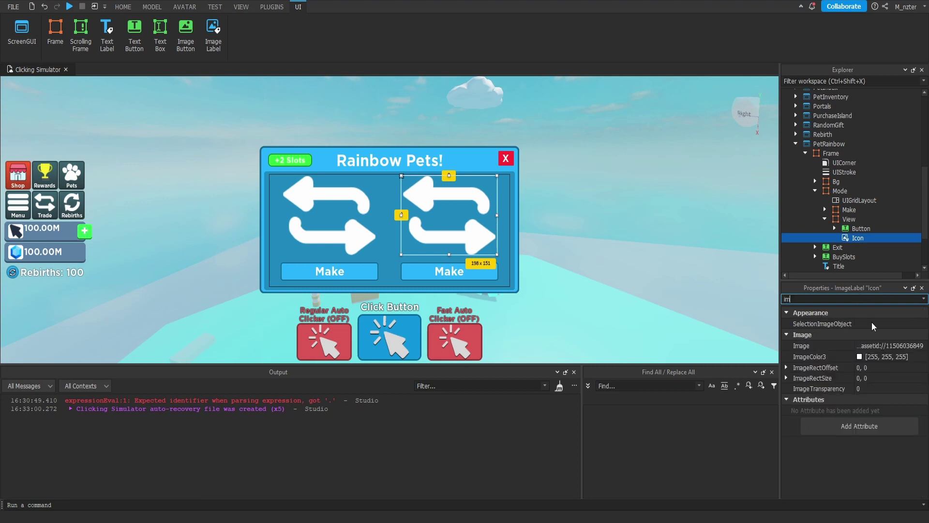
{"action": "left_click", "coordinate": [891, 346]}
{"action": "left_click", "coordinate": [861, 448]}
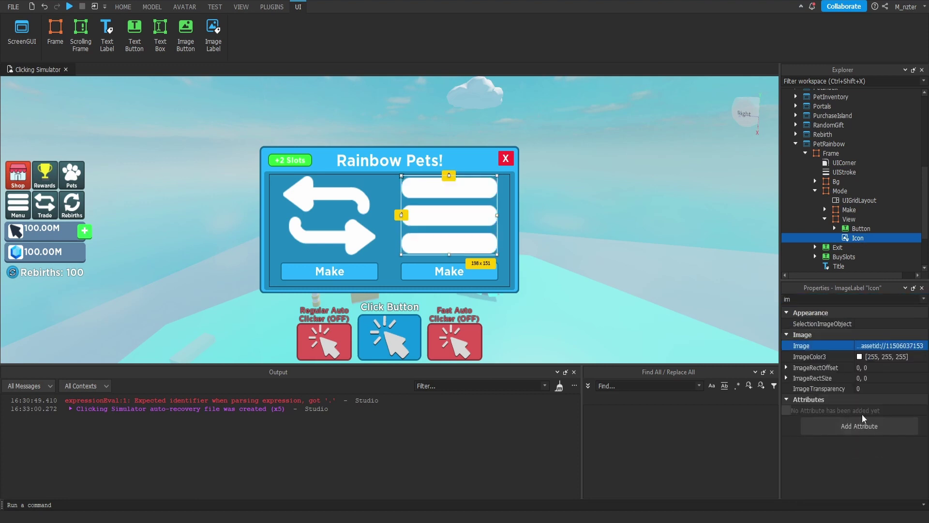
Change the text of the Title label in the View frame's Button to "View".
{"action": "left_click", "coordinate": [861, 229]}
{"action": "left_click", "coordinate": [834, 228]}
{"action": "left_click", "coordinate": [867, 257]}
{"action": "left_click", "coordinate": [852, 299]}
{"action": "key", "text": "BackSpace"}
{"action": "key", "text": "BackSpace"}
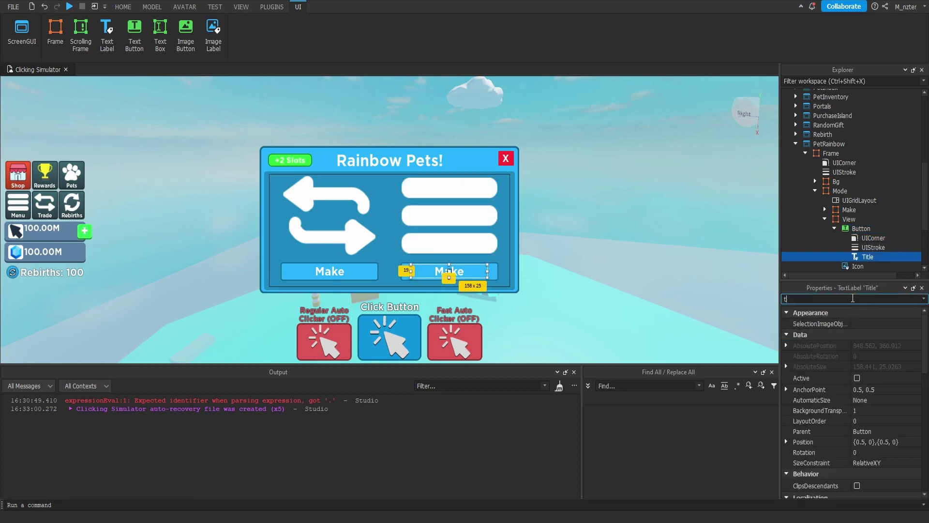
{"action": "type", "text": "text"}
{"action": "left_click", "coordinate": [890, 346]}
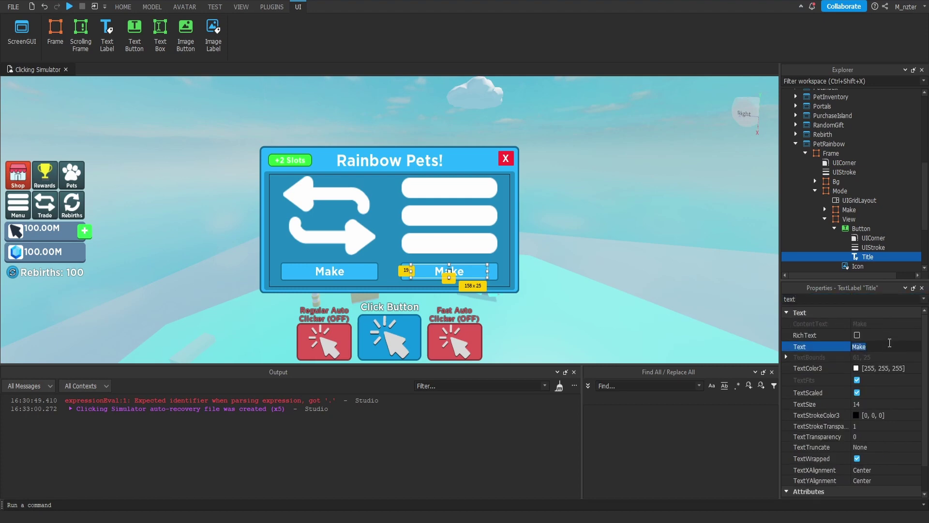
{"action": "type", "text": "View"}
{"action": "key", "text": "Return"}
{"action": "left_click", "coordinate": [825, 219]}
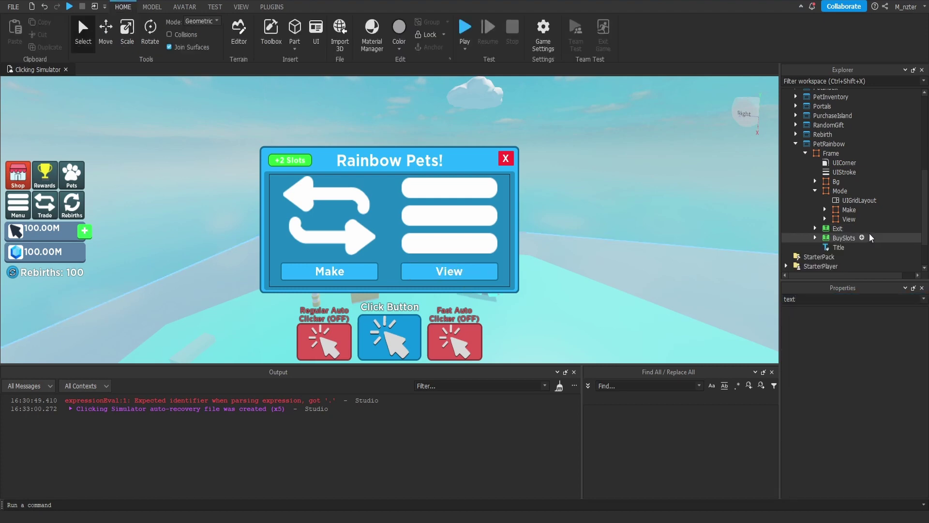
Set the BackgroundTransparency of the Mode frame to 1.
{"action": "left_click", "coordinate": [842, 192]}
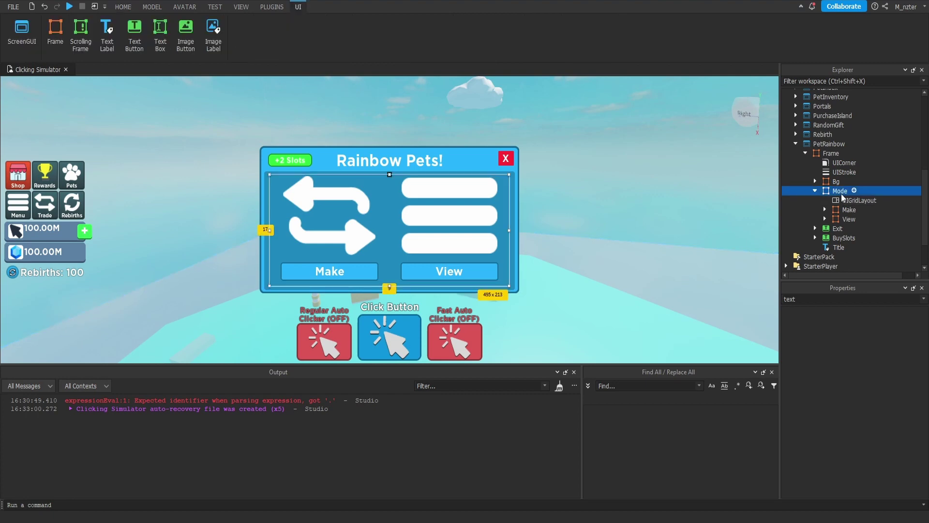
{"action": "left_click", "coordinate": [823, 299]}
{"action": "type", "text": "bac"}
{"action": "left_click", "coordinate": [871, 336]}
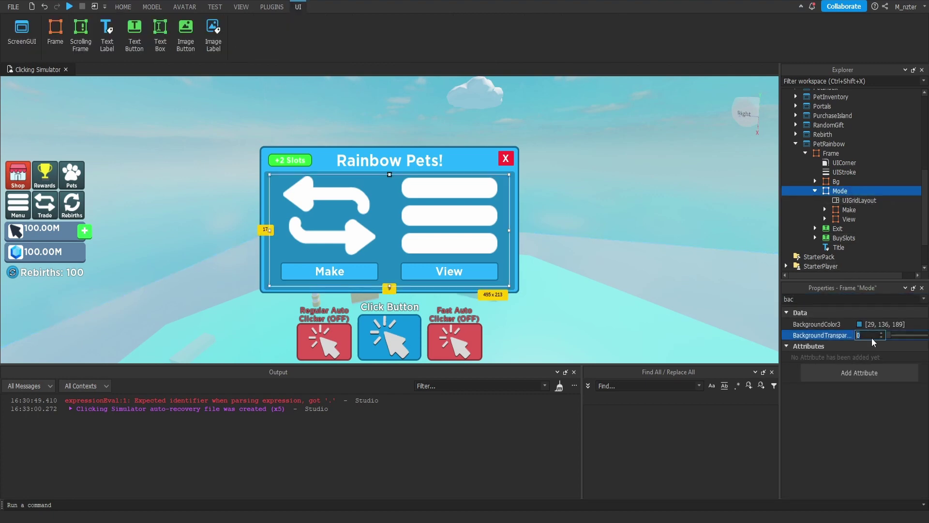
{"action": "left_click", "coordinate": [719, 279]}
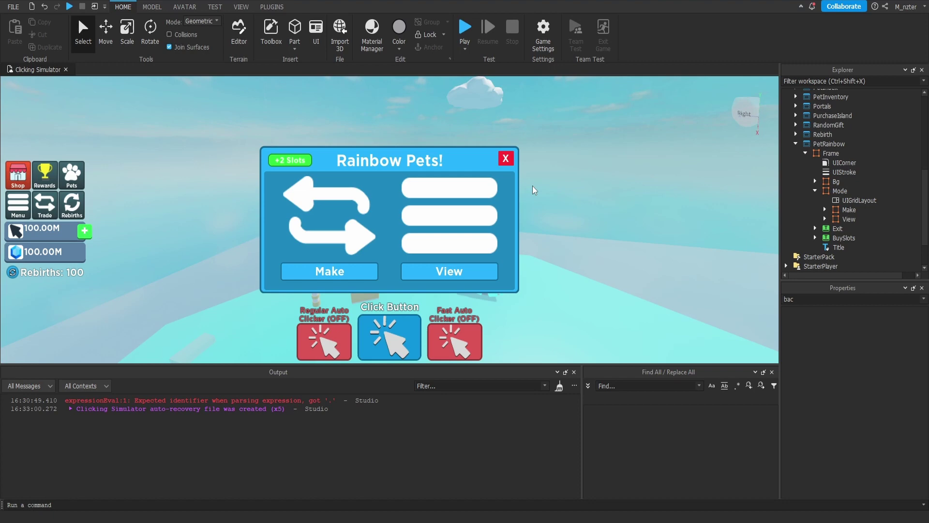
Hide the Mode frame by disabling its Visible property, and collapse its contents in the hierarchy.
{"action": "left_click", "coordinate": [840, 191]}
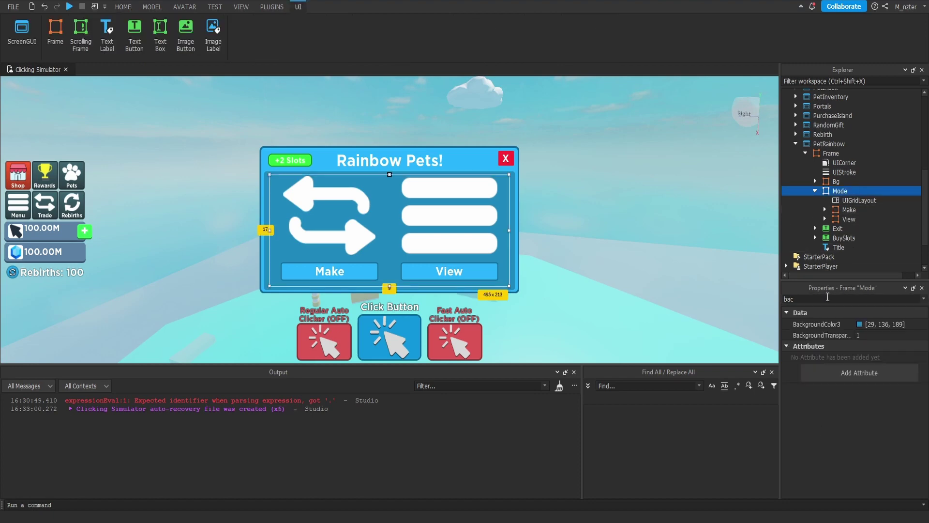
{"action": "double_click", "coordinate": [828, 297]}
{"action": "type", "text": "v"}
{"action": "left_click", "coordinate": [860, 349]}
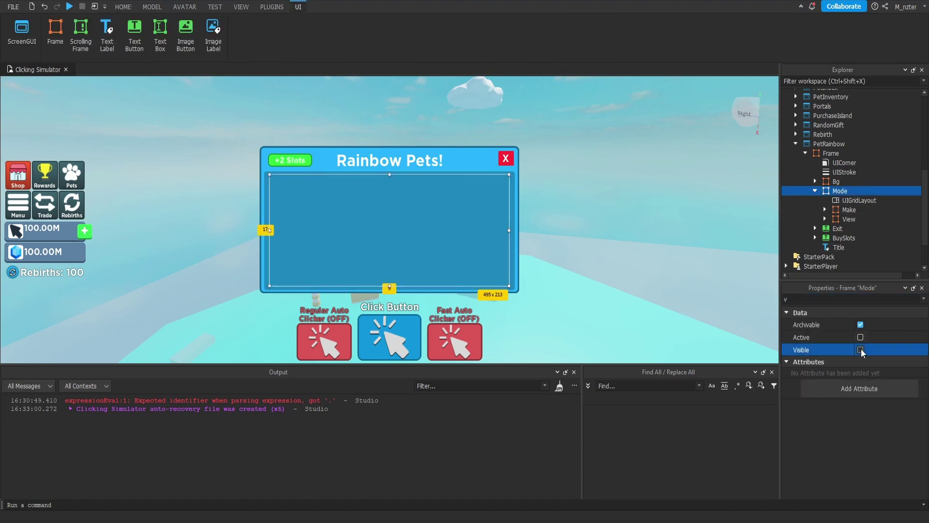
{"action": "left_click", "coordinate": [815, 191]}
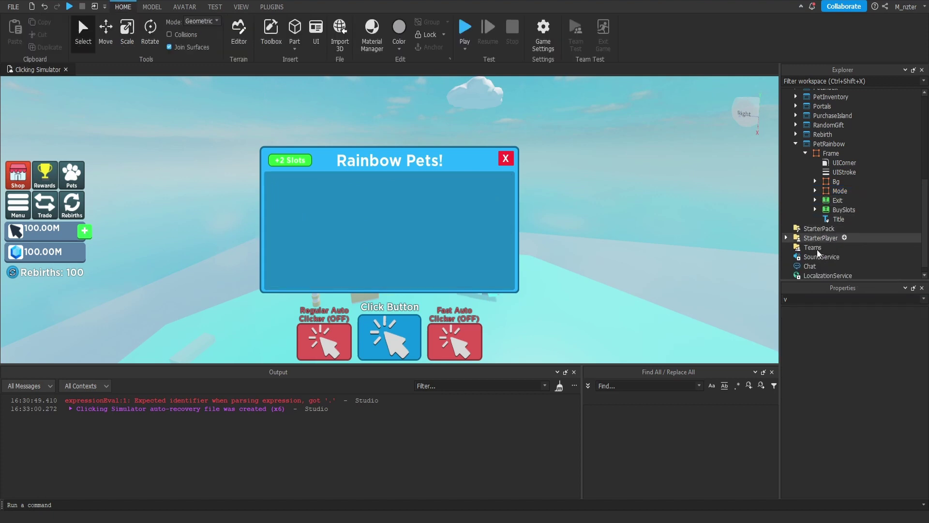
Add a ScrollingFrame inside the PetRainbow Frame and rename it ViewContainer.
{"action": "left_click", "coordinate": [847, 153]}
{"action": "left_click", "coordinate": [816, 205]}
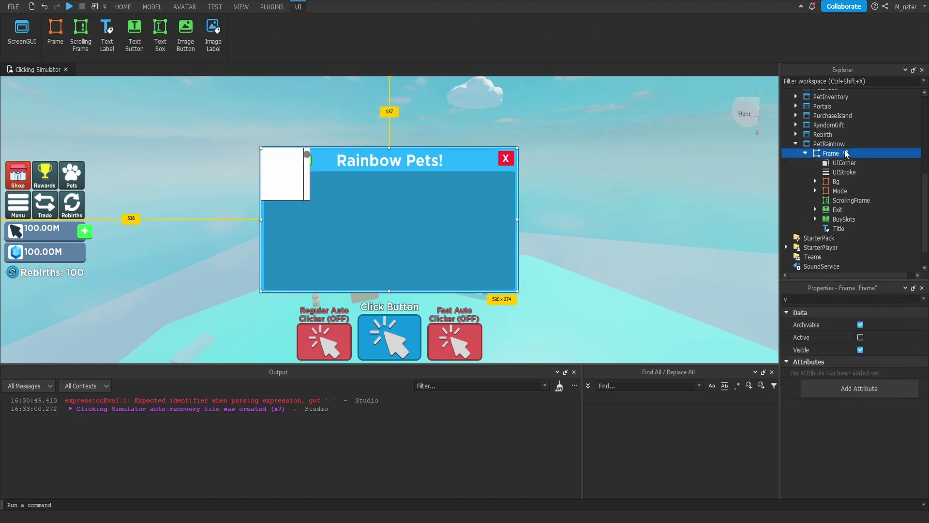
{"action": "left_click", "coordinate": [848, 202]}
{"action": "key", "text": "F2"}
{"action": "type", "text": "View"}
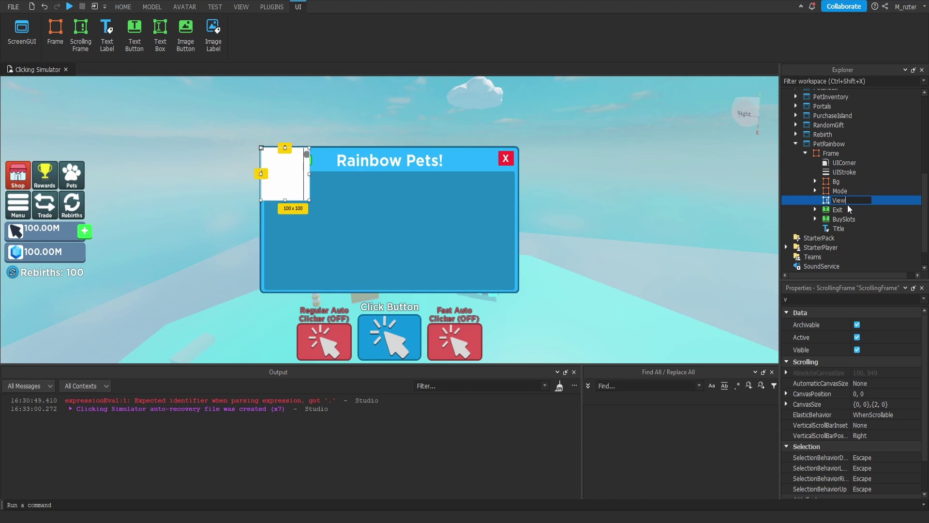
{"action": "type", "text": "Container"}
{"action": "key", "text": "Return"}
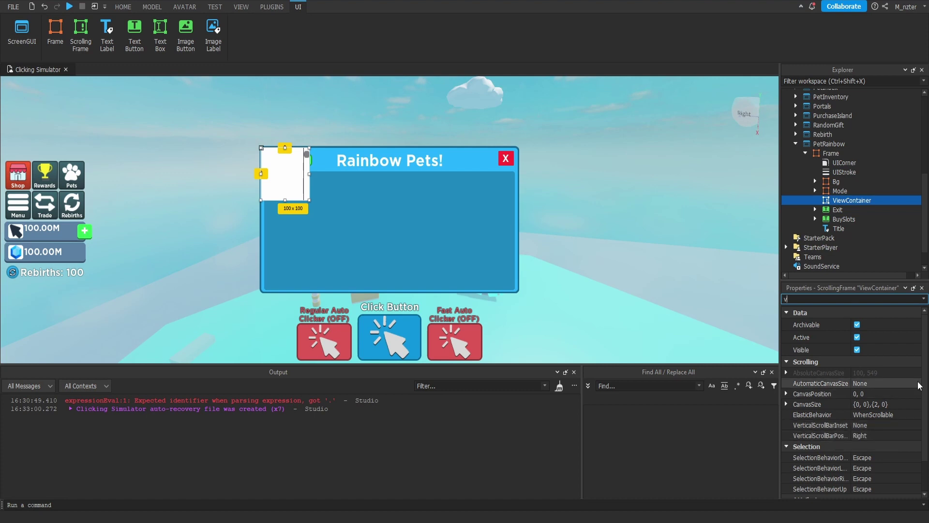
Set the CanvasSize of ViewContainer to {1.5, 0},{0, 0} and try scrolling it.
{"action": "left_click", "coordinate": [859, 404]}
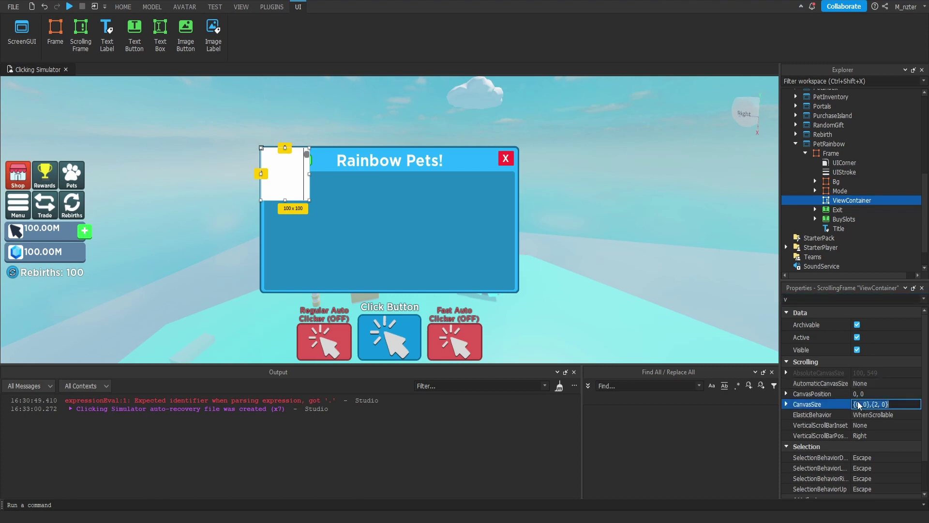
{"action": "type", "text": "1.5, 0},{0"}
{"action": "key", "text": "Return"}
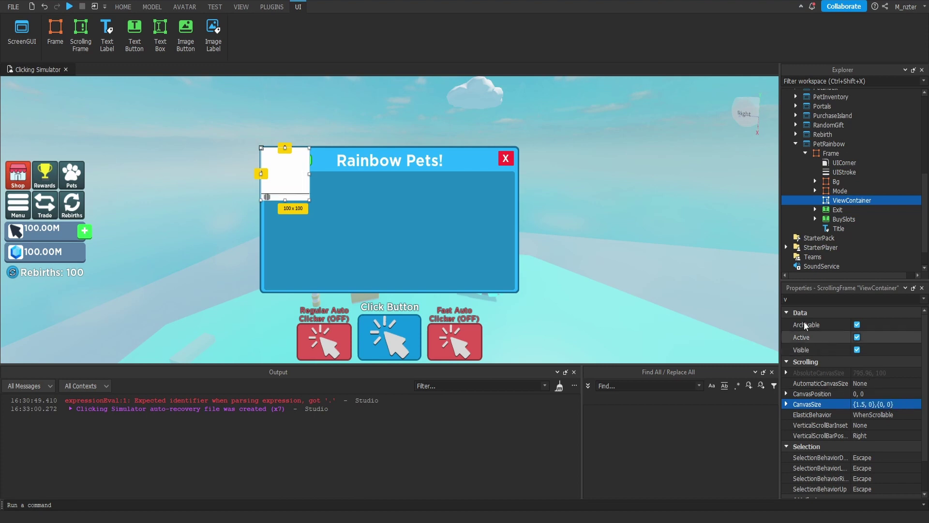
{"action": "scroll", "coordinate": [296, 182], "scroll_direction": "down", "scroll_amount": 5}
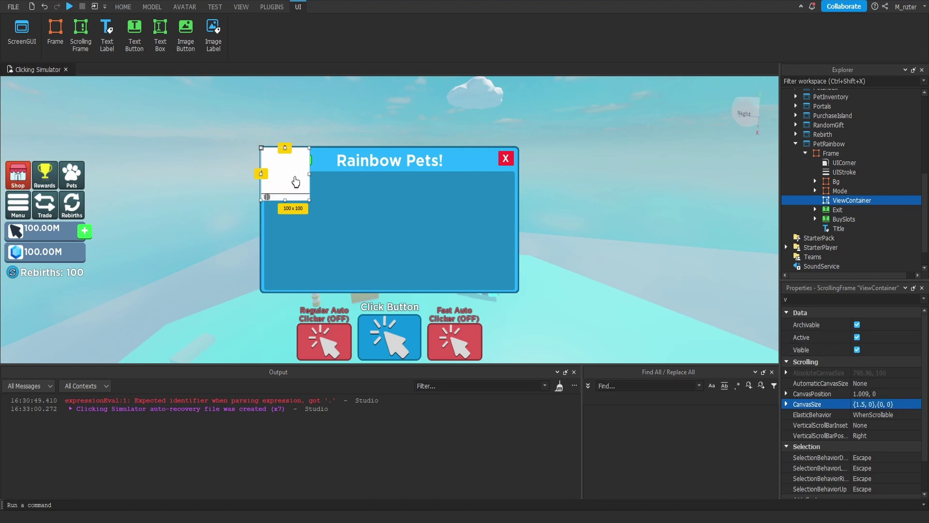
{"action": "scroll", "coordinate": [296, 182], "scroll_direction": "up", "scroll_amount": 5}
{"action": "scroll", "coordinate": [295, 182], "scroll_direction": "down", "scroll_amount": 6}
Set the Size of ViewContainer to {0.1, 0},{0.1, 0}, and resize it over the dark panel body to about {0.956, 0},{0.792, 0}.
{"action": "type", "text": "size"}
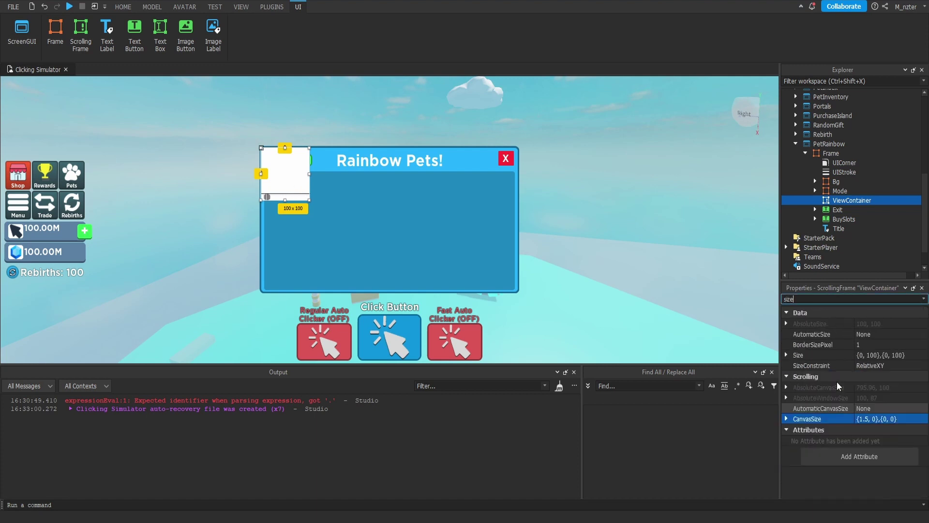
{"action": "left_click", "coordinate": [870, 355]}
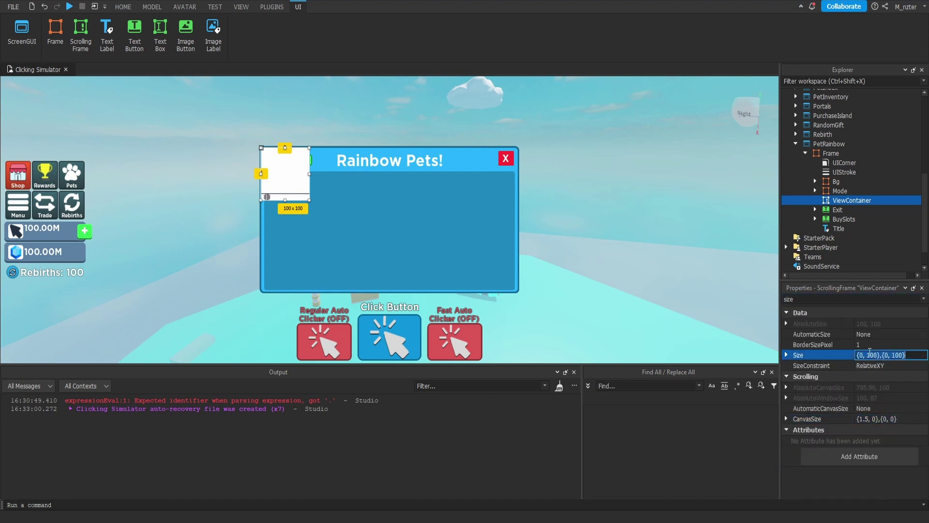
{"action": "type", "text": ".1, 0},{0.1, 0"}
{"action": "key", "text": "Return"}
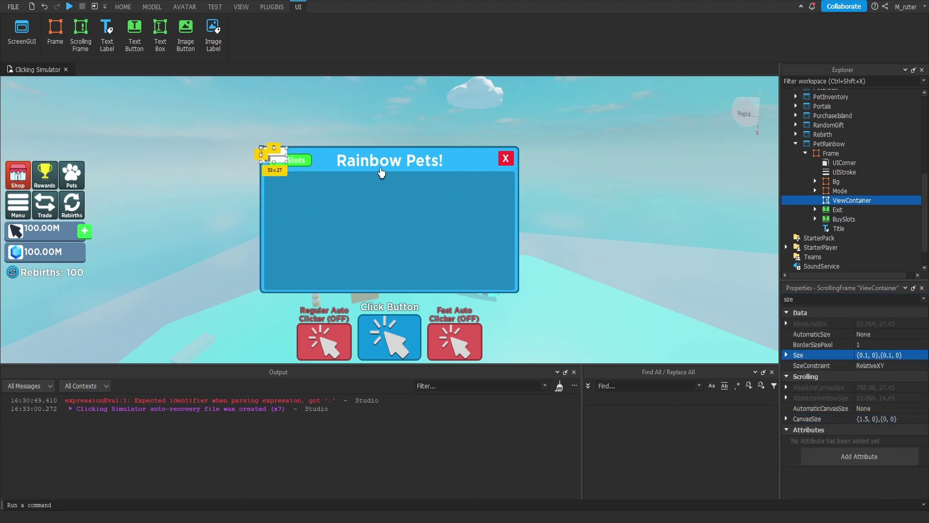
{"action": "left_click_drag", "start_coordinate": [280, 156], "coordinate": [513, 293]}
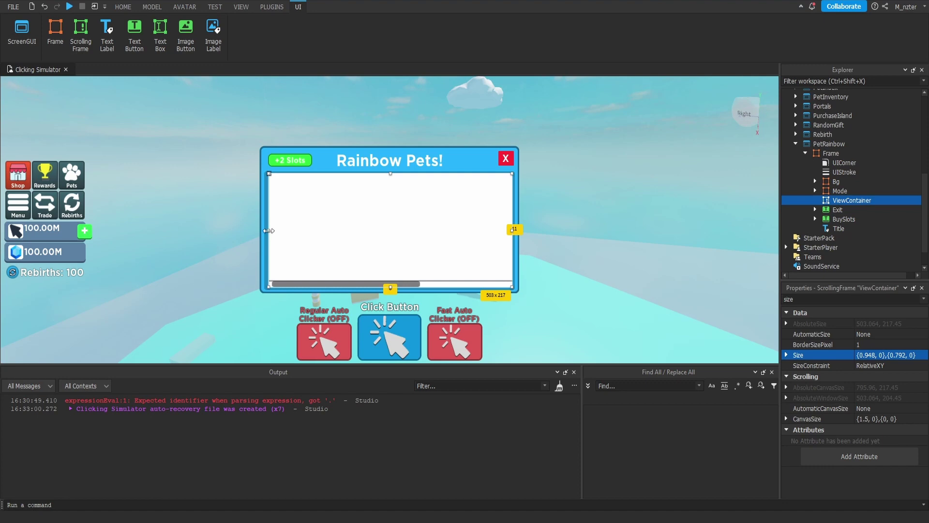
{"action": "left_click_drag", "start_coordinate": [267, 234], "coordinate": [266, 236]}
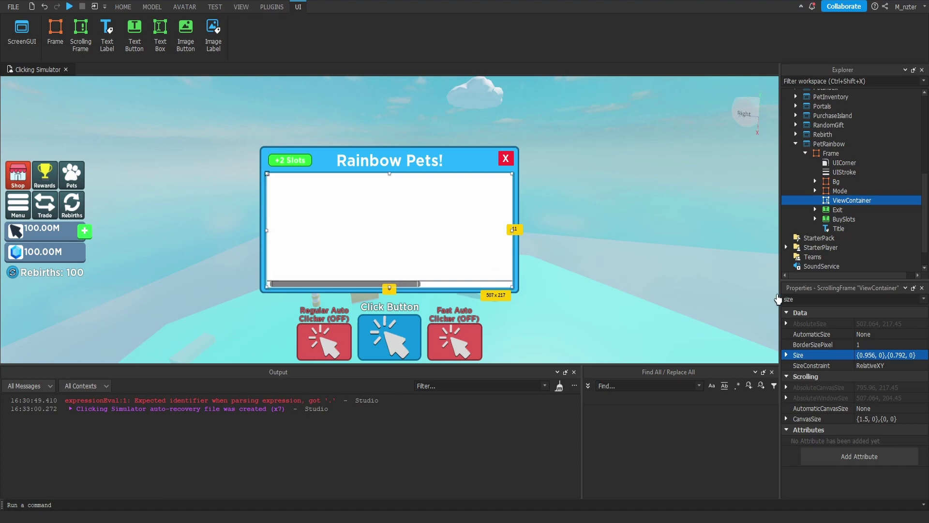
Center ViewContainer horizontally with AnchorPoint 0.5, 0 and Position {0.5, 0},{0.179, 0}.
{"action": "left_click", "coordinate": [871, 346]}
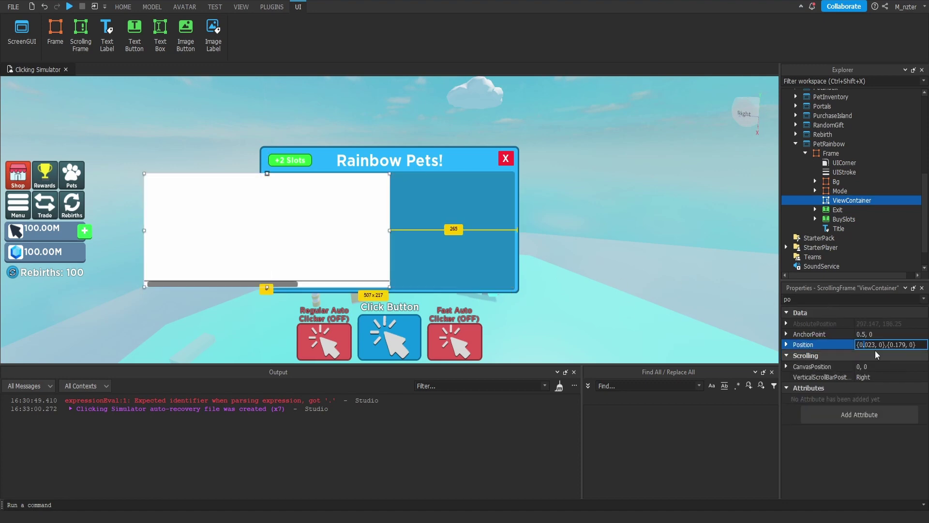
{"action": "key", "text": "Right"}
{"action": "key", "text": "shift+Right"}
{"action": "key", "text": "shift+Right"}
{"action": "type", "text": "5"}
{"action": "key", "text": "Return"}
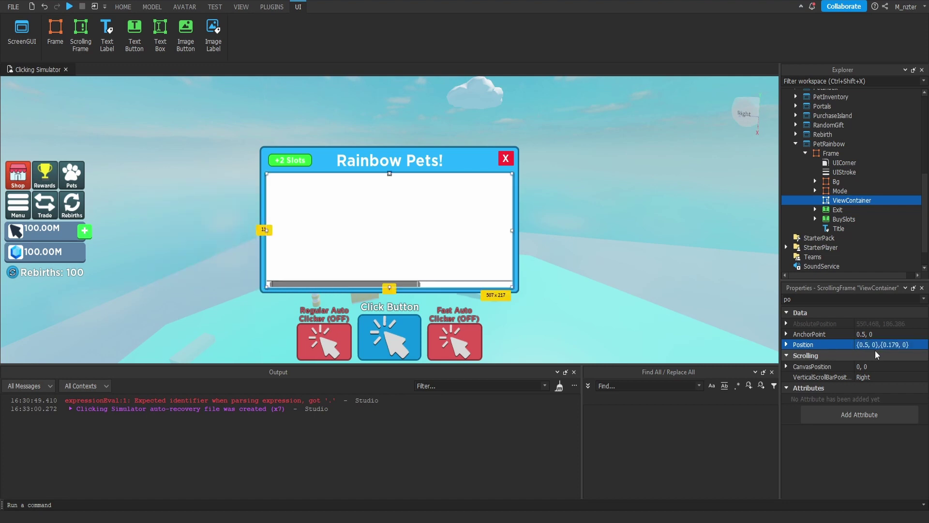
Set the BackgroundTransparency of ViewContainer to 1.
{"action": "double_click", "coordinate": [854, 299]}
{"action": "type", "text": "ba"}
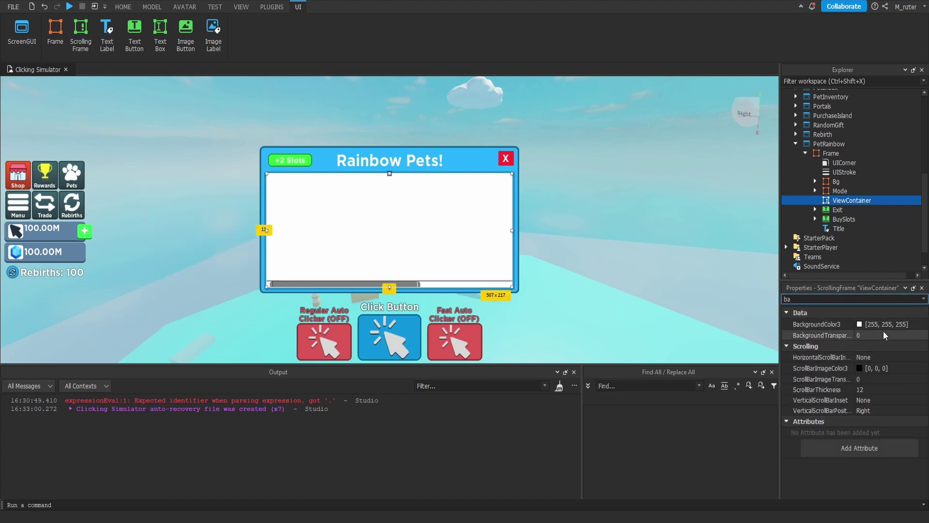
{"action": "left_click", "coordinate": [885, 335]}
{"action": "type", "text": "1"}
{"action": "key", "text": "Return"}
Remove the border of ViewContainer by setting its BorderSizePixel to 0.
{"action": "key", "text": "ctrl+shift+p"}
{"action": "key", "text": "BackSpace"}
{"action": "type", "text": "bo"}
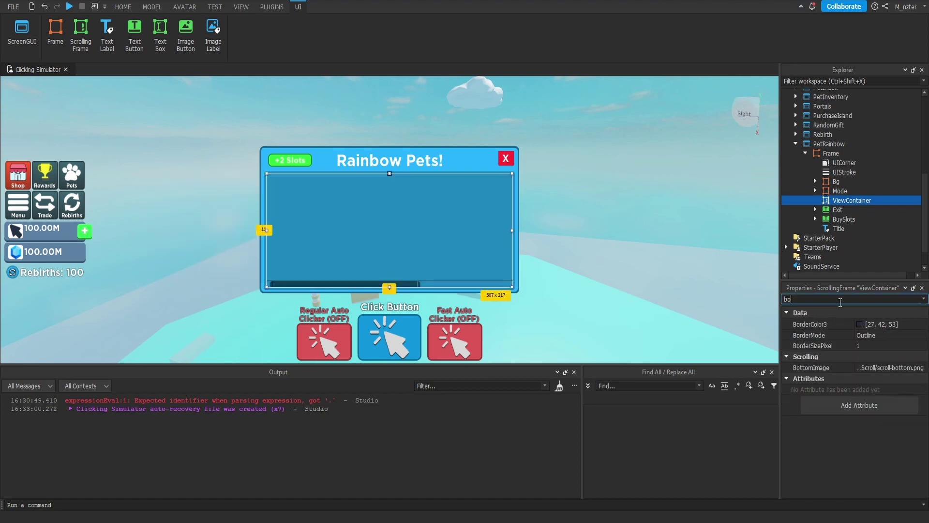
{"action": "left_click", "coordinate": [861, 346]}
{"action": "type", "text": "0"}
{"action": "key", "text": "Return"}
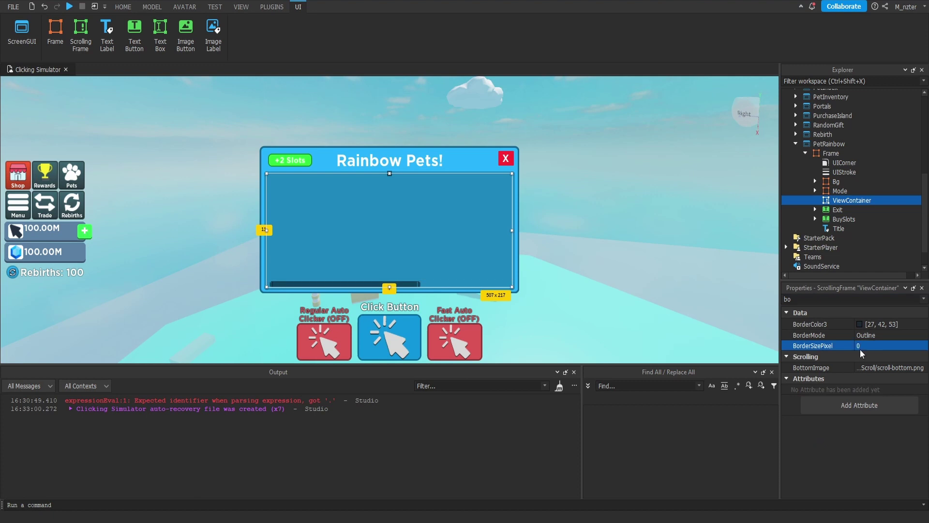
Set ViewContainer's ScrollBarThickness to 6 and its ScrollBarImageColor3 to a light grey.
{"action": "key", "text": "ctrl+shift+p"}
{"action": "key", "text": "BackSpace"}
{"action": "type", "text": "scr"}
{"action": "left_click", "coordinate": [874, 356]}
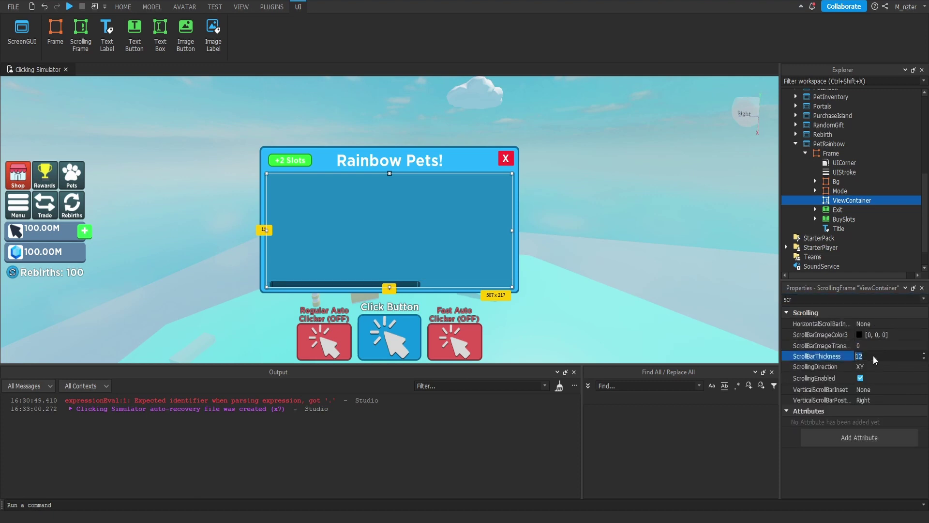
{"action": "type", "text": "6"}
{"action": "key", "text": "Return"}
{"action": "left_click", "coordinate": [860, 334]}
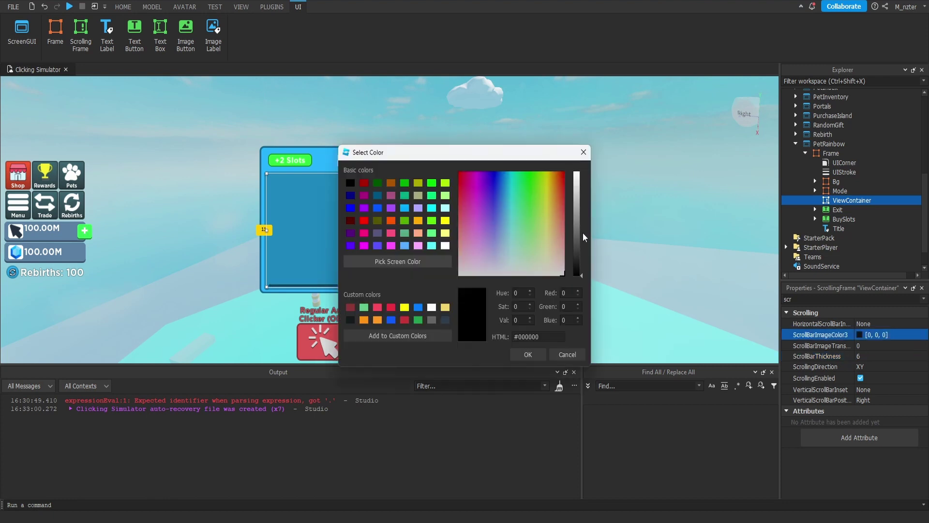
{"action": "left_click_drag", "start_coordinate": [585, 240], "coordinate": [587, 210]}
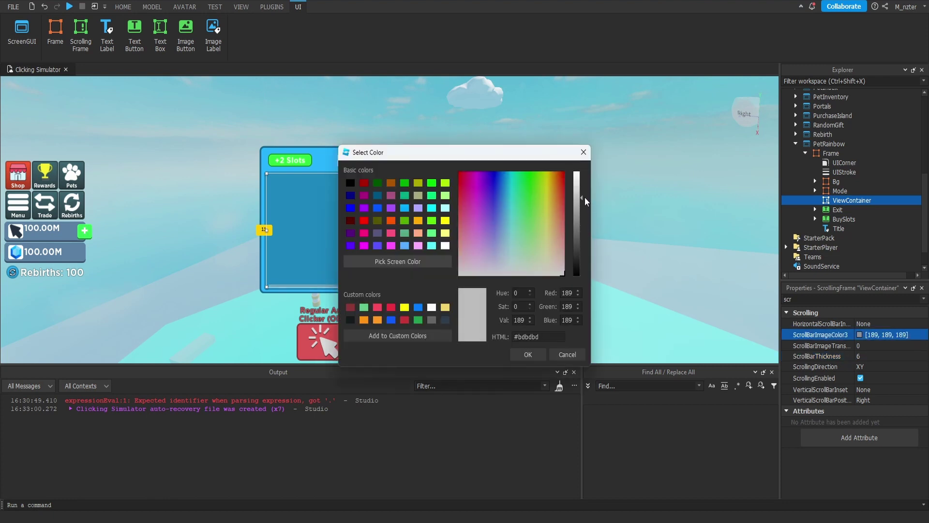
{"action": "left_click", "coordinate": [532, 355]}
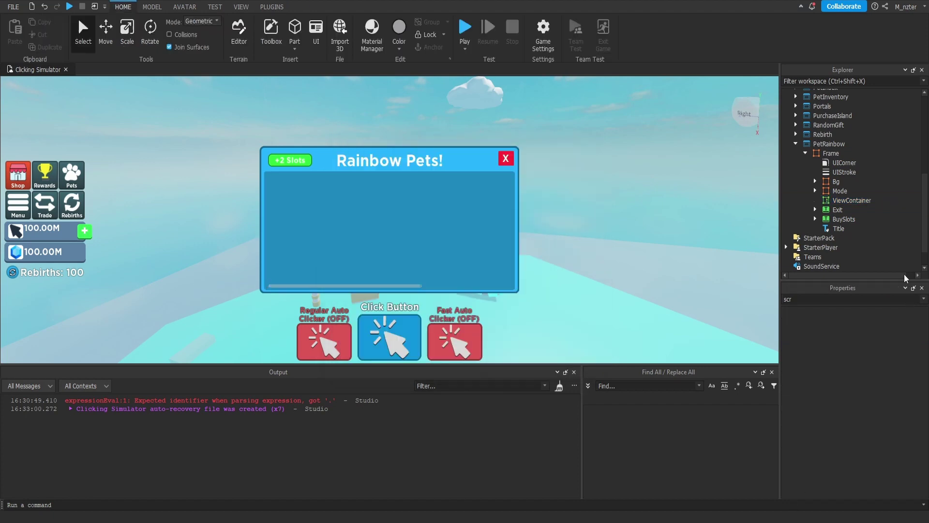
Add a UIGridLayout and a Frame inside ViewContainer, and rename the new Frame Template.
{"action": "left_click", "coordinate": [877, 200]}
{"action": "type", "text": "uigri"}
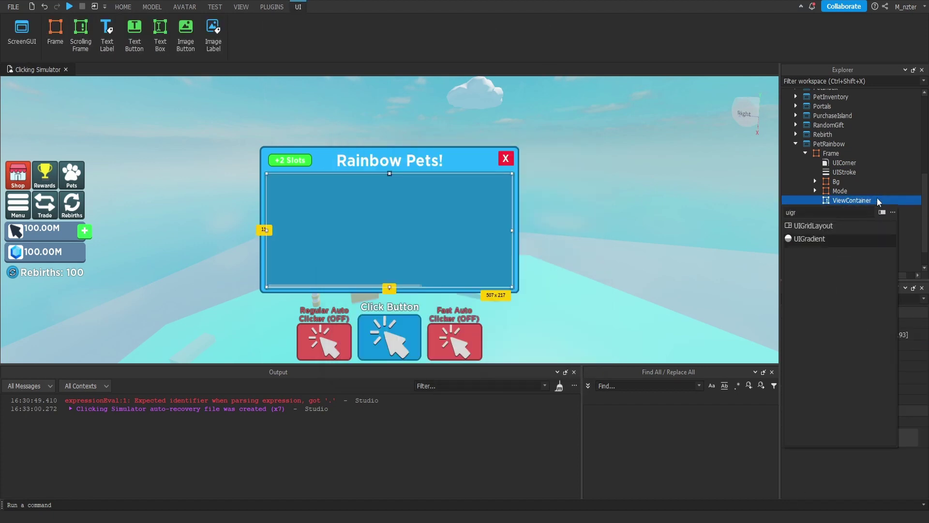
{"action": "key", "text": "Return"}
{"action": "left_click", "coordinate": [878, 199]}
{"action": "type", "text": "fra"}
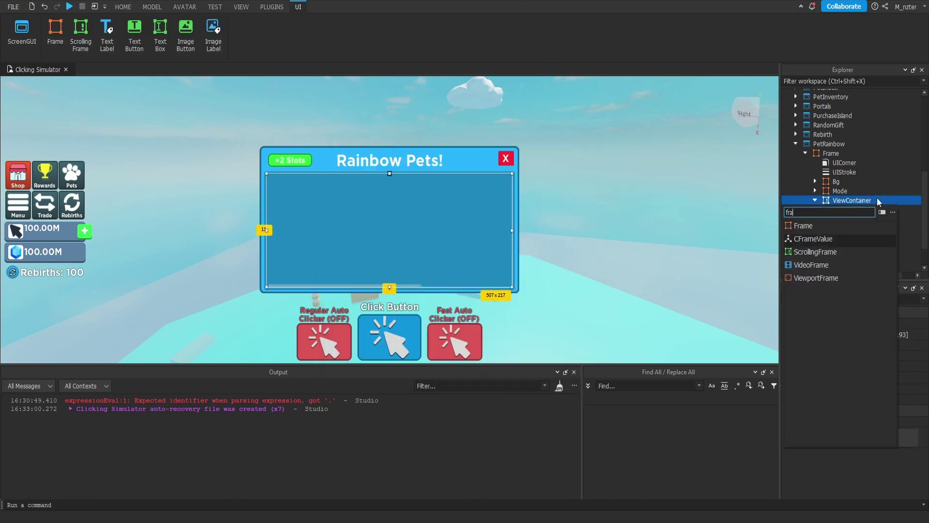
{"action": "left_click", "coordinate": [815, 225]}
{"action": "type", "text": "Template"}
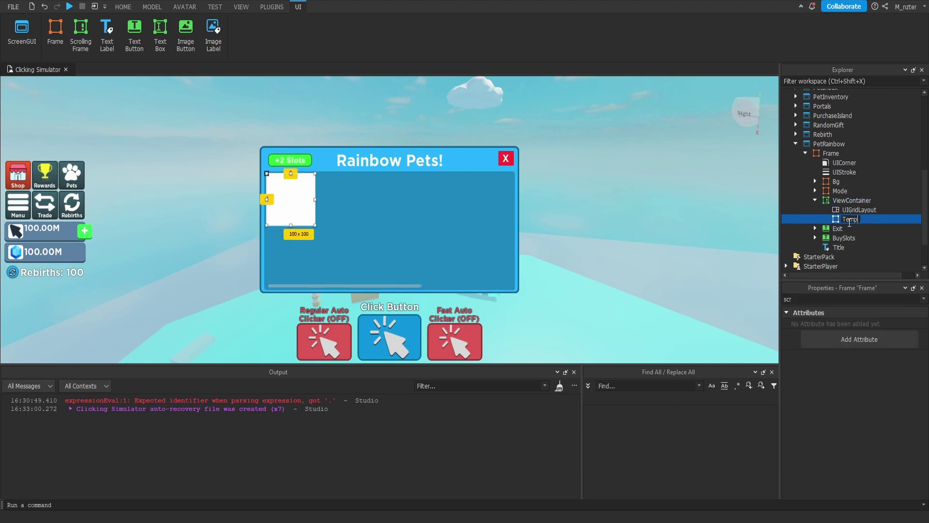
{"action": "key", "text": "Return"}
Set the CellSize of the UIGridLayout in ViewContainer to {0.15, 0},{0.975, 0}.
{"action": "left_click", "coordinate": [851, 211]}
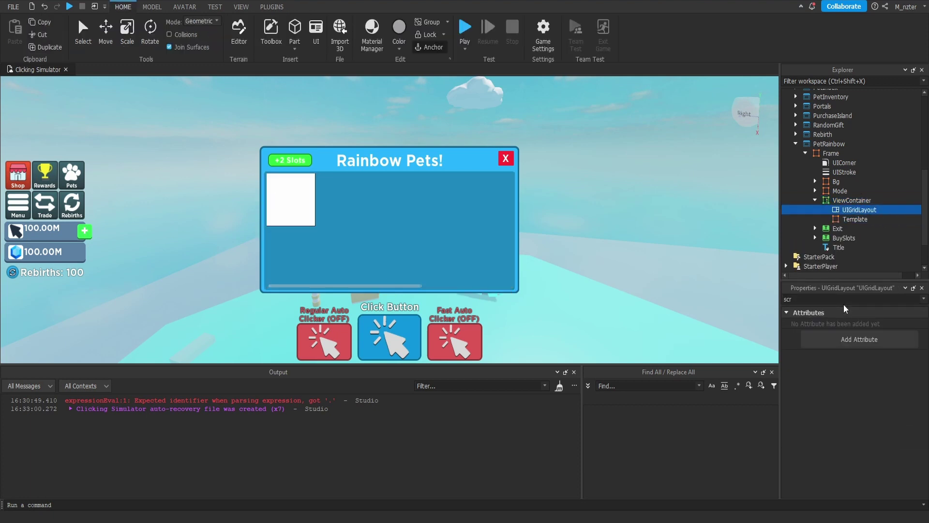
{"action": "double_click", "coordinate": [840, 300]}
{"action": "key", "text": "BackSpace"}
{"action": "left_click", "coordinate": [872, 333]}
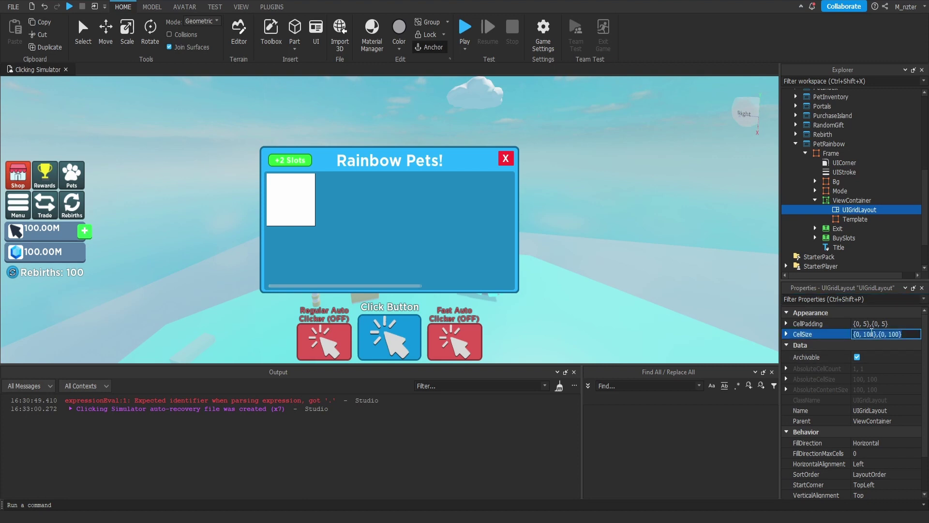
{"action": "type", "text": ".15, 0}"}
{"action": "type", "text": ",{0"}
{"action": "type", "text": ".975, 0"}
{"action": "key", "text": "Return"}
Duplicate Template to preview the spacing, and set the UIGridLayout's CellPadding to {0.01, 0},{0, 0}.
{"action": "left_click", "coordinate": [855, 219]}
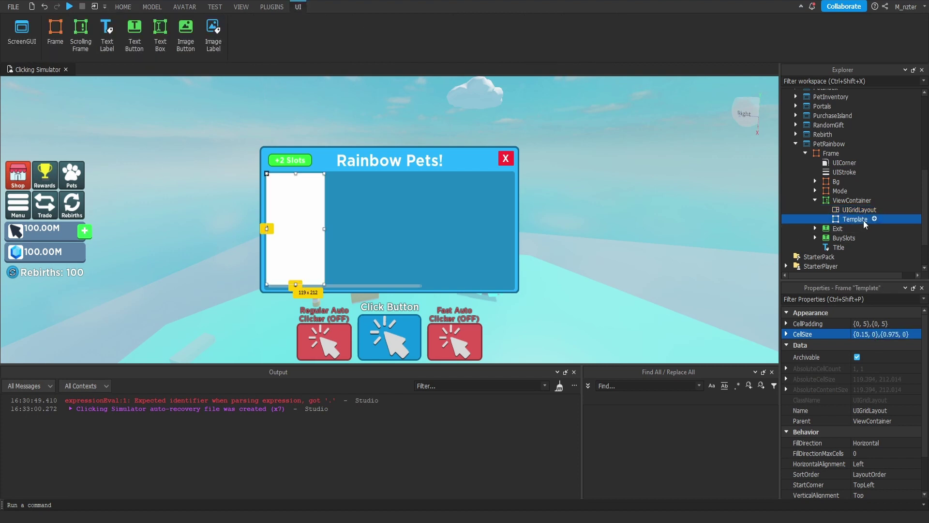
{"action": "key", "text": "ctrl+d"}
{"action": "left_click", "coordinate": [860, 210]}
{"action": "left_click", "coordinate": [886, 324]}
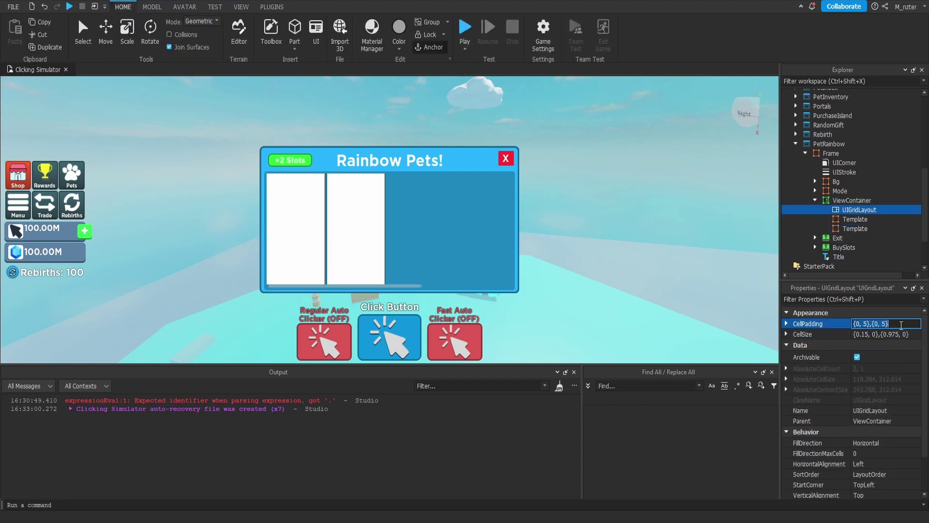
{"action": "type", "text": ".01,0,0,0"}
{"action": "key", "text": "Return"}
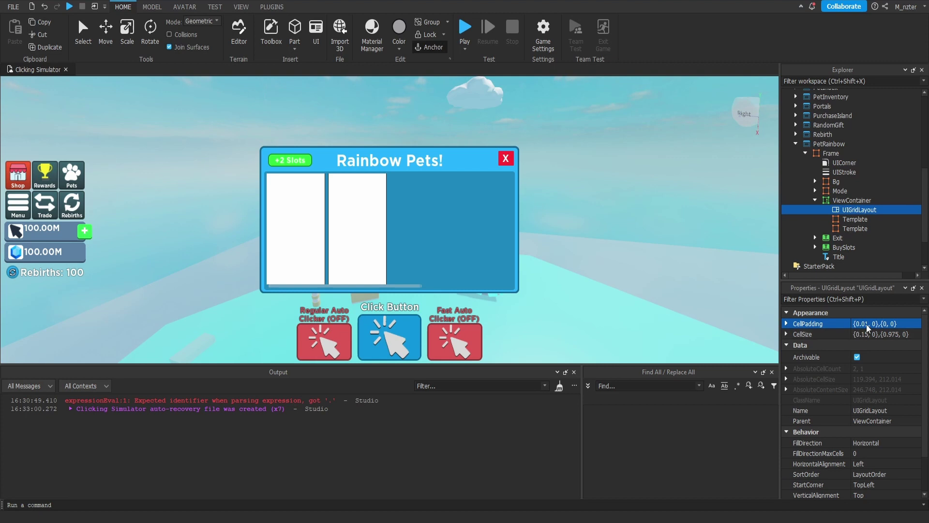
{"action": "left_click", "coordinate": [867, 324]}
{"action": "left_click", "coordinate": [885, 323]}
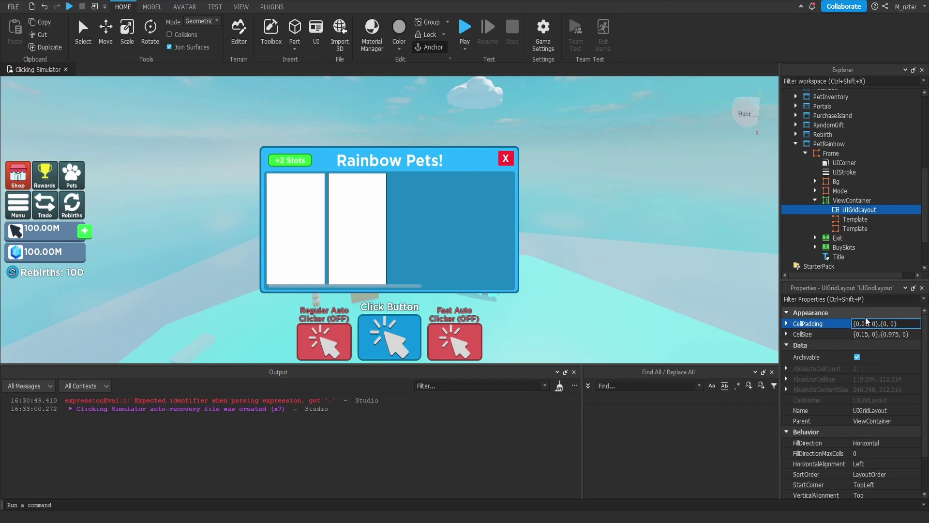
Delete the duplicate Template and set the remaining one's BackgroundColor3 to the header blue [36, 168, 238], sampled from the screen.
{"action": "left_click", "coordinate": [855, 228]}
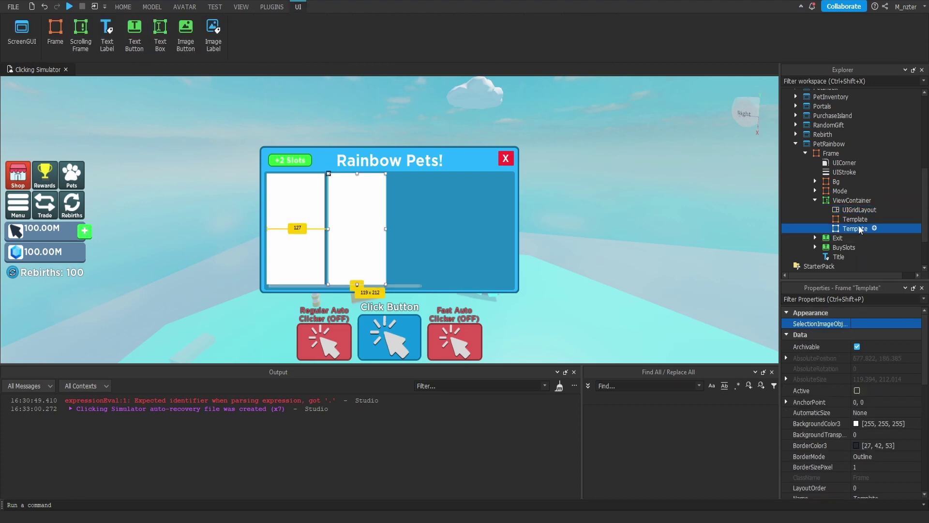
{"action": "key", "text": "Delete"}
{"action": "left_click", "coordinate": [853, 220]}
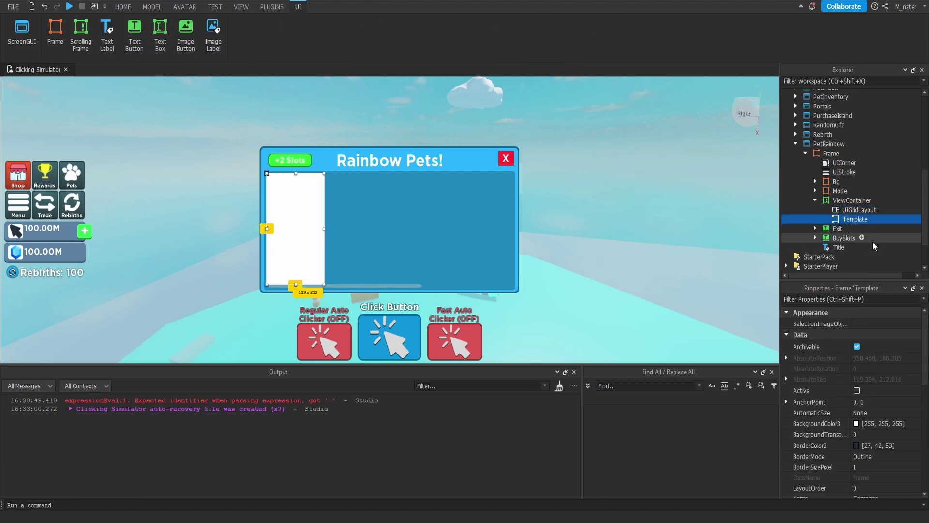
{"action": "left_click", "coordinate": [867, 299]}
{"action": "type", "text": "ba"}
{"action": "left_click", "coordinate": [860, 324]}
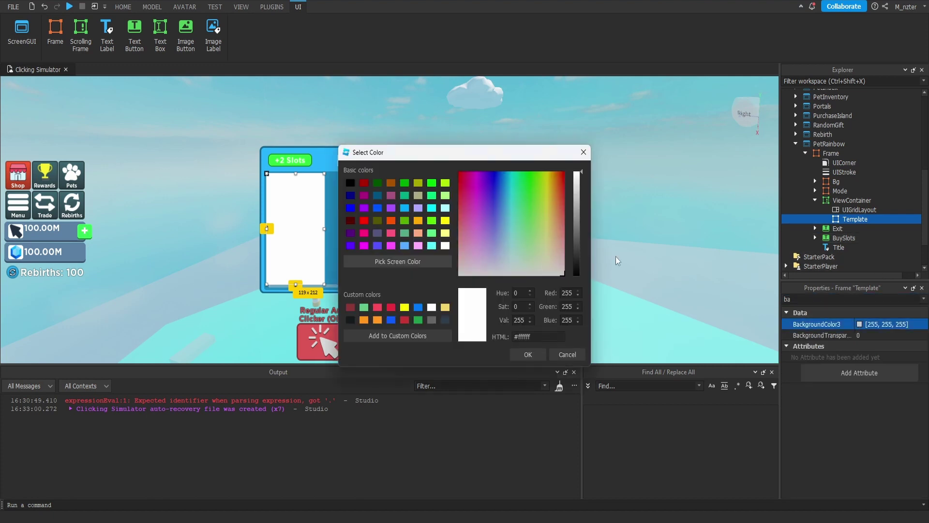
{"action": "left_click", "coordinate": [373, 263]}
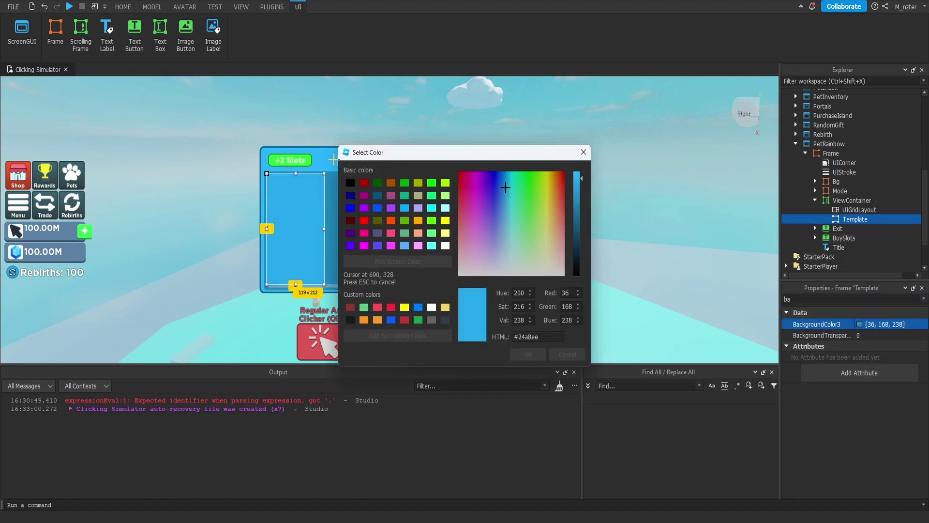
{"action": "left_click", "coordinate": [334, 159]}
{"action": "left_click", "coordinate": [526, 355]}
Add a UICorner inside Template and set its CornerRadius to 0.1, 0.
{"action": "left_click", "coordinate": [871, 221]}
{"action": "type", "text": "uic"}
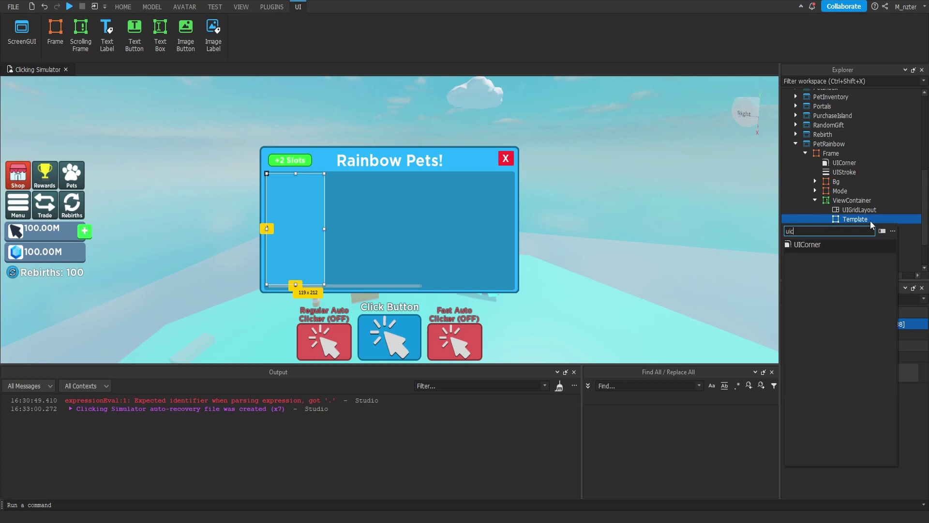
{"action": "key", "text": "Return"}
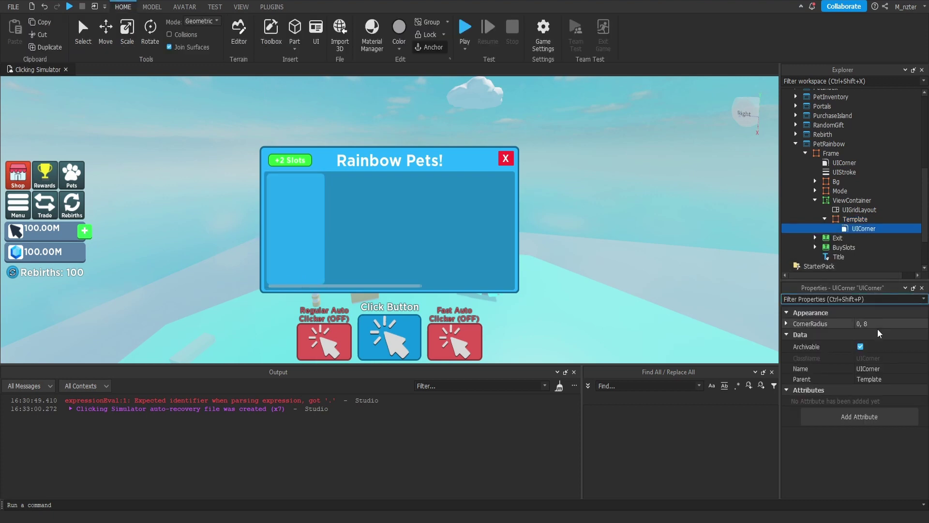
{"action": "left_click", "coordinate": [883, 324]}
{"action": "type", "text": "0.1"}
{"action": "key", "text": "Return"}
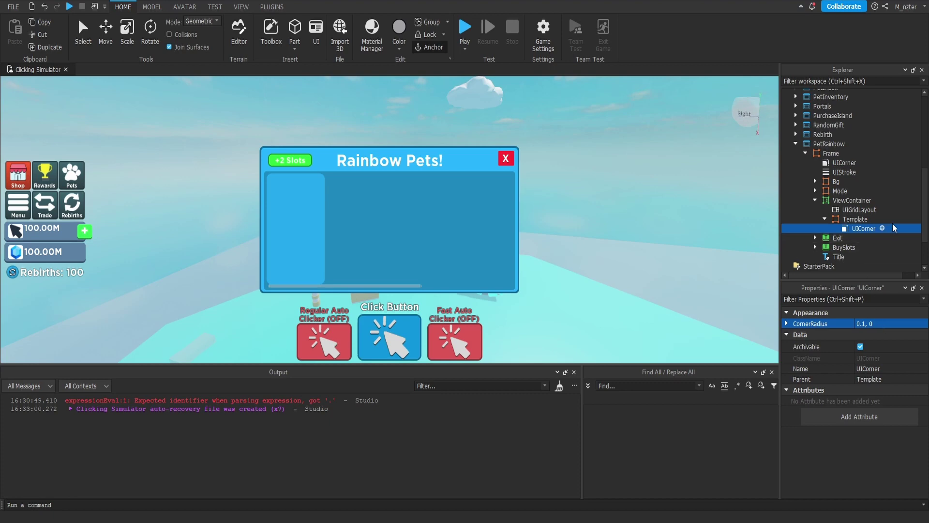
Add a UIStroke inside Template with white Color [255, 255, 255] and Thickness 1.5.
{"action": "left_click", "coordinate": [878, 219]}
{"action": "type", "text": "uistr"}
{"action": "key", "text": "Return"}
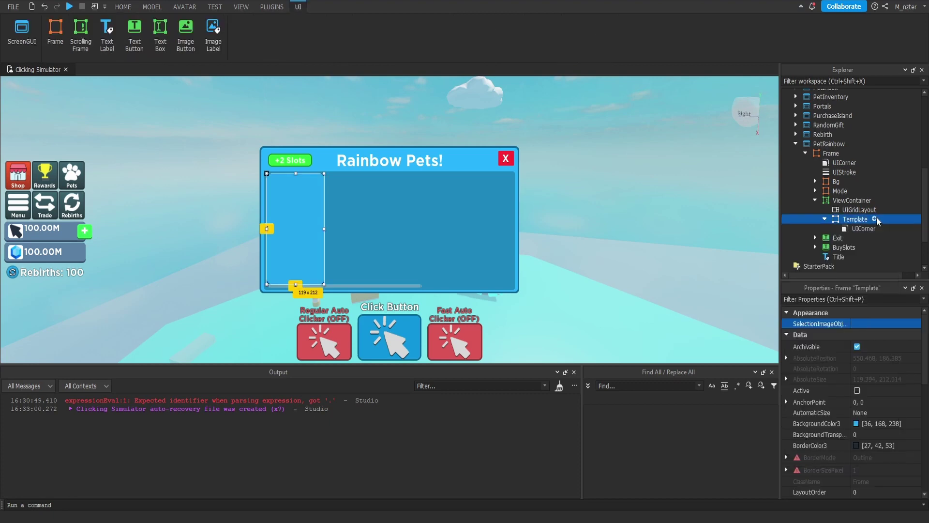
{"action": "left_click", "coordinate": [890, 237]}
{"action": "left_click", "coordinate": [860, 335]}
{"action": "left_click_drag", "start_coordinate": [578, 192], "coordinate": [580, 117]}
{"action": "left_click", "coordinate": [529, 354]}
{"action": "left_click", "coordinate": [872, 356]}
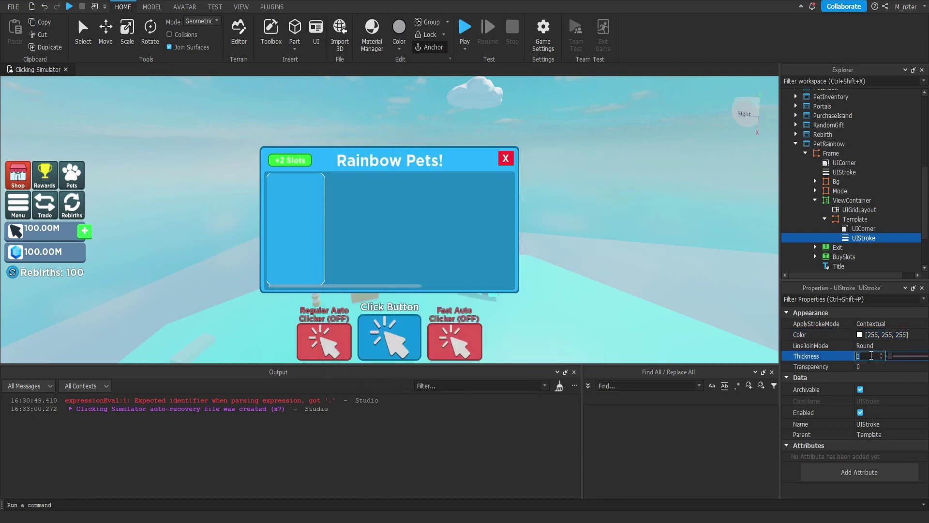
{"action": "type", "text": "1.5"}
{"action": "key", "text": "Return"}
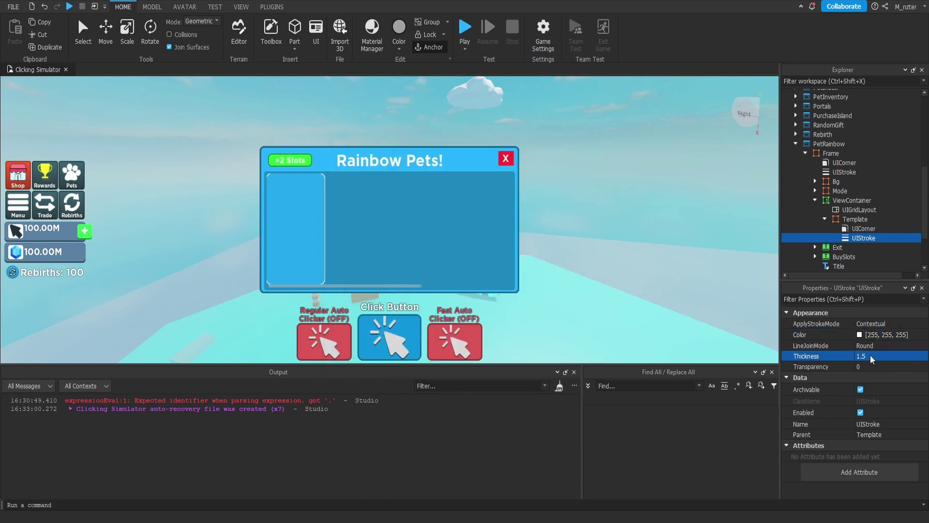
Add a ViewportFrame inside Template and select it.
{"action": "left_click", "coordinate": [874, 219]}
{"action": "type", "text": "view"}
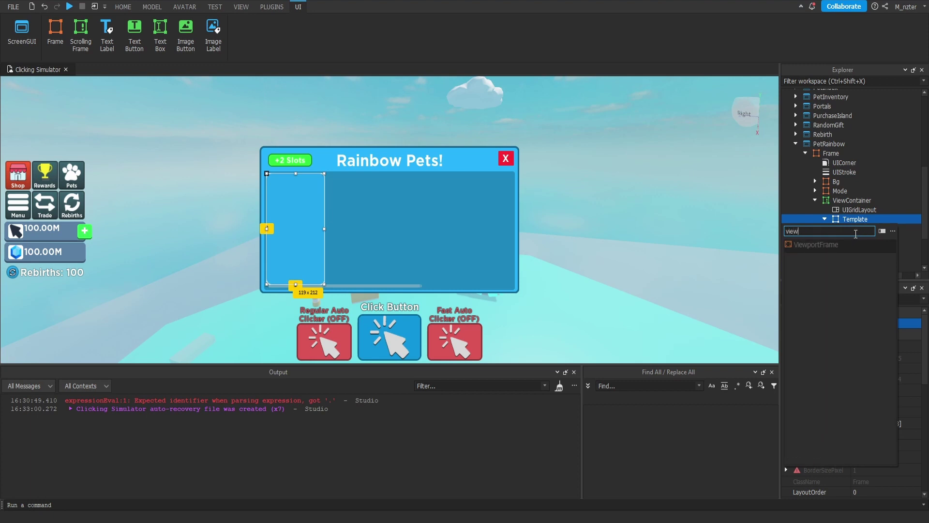
{"action": "key", "text": "Return"}
{"action": "left_click", "coordinate": [871, 247]}
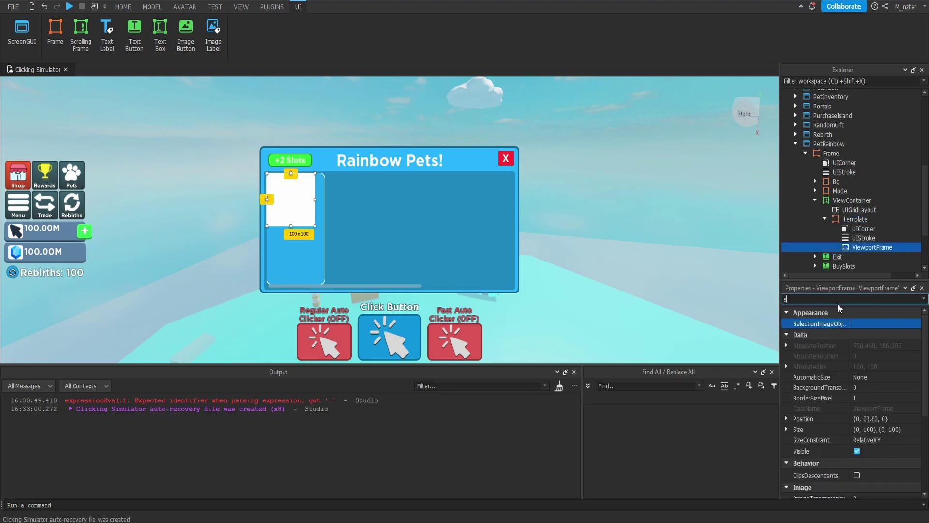
Set the ViewportFrame's Size to 0.1, 0, 0.1, 0.
{"action": "left_click", "coordinate": [837, 299]}
{"action": "type", "text": "size"}
{"action": "left_click", "coordinate": [903, 355]}
{"action": "key", "text": "ctrl+a"}
{"action": "type", "text": "0.1,0,0.1,0"}
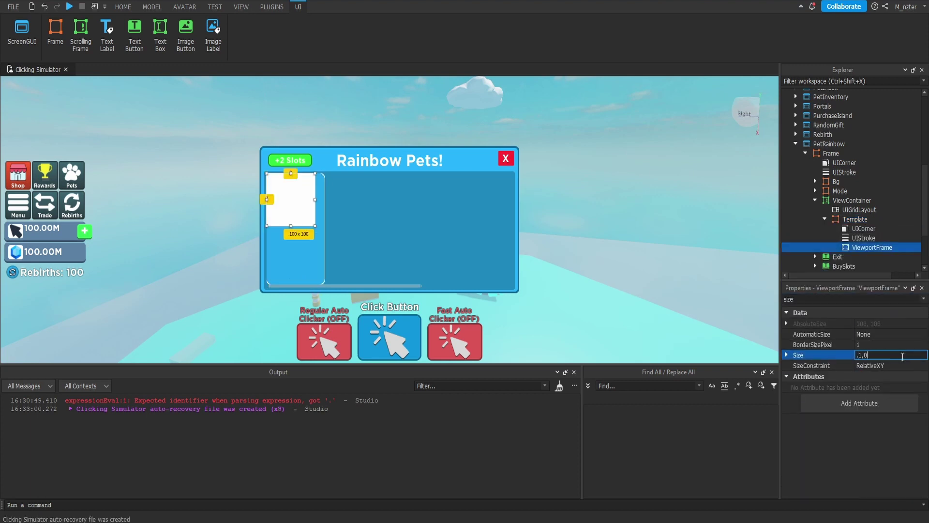
{"action": "key", "text": "Return"}
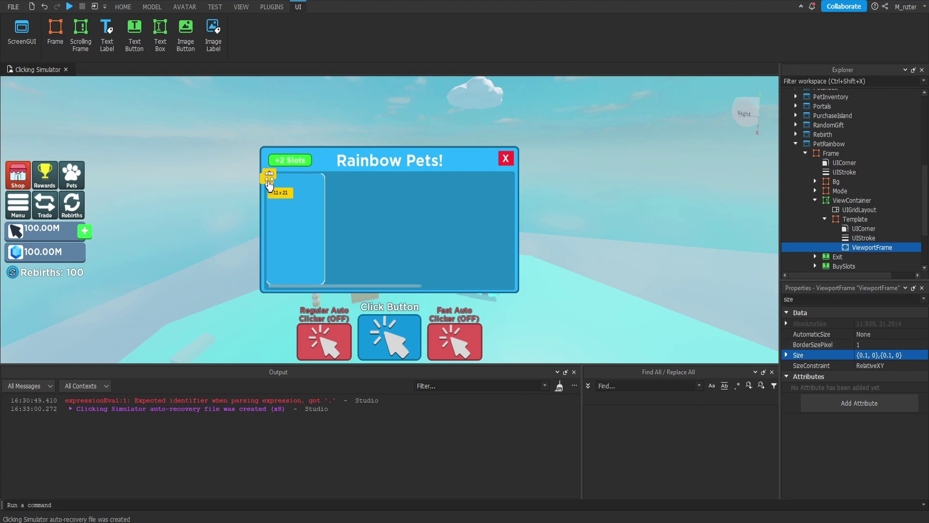
Enlarge and reposition the ViewportFrame to fill the upper part of the Template card, about 105 x 95 pixels.
{"action": "left_click_drag", "start_coordinate": [278, 186], "coordinate": [319, 234]}
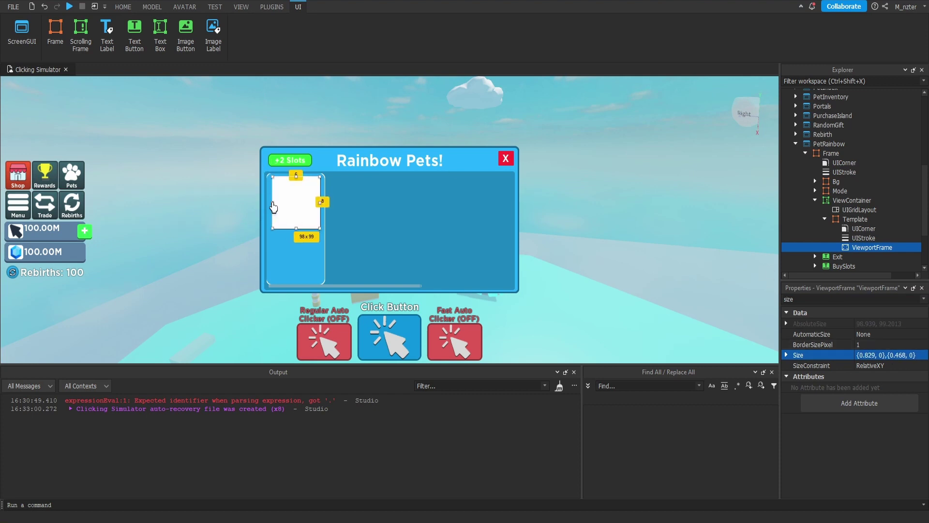
{"action": "left_click_drag", "start_coordinate": [273, 204], "coordinate": [269, 205]}
{"action": "left_click_drag", "start_coordinate": [294, 228], "coordinate": [295, 227]}
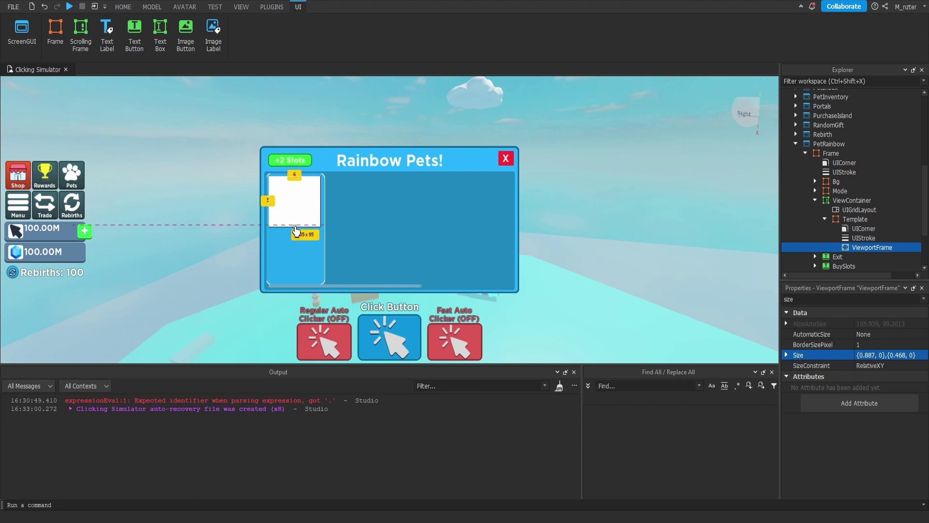
Set the ViewportFrame's AnchorPoint to 0.5, 0 and its horizontal Position scale to 0.5.
{"action": "left_click", "coordinate": [838, 297]}
{"action": "type", "text": "po"}
{"action": "left_click", "coordinate": [865, 334]}
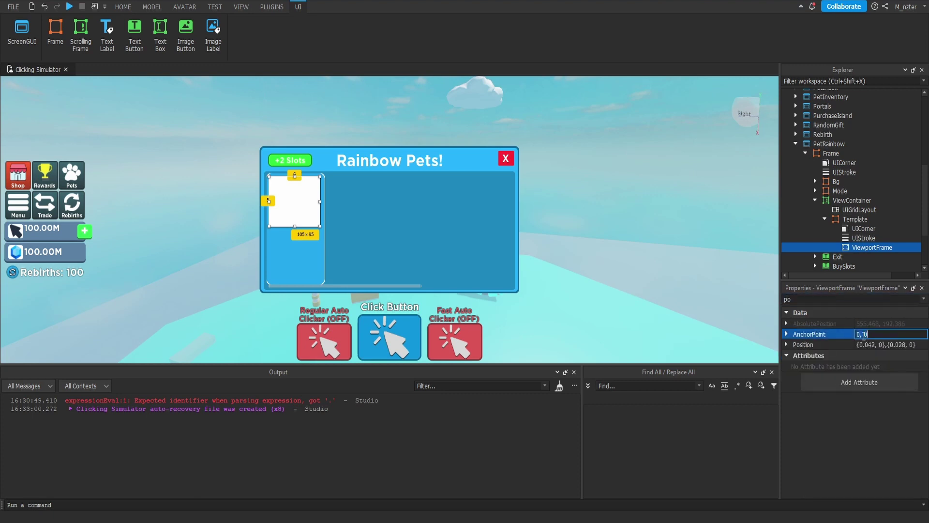
{"action": "type", "text": "0.5, 0"}
{"action": "key", "text": "Return"}
{"action": "double_click", "coordinate": [866, 344]}
{"action": "type", "text": "0.5"}
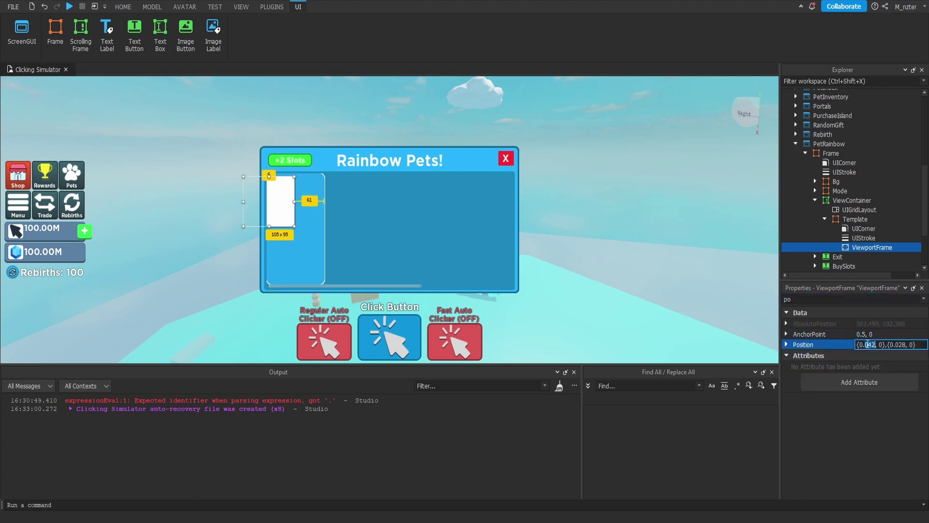
{"action": "key", "text": "Return"}
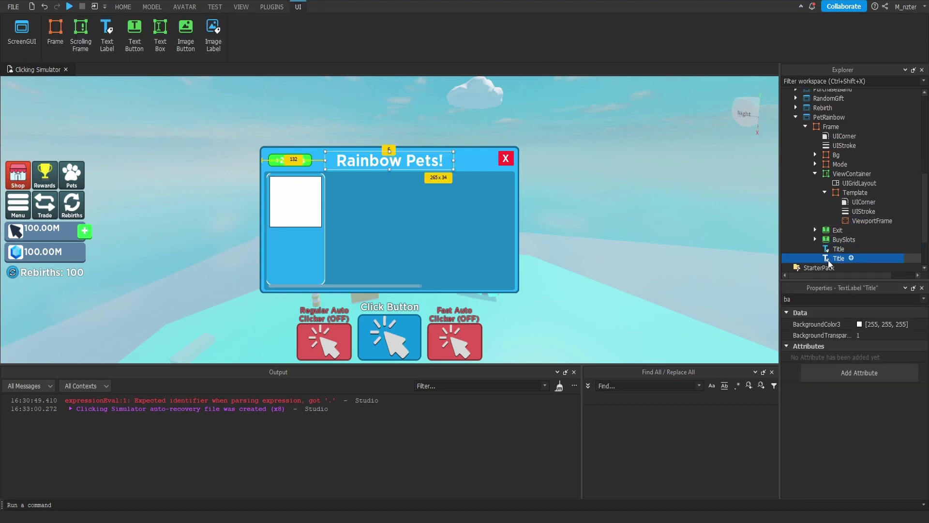
Move the duplicated Title label into Template and rename it Ready.
{"action": "left_click_drag", "start_coordinate": [829, 264], "coordinate": [855, 193]}
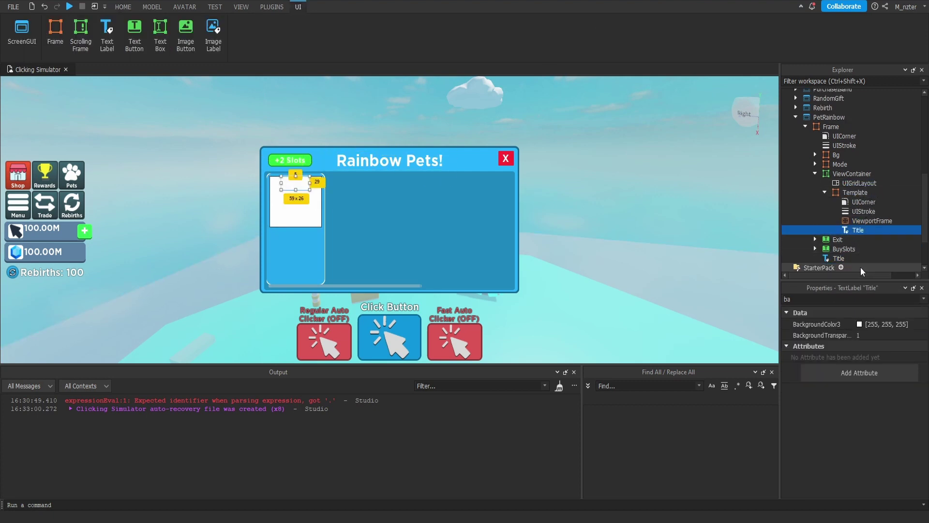
{"action": "double_click", "coordinate": [857, 232]}
{"action": "type", "text": "Ready"}
{"action": "key", "text": "Return"}
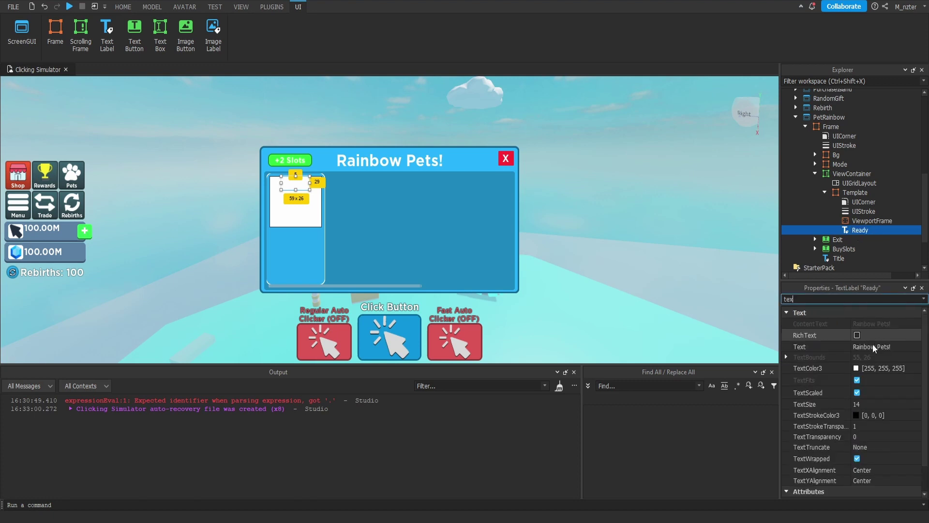
Set the Ready label's Text to "Will be ready in...".
{"action": "left_click", "coordinate": [871, 346]}
{"action": "type", "text": "Will b"}
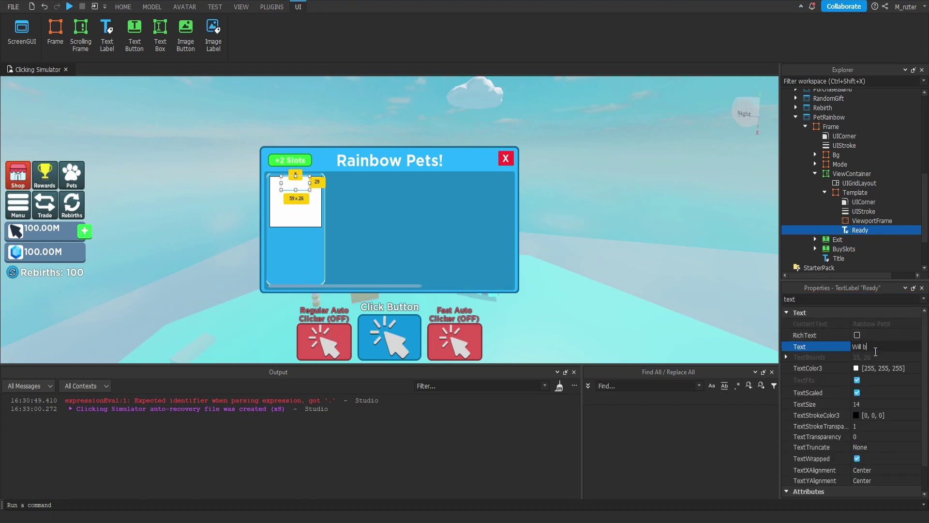
{"action": "type", "text": "e ready in..."}
{"action": "key", "text": "Return"}
Set the Ready label's Size to 0.9, 0, 0.1, 0 and its vertical Position scale to 0.5.
{"action": "left_click", "coordinate": [850, 300]}
{"action": "type", "text": "size"}
{"action": "left_click", "coordinate": [887, 354]}
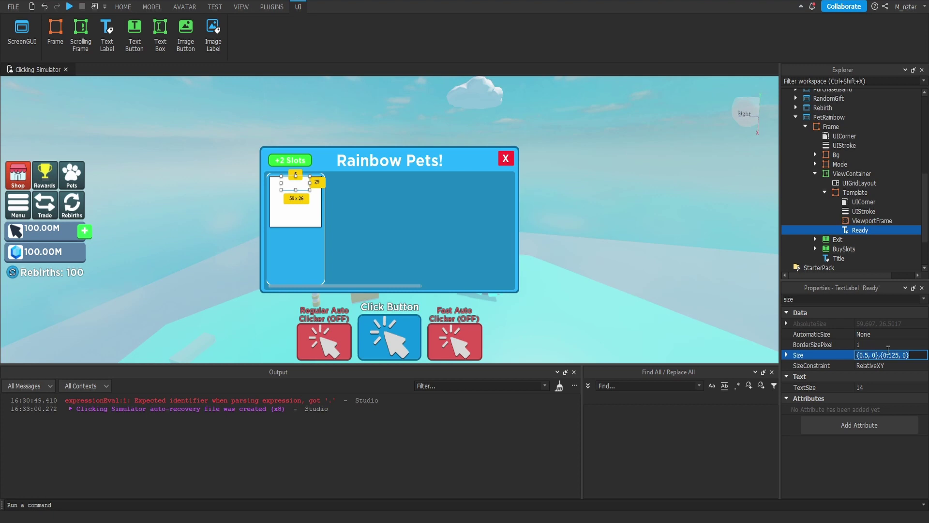
{"action": "type", "text": "..9,0,.1,0"}
{"action": "key", "text": "Return"}
{"action": "double_click", "coordinate": [858, 299]}
{"action": "type", "text": "po"}
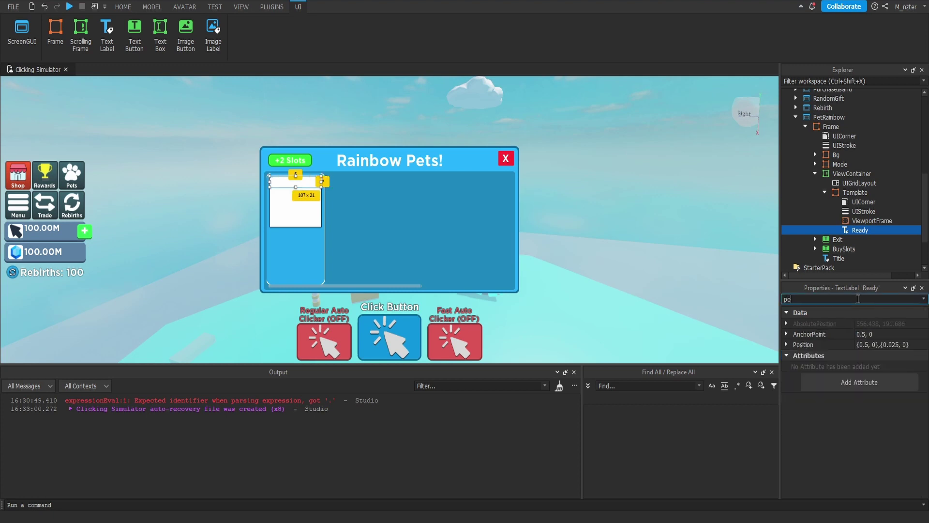
{"action": "left_click", "coordinate": [889, 345]}
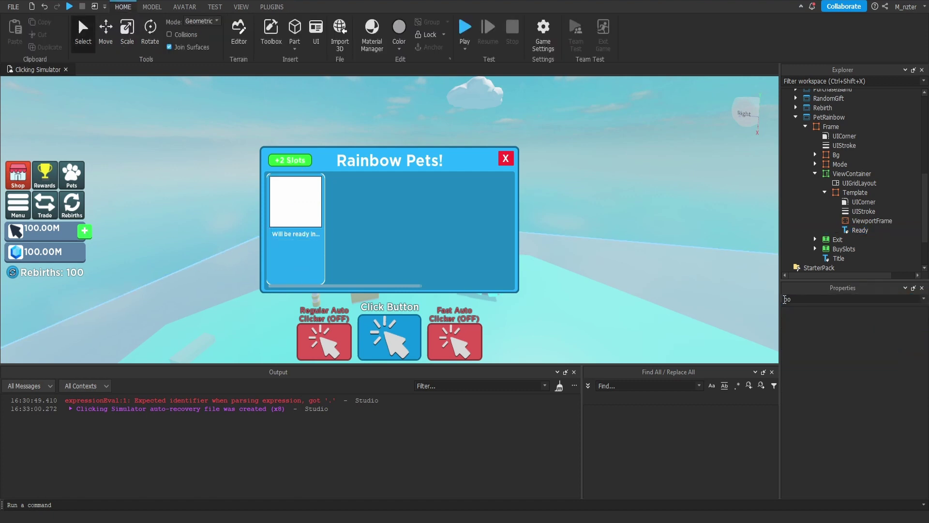
Duplicate the Ready label inside Template and rename the copy Time.
{"action": "left_click", "coordinate": [861, 234]}
{"action": "key", "text": "ctrl+d"}
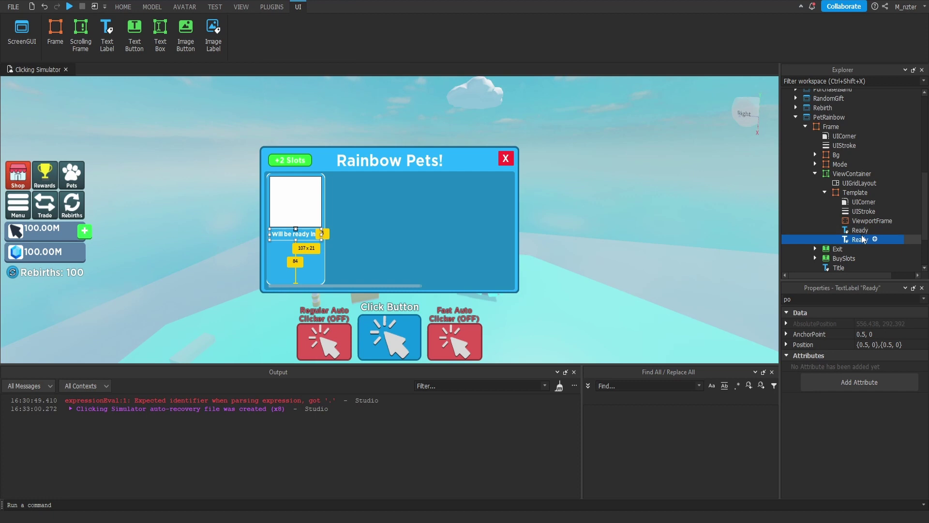
{"action": "double_click", "coordinate": [867, 237]}
{"action": "type", "text": "Time"}
{"action": "key", "text": "Return"}
Set the Time label's vertical Position scale to 0.6 and its Text to "1d, 23h, 59m".
{"action": "left_click", "coordinate": [891, 345]}
{"action": "key", "text": "BackSpace"}
{"action": "type", "text": "6"}
{"action": "key", "text": "Return"}
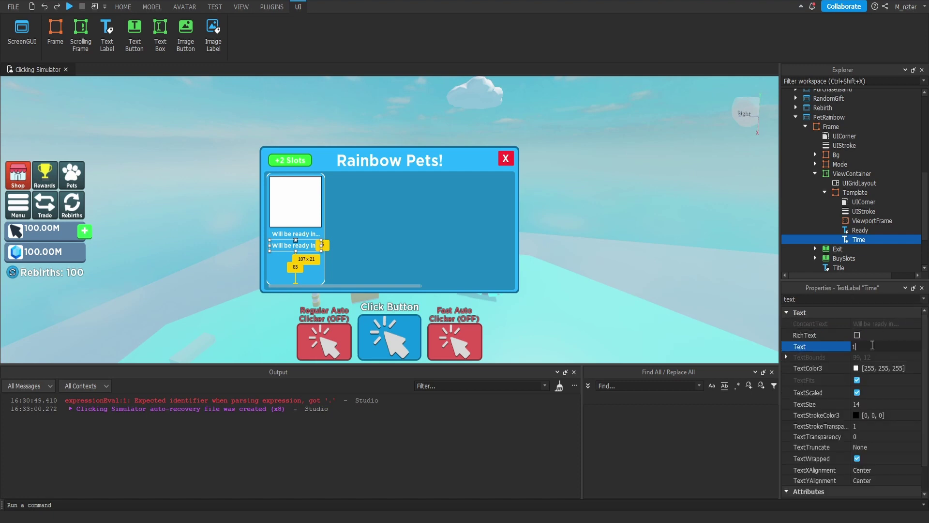
{"action": "type", "text": "1d, 23h, 59m"}
{"action": "key", "text": "Return"}
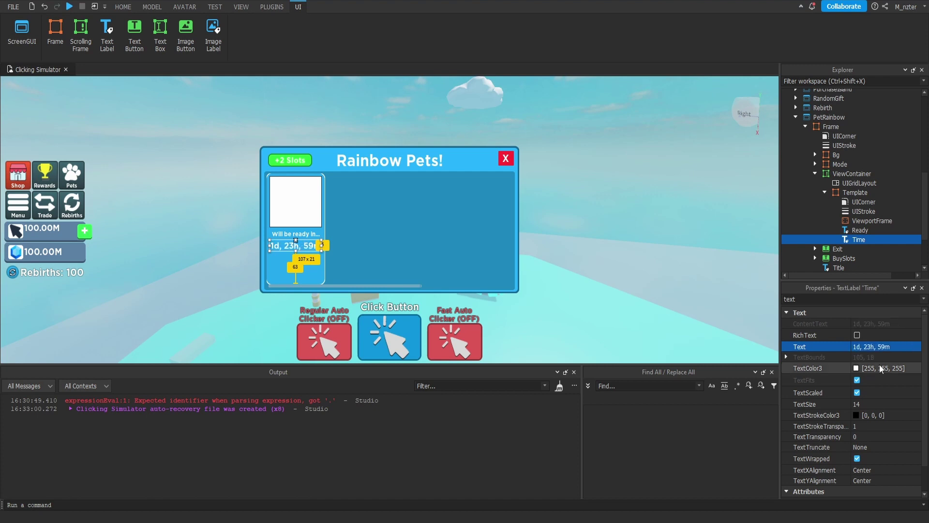
Set the Time label's TextColor3 to magenta [247, 26, 255].
{"action": "left_click", "coordinate": [881, 369]}
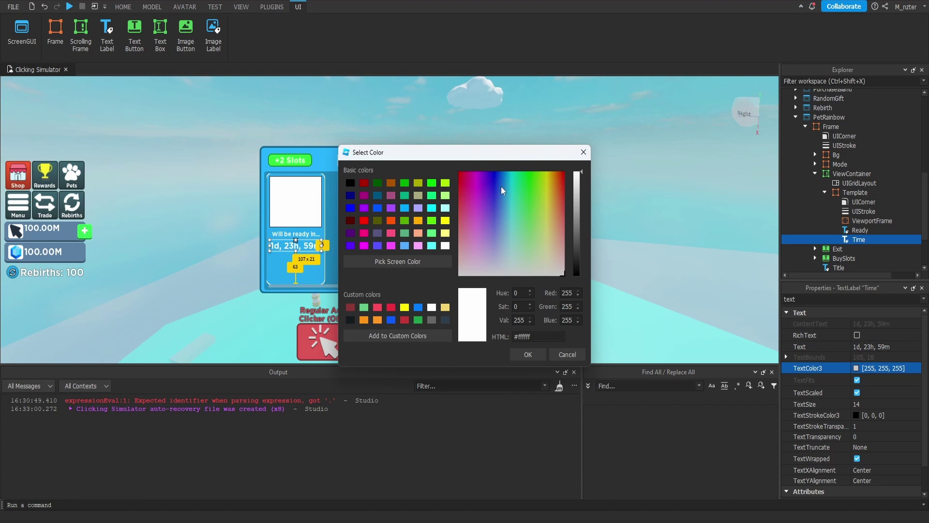
{"action": "left_click_drag", "start_coordinate": [501, 187], "coordinate": [477, 182]}
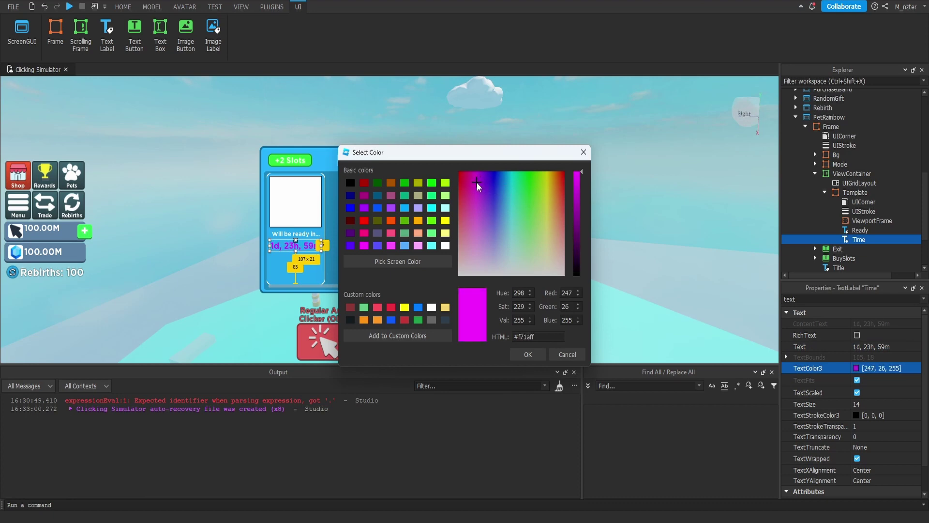
{"action": "left_click", "coordinate": [538, 352]}
Duplicate the Time label and rename the copy Unlock.
{"action": "key", "text": "ctrl+d"}
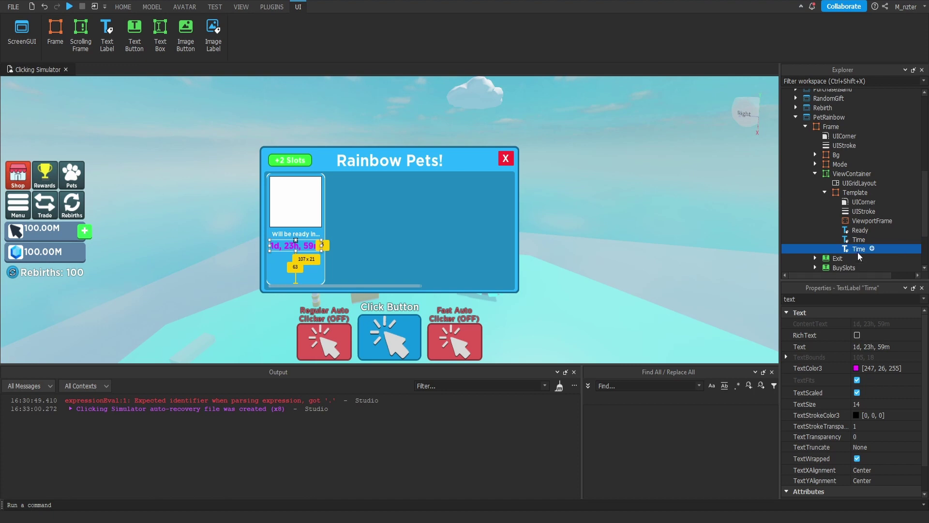
{"action": "type", "text": "Unlock"}
{"action": "key", "text": "Return"}
Set the Unlock label's Text to "^ Unlock Now ^".
{"action": "left_click", "coordinate": [870, 345]}
{"action": "type", "text": "^"}
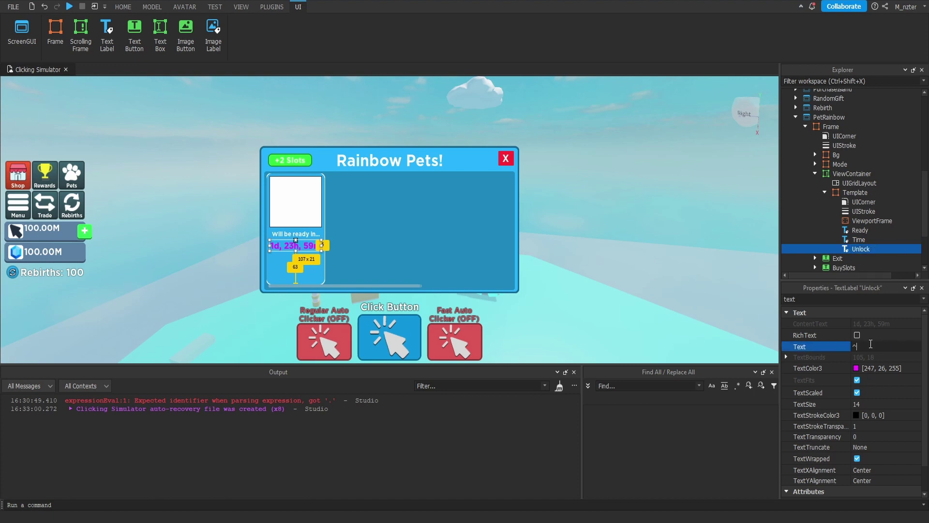
{"action": "type", "text": " Unlock Now ^"}
{"action": "key", "text": "Return"}
Set the Unlock label's vertical Position scale to 0.9.
{"action": "key", "text": "ctrl+shift+p"}
{"action": "type", "text": "po"}
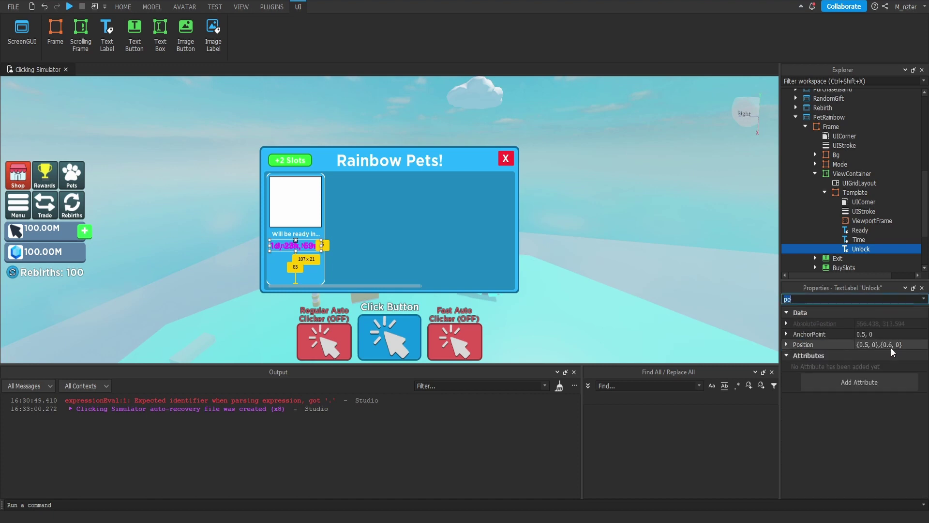
{"action": "double_click", "coordinate": [890, 346]}
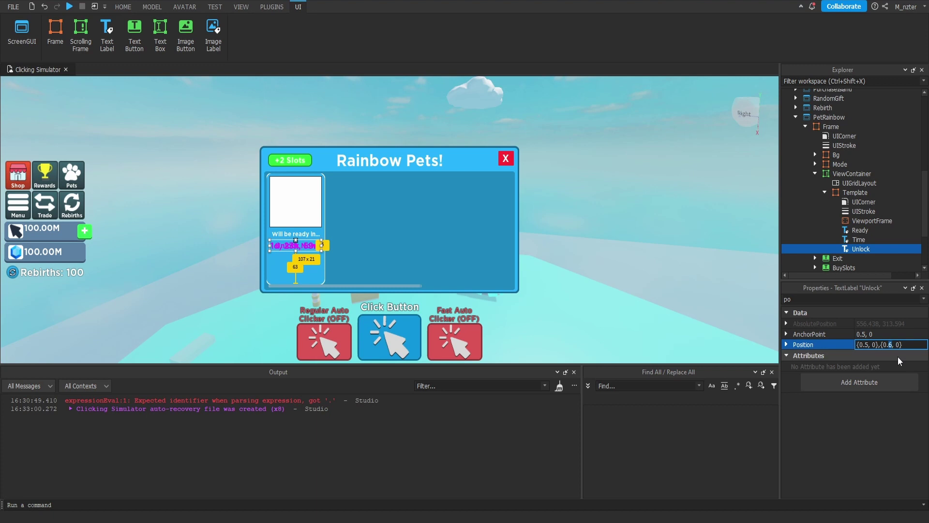
{"action": "type", "text": "9"}
{"action": "key", "text": "Return"}
Set the Unlock label's vertical Size scale to 0.085.
{"action": "key", "text": "ctrl+shift+p"}
{"action": "type", "text": "siz"}
{"action": "double_click", "coordinate": [891, 355]}
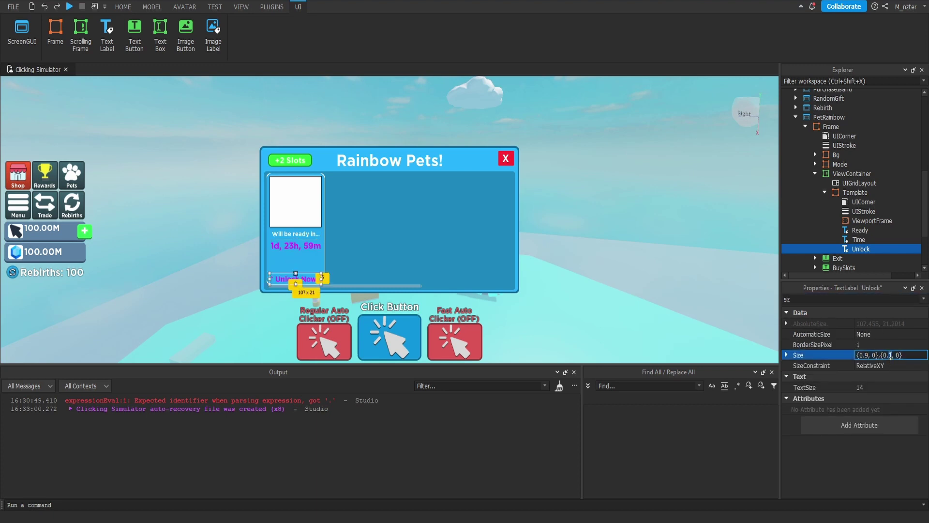
{"action": "type", "text": "0"}
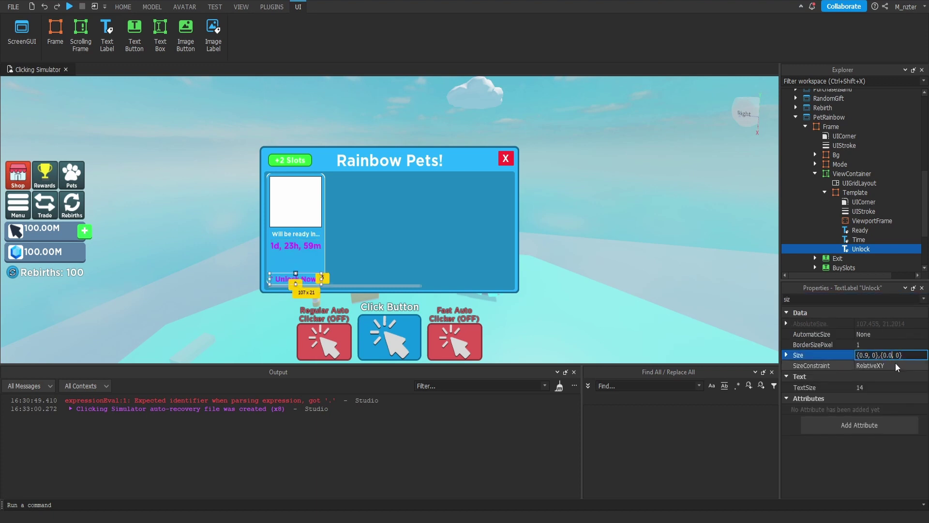
{"action": "type", "text": "85"}
{"action": "key", "text": "Return"}
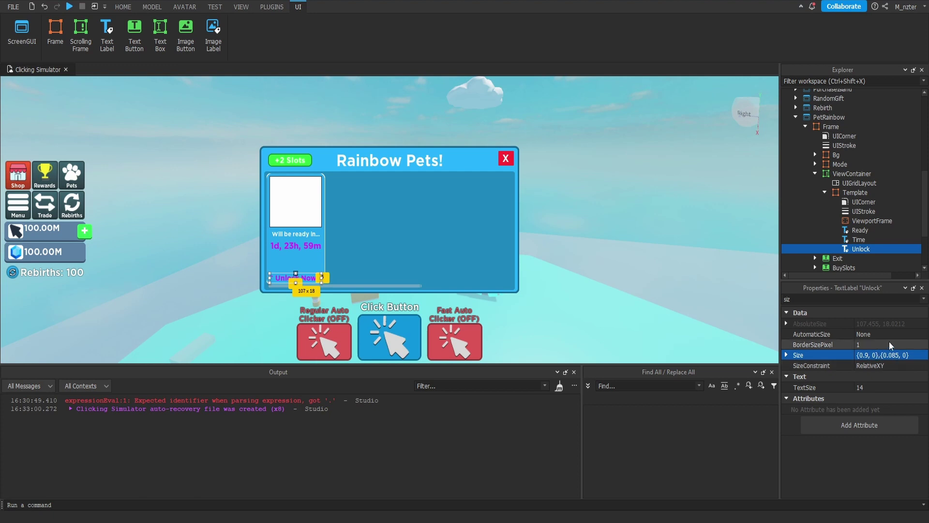
Set the Unlock label's TextColor3 to green [47, 255, 61], sampled from the +2 Slots button on screen.
{"action": "key", "text": "ctrl+shift+p"}
{"action": "type", "text": "col"}
{"action": "left_click", "coordinate": [860, 359]}
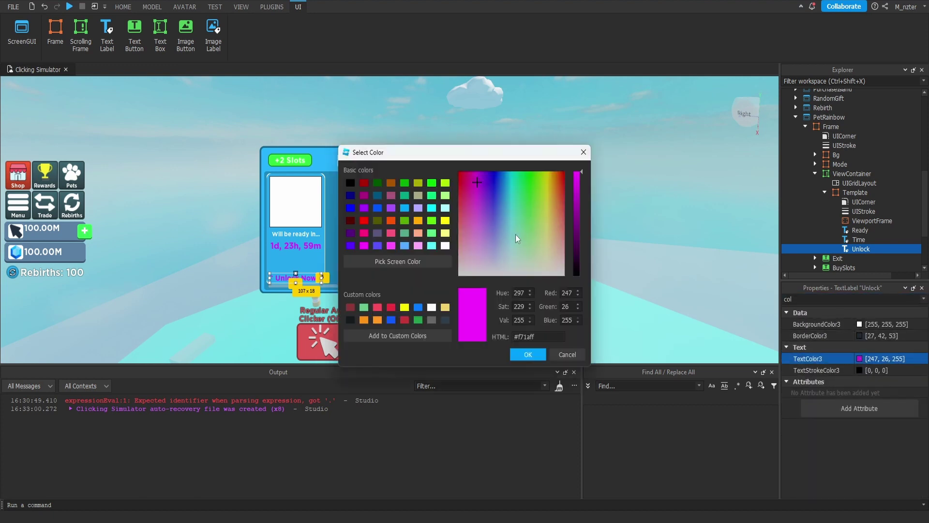
{"action": "left_click", "coordinate": [398, 262]}
{"action": "left_click", "coordinate": [308, 157]}
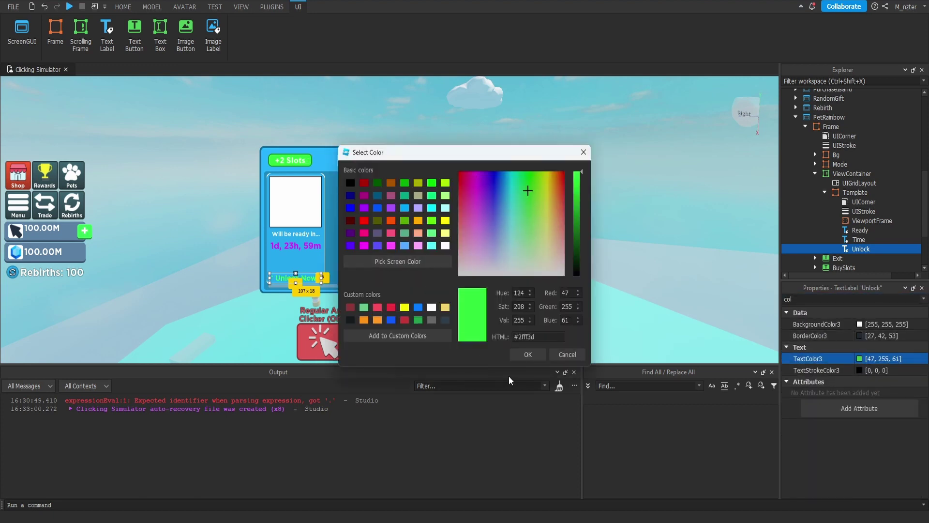
{"action": "left_click", "coordinate": [527, 354]}
Lower the Unlock label's TextStrokeTransparency to give its text a black outline.
{"action": "key", "text": "ctrl+shift+p"}
{"action": "type", "text": "str"}
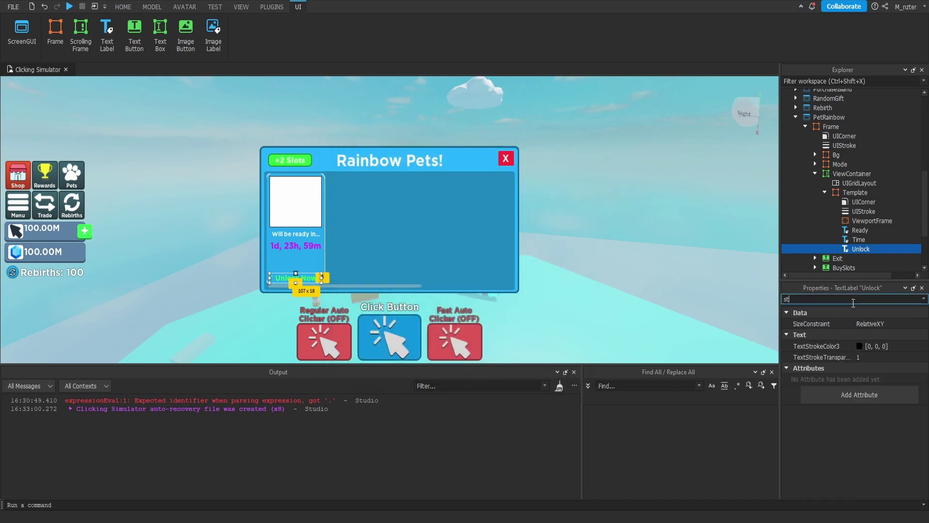
{"action": "left_click", "coordinate": [859, 356]}
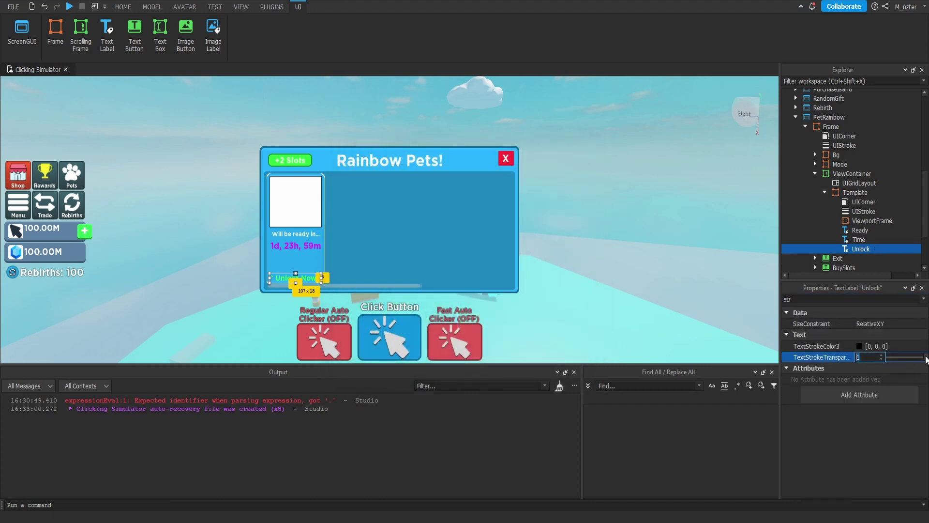
{"action": "left_click_drag", "start_coordinate": [926, 359], "coordinate": [916, 360]}
{"action": "key", "text": "Escape"}
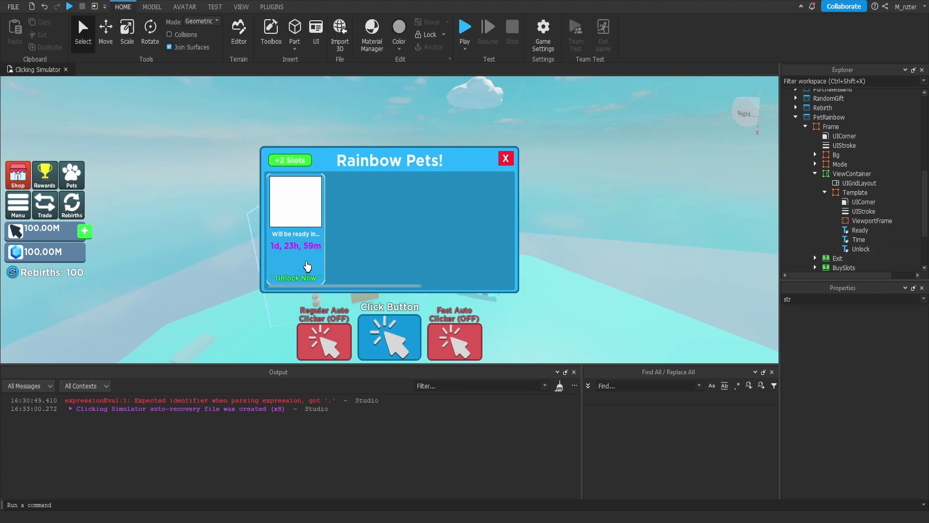
Duplicate the BuySlots button and move the copy into Template.
{"action": "left_click", "coordinate": [833, 193]}
{"action": "scroll", "coordinate": [839, 245], "scroll_direction": "down", "scroll_amount": 1}
{"action": "left_click", "coordinate": [840, 243]}
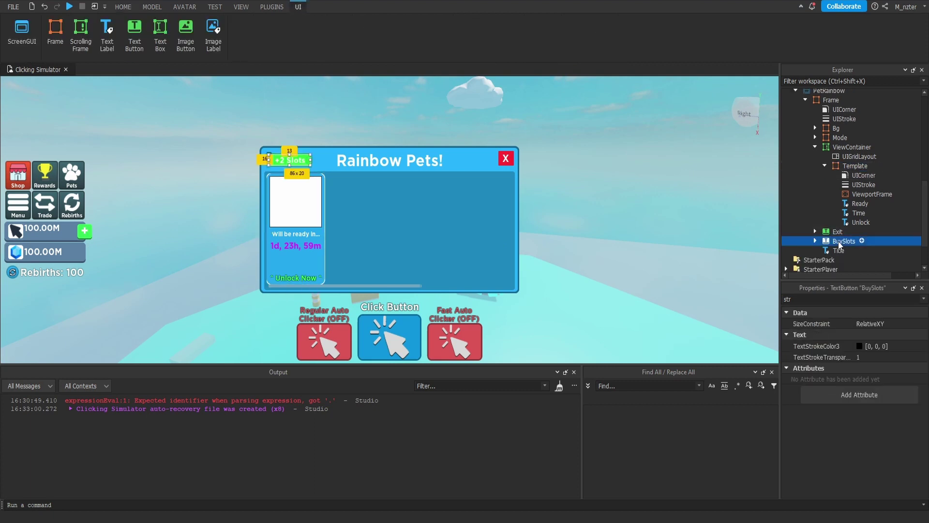
{"action": "key", "text": "ctrl+d"}
{"action": "left_click_drag", "start_coordinate": [842, 233], "coordinate": [867, 173]}
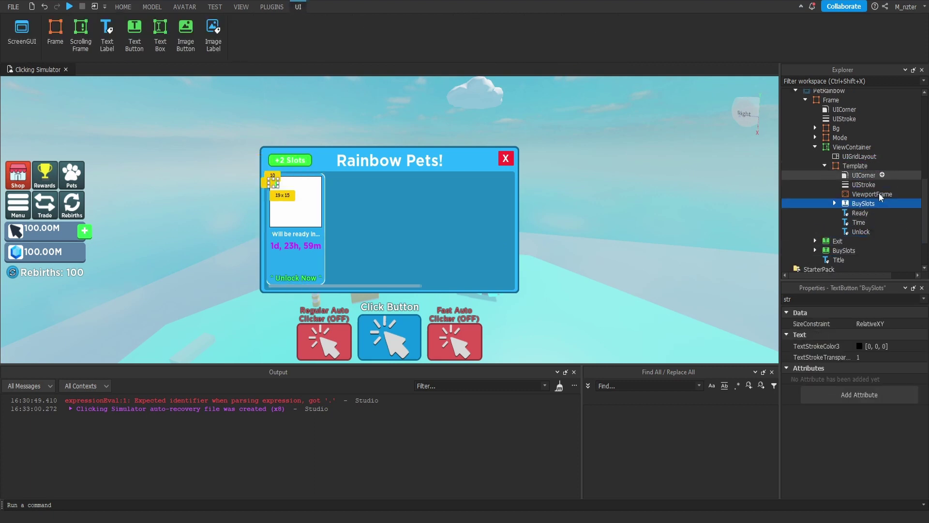
Rename the copied button in Template to Buy and set its Size to 0.9 of the card's width, about 107 x 26 pixels.
{"action": "key", "text": "BackSpace"}
{"action": "key", "text": "BackSpace"}
{"action": "key", "text": "BackSpace"}
{"action": "key", "text": "BackSpace"}
{"action": "key", "text": "BackSpace"}
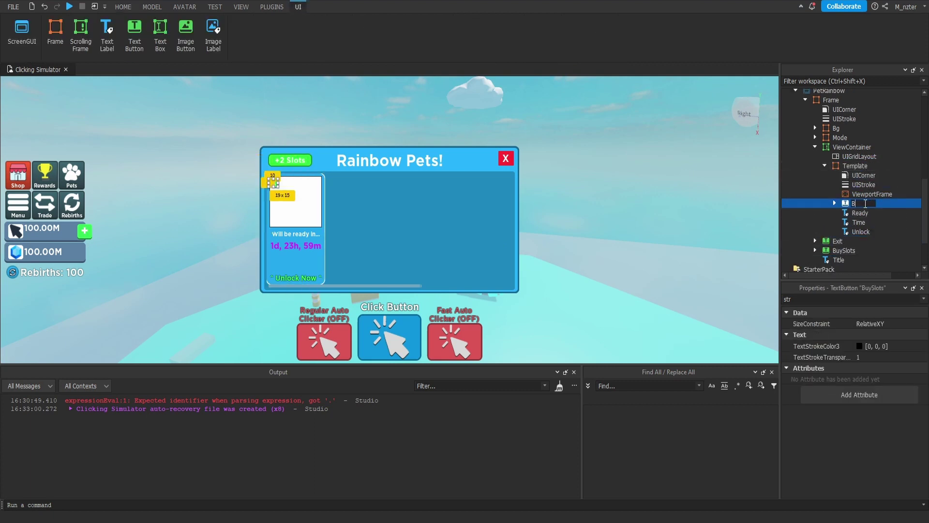
{"action": "key", "text": "Return"}
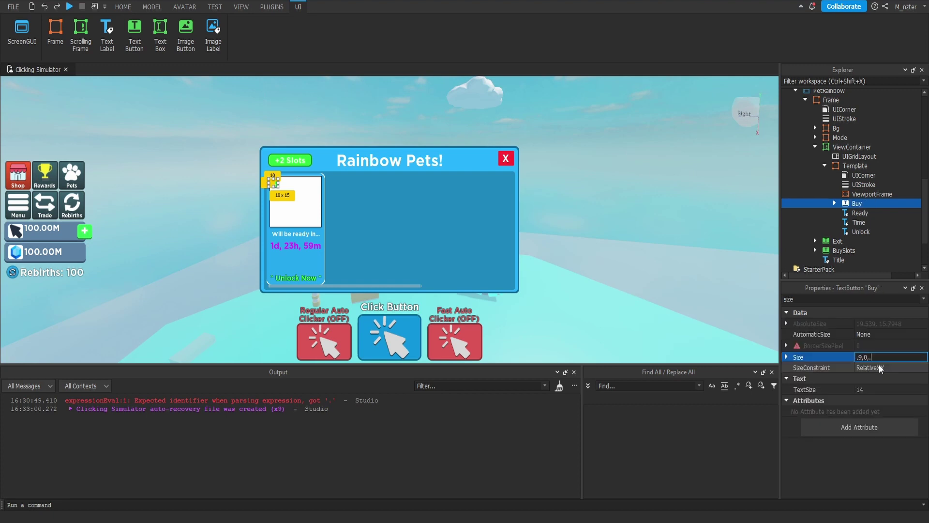
{"action": "key", "text": "Return"}
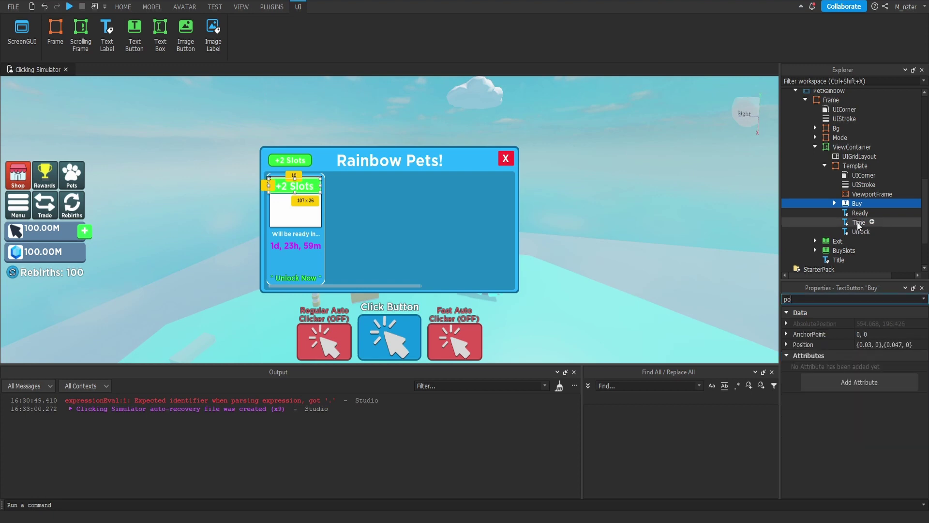
Set the Buy button's Position to {0.03, 0},{0.725, 0}, placing it between the Time and Unlock labels.
{"action": "left_click", "coordinate": [899, 344]}
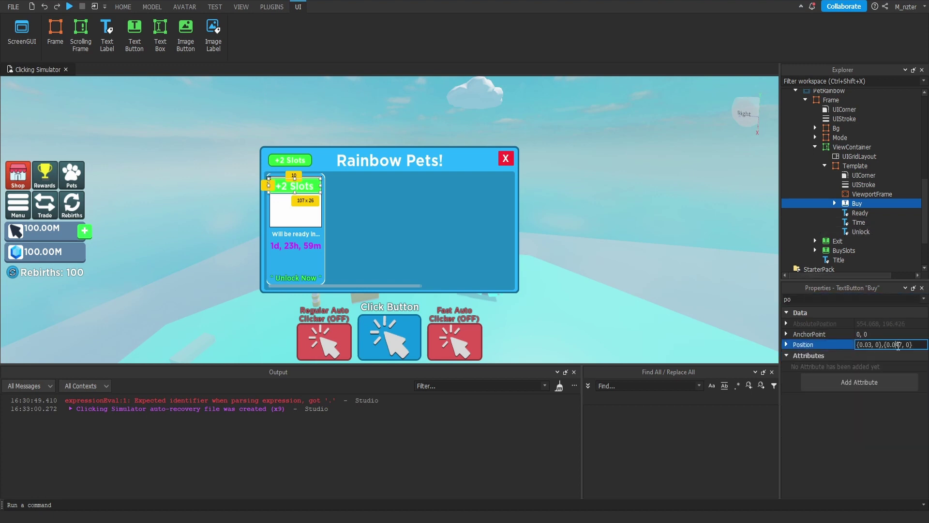
{"action": "key", "text": "BackSpace"}
{"action": "key", "text": "BackSpace"}
{"action": "key", "text": "BackSpace"}
{"action": "type", "text": "735"}
{"action": "key", "text": "Return"}
{"action": "key", "text": "Escape"}
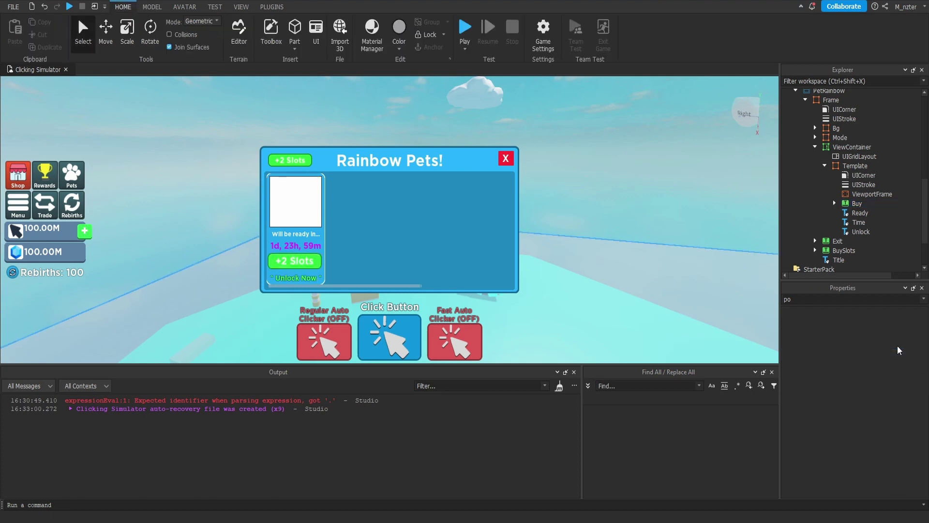
Centre the Buy button horizontally with AnchorPoint 0.5, 0 and a Position X scale of 0.5.
{"action": "left_click", "coordinate": [857, 204]}
{"action": "left_click", "coordinate": [859, 334]}
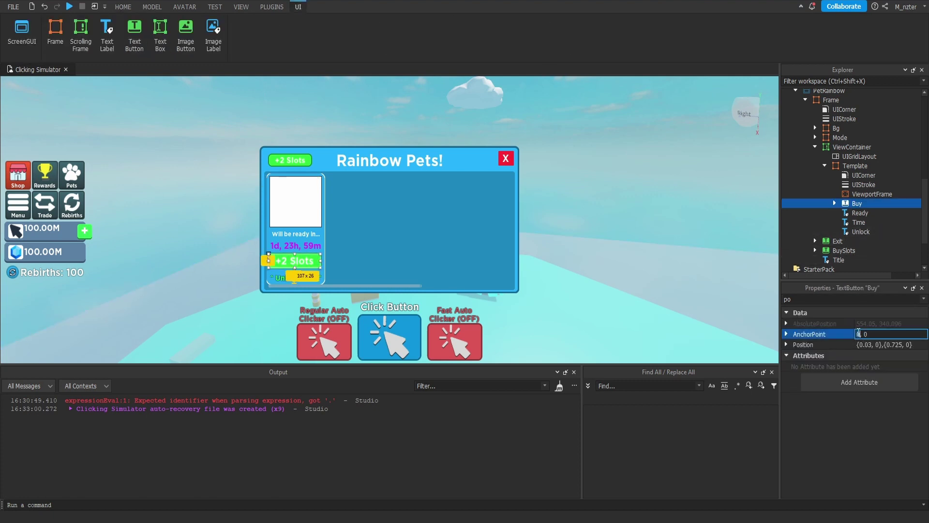
{"action": "type", "text": ".5"}
{"action": "left_click", "coordinate": [869, 344]}
{"action": "key", "text": "BackSpace"}
{"action": "key", "text": "BackSpace"}
{"action": "type", "text": "5"}
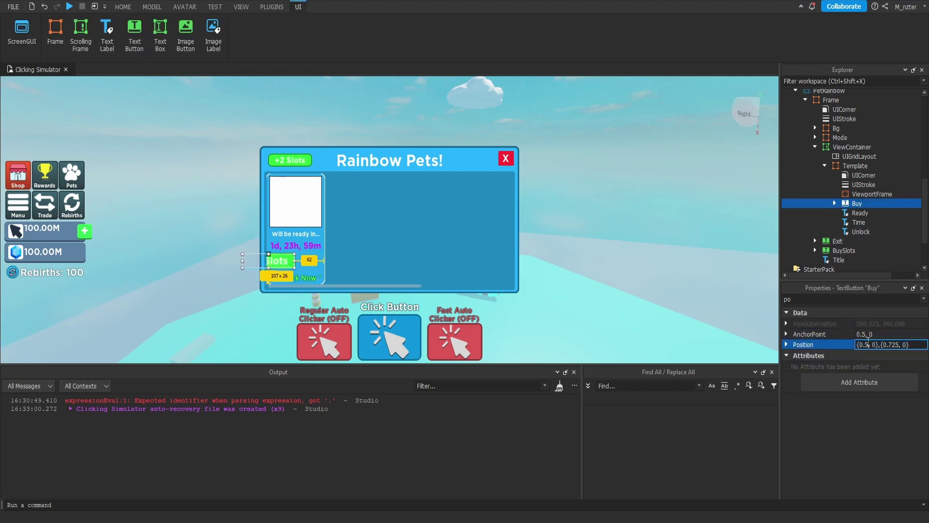
{"action": "key", "text": "Return"}
Set the Text of the Title label inside the Buy button to "799 R$".
{"action": "left_click", "coordinate": [834, 203]}
{"action": "left_click", "coordinate": [867, 232]}
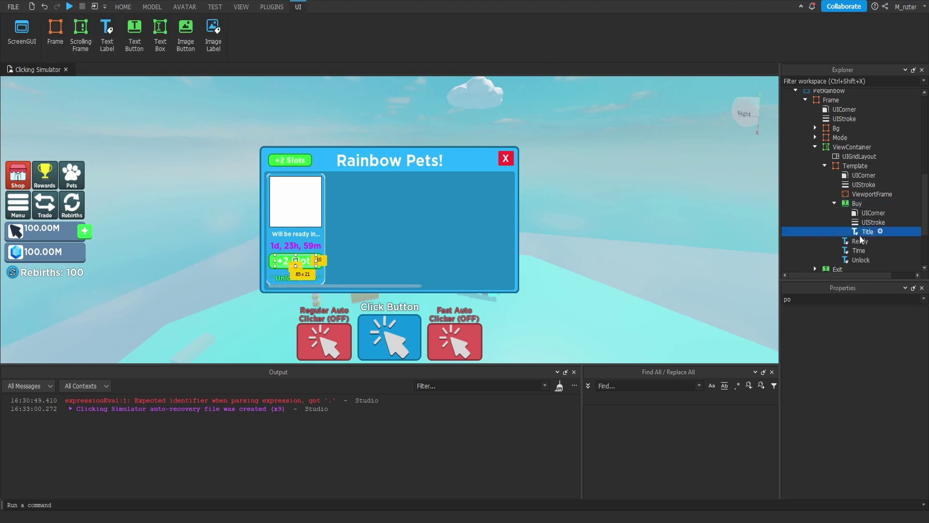
{"action": "left_click", "coordinate": [823, 299]}
{"action": "type", "text": "text"}
{"action": "left_click", "coordinate": [882, 347]}
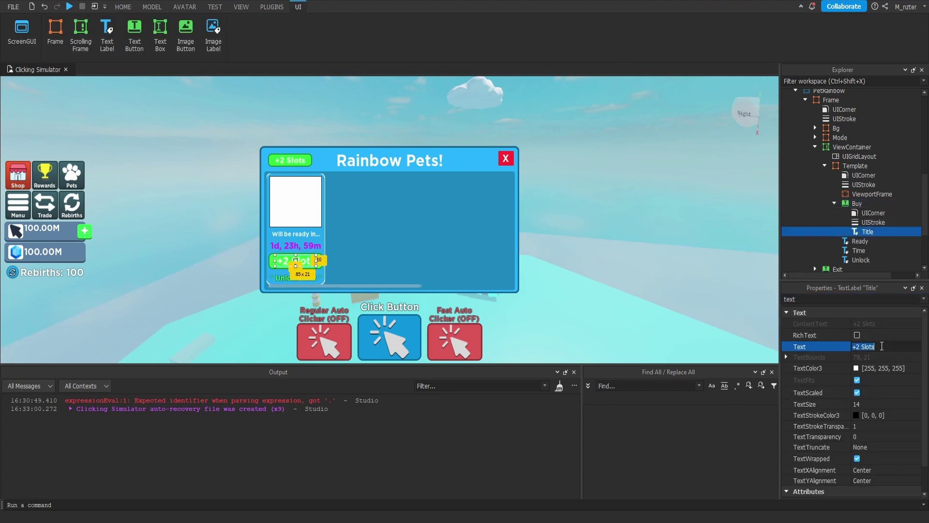
{"action": "type", "text": "799 R$"}
{"action": "key", "text": "Return"}
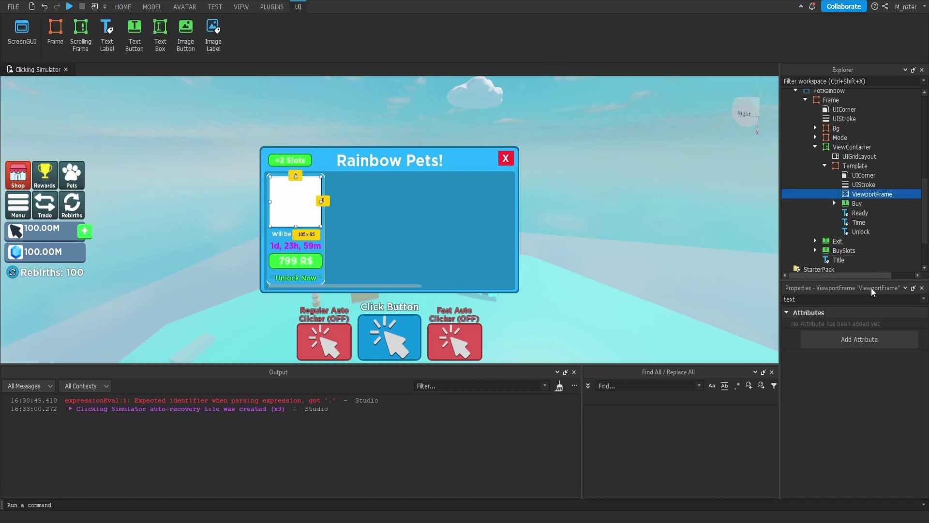
Set the BackgroundTransparency of Template's ViewportFrame to 1.
{"action": "double_click", "coordinate": [874, 299]}
{"action": "type", "text": "ba"}
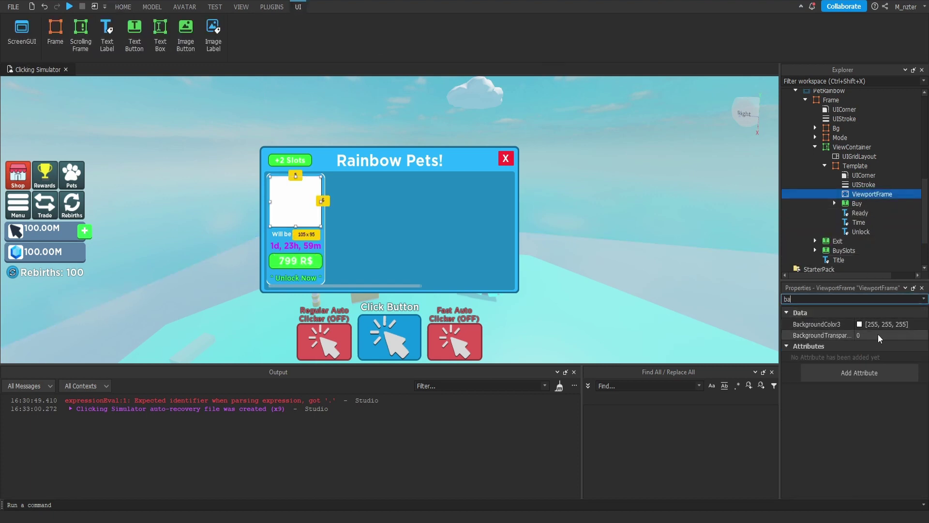
{"action": "left_click", "coordinate": [879, 335]}
{"action": "type", "text": "1"}
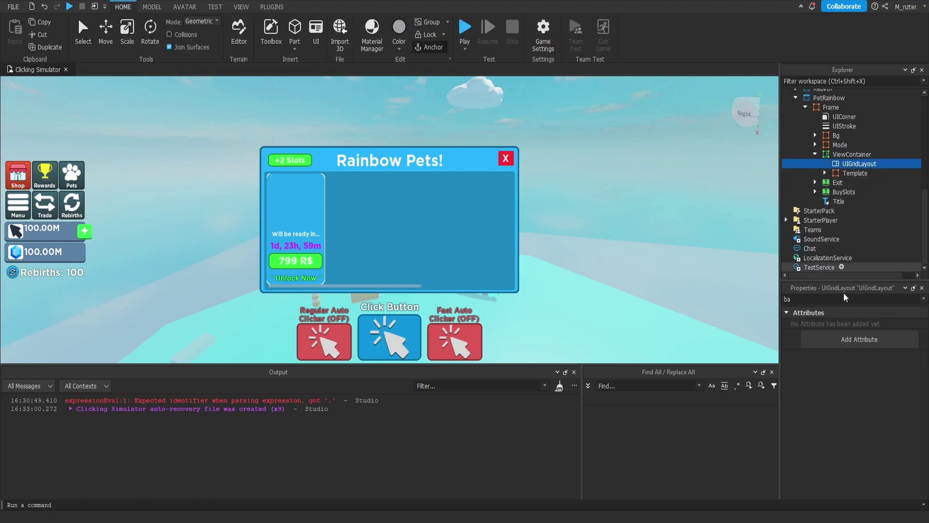
Set the VerticalAlignment of ViewContainer's UIGridLayout to Center.
{"action": "double_click", "coordinate": [850, 299]}
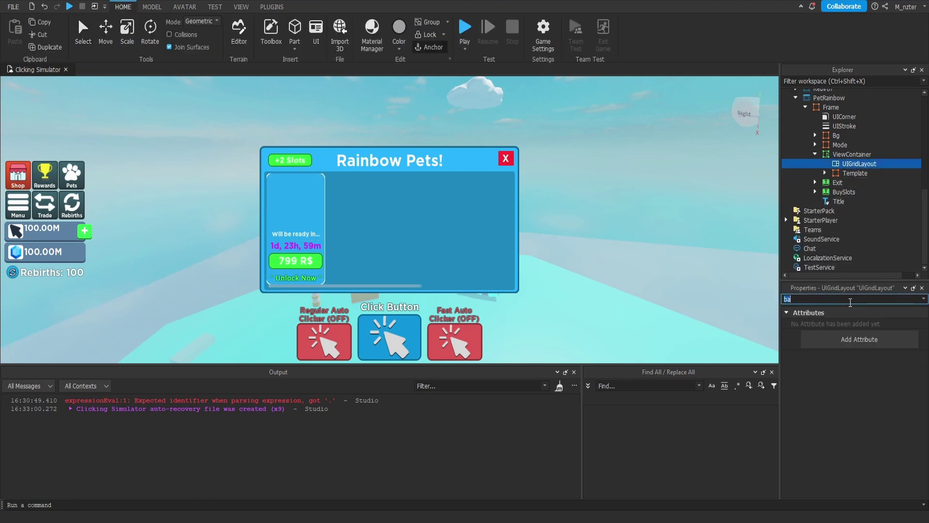
{"action": "key", "text": "BackSpace"}
{"action": "left_click", "coordinate": [871, 465]}
{"action": "left_click", "coordinate": [878, 463]}
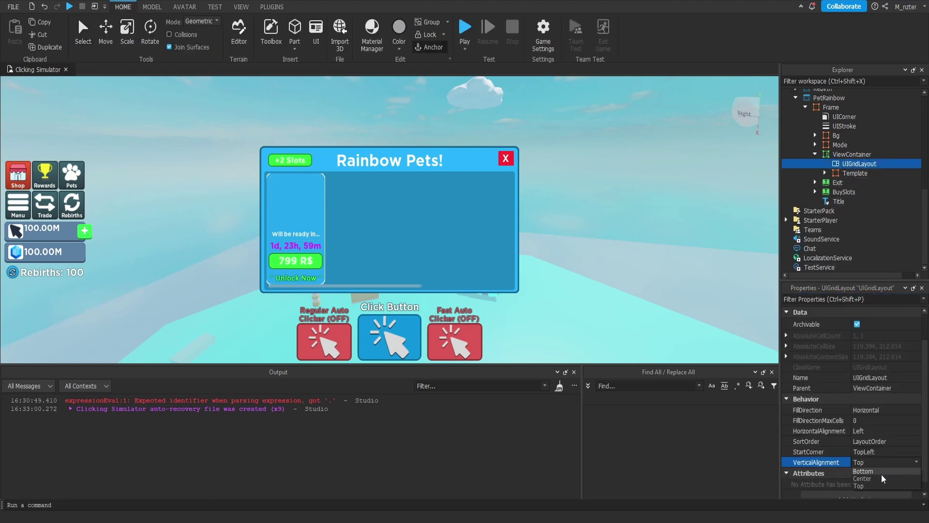
{"action": "left_click", "coordinate": [882, 478]}
Set ViewContainer's HorizontalScrollBarInset to Always and check the spacing between the card and the scroll bar.
{"action": "left_click", "coordinate": [852, 154]}
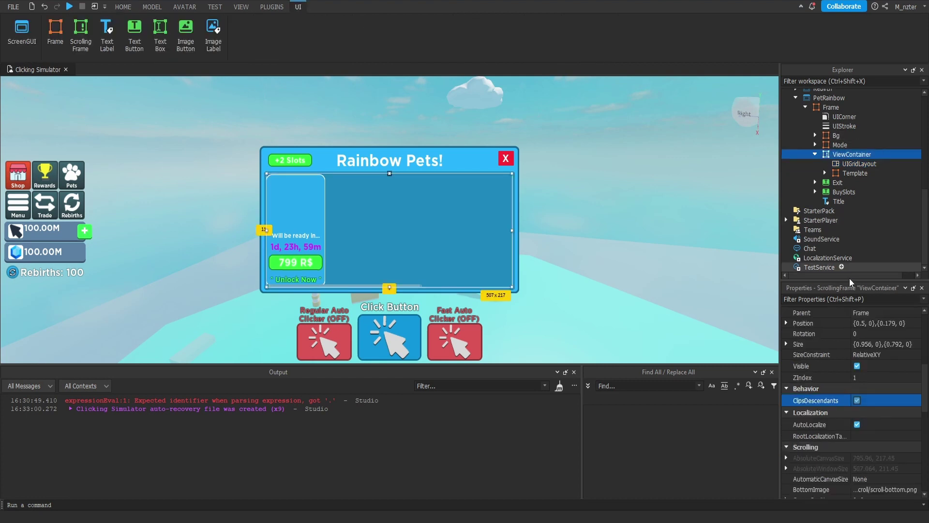
{"action": "left_click", "coordinate": [852, 299]}
{"action": "type", "text": "ins"}
{"action": "left_click", "coordinate": [877, 330]}
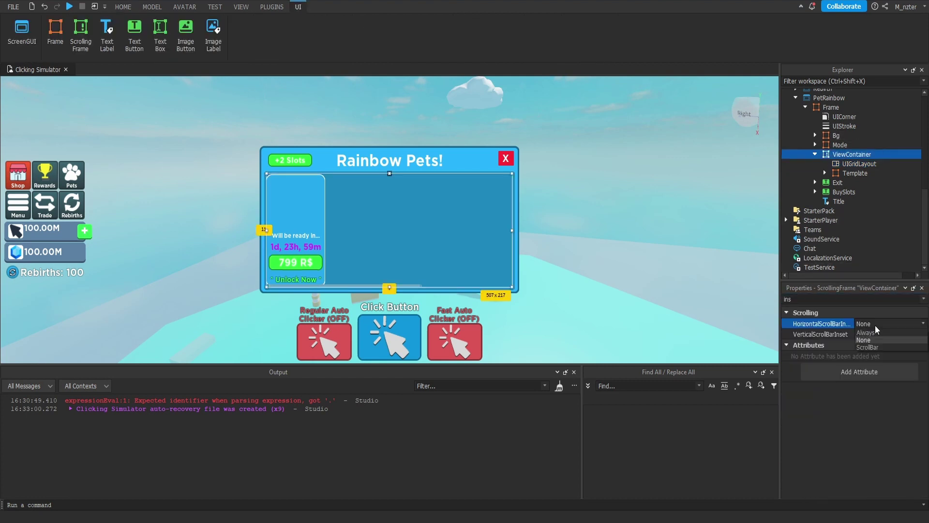
{"action": "left_click", "coordinate": [879, 340]}
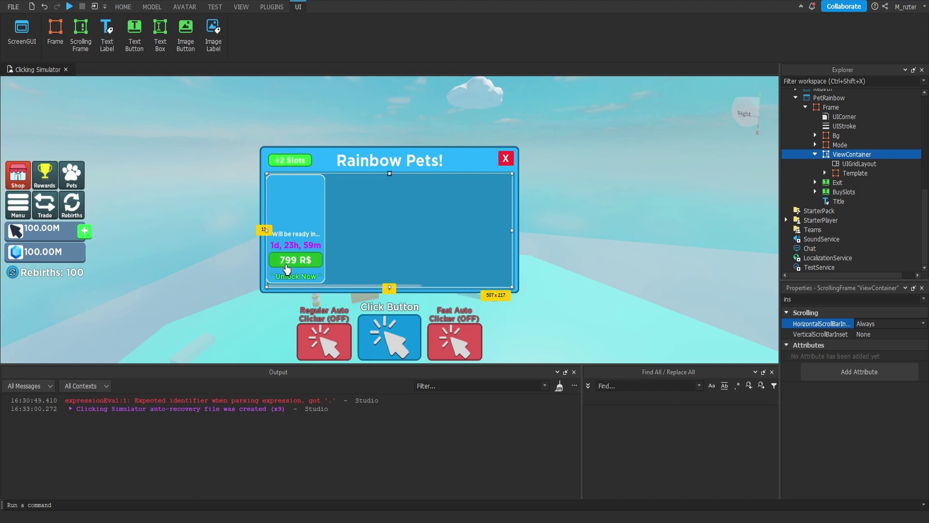
{"action": "left_click", "coordinate": [719, 222]}
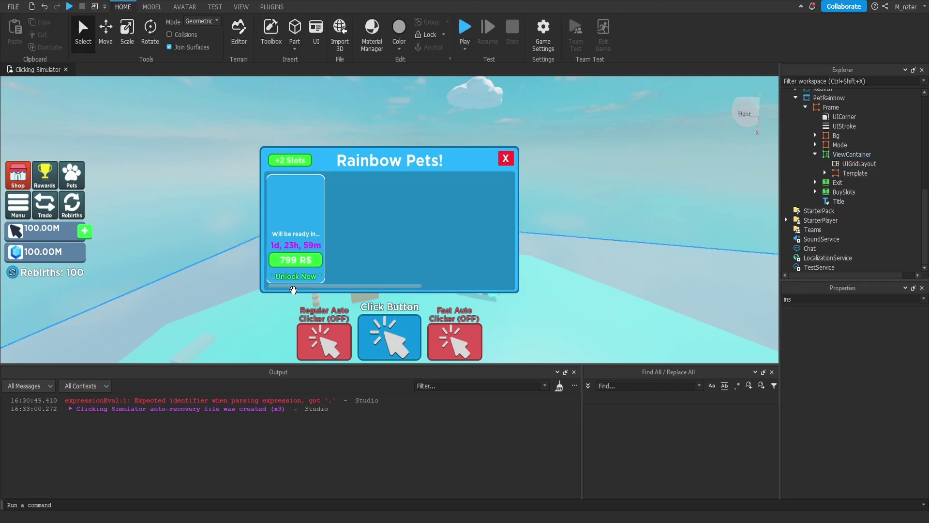
{"action": "scroll", "coordinate": [275, 219], "scroll_direction": "down", "scroll_amount": 2}
{"action": "scroll", "coordinate": [275, 219], "scroll_direction": "up", "scroll_amount": 2}
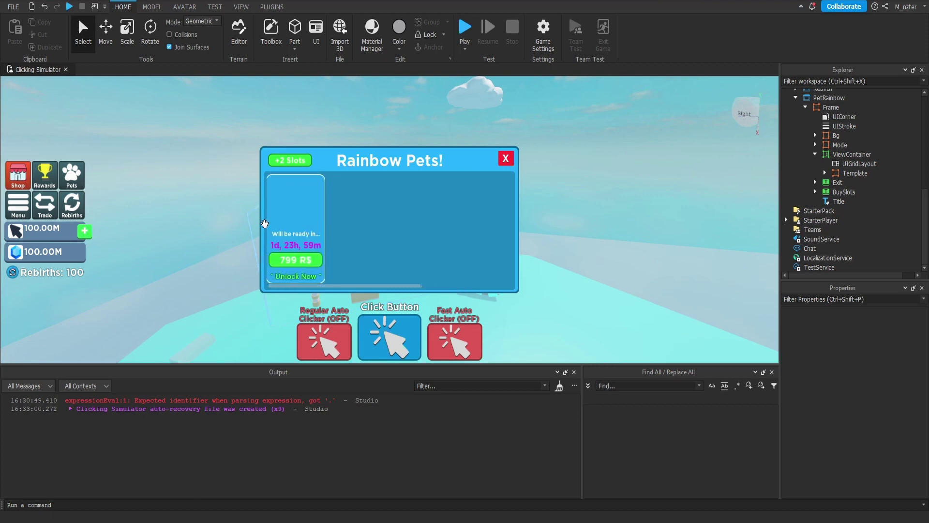
Add a UIPadding to ViewContainer and set its PaddingLeft to 0.001, 0.
{"action": "left_click", "coordinate": [878, 154]}
{"action": "type", "text": "padd"}
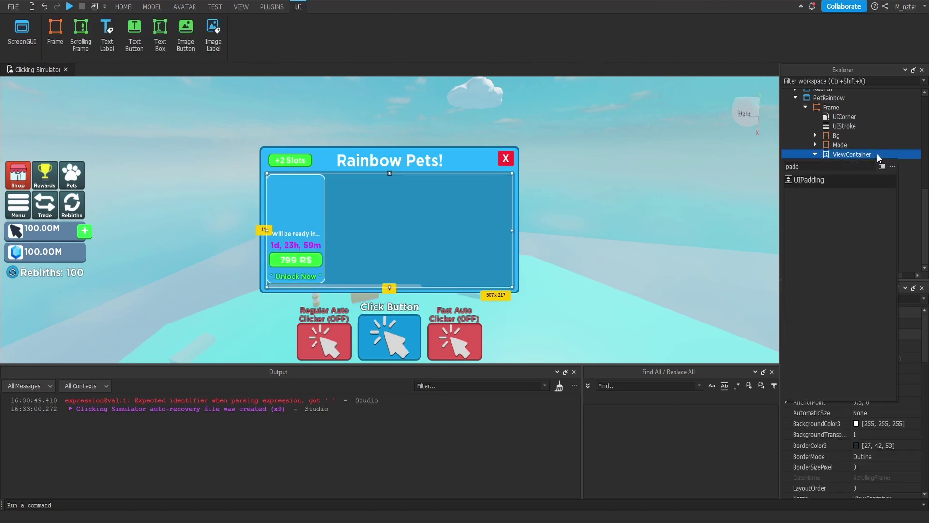
{"action": "key", "text": "Return"}
{"action": "left_click", "coordinate": [852, 173]}
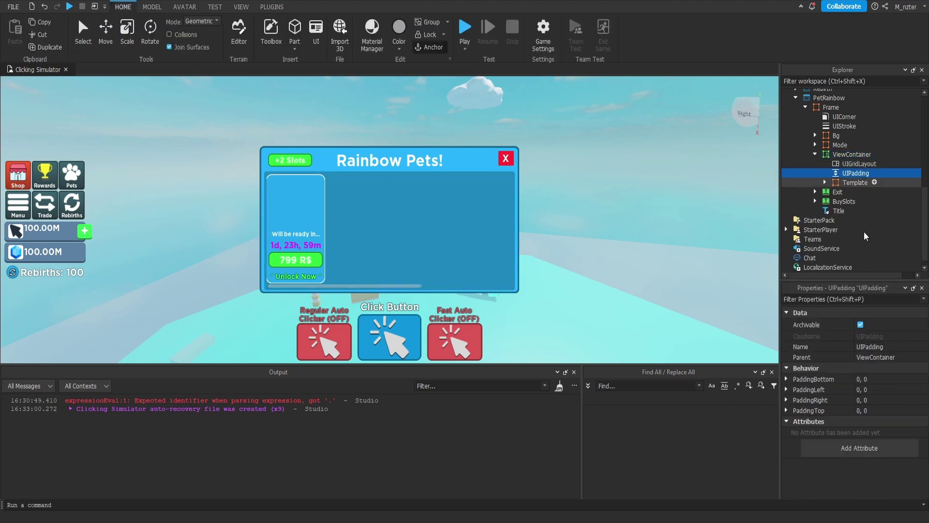
{"action": "left_click", "coordinate": [866, 389]}
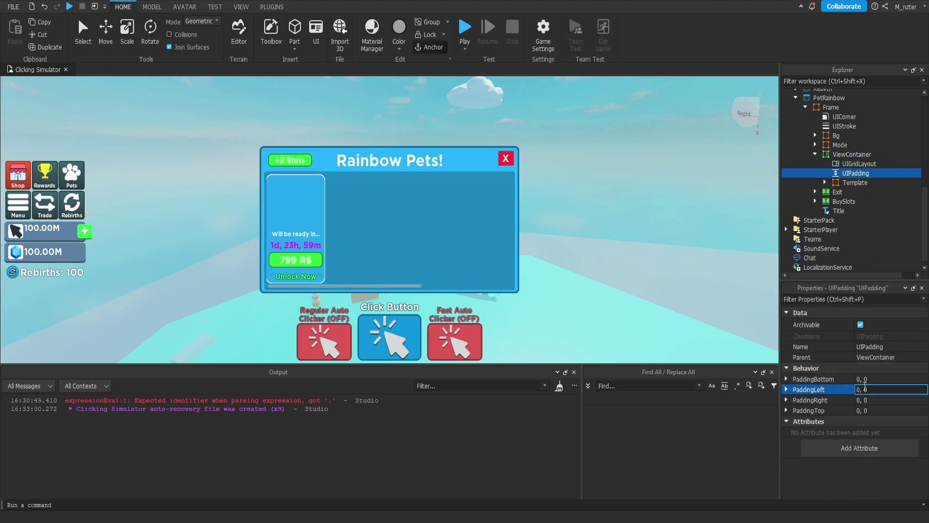
{"action": "type", "text": ".0.001"}
{"action": "key", "text": "Return"}
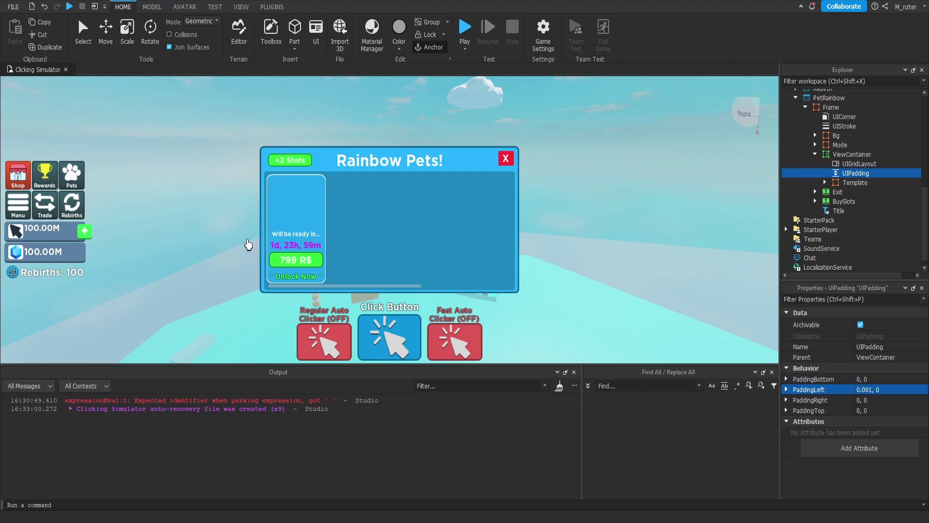
Duplicate the Template card four times to test the grid layout, and undo all the copies.
{"action": "left_click", "coordinate": [852, 182]}
{"action": "key", "text": "ctrl+d"}
{"action": "key", "text": "ctrl+d"}
{"action": "key", "text": "ctrl+d"}
{"action": "key", "text": "ctrl+d"}
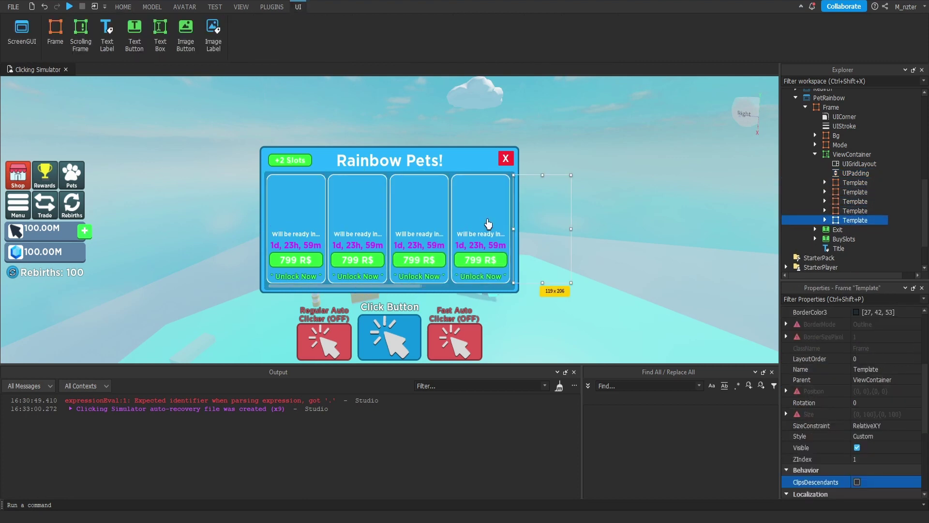
{"action": "key", "text": "ctrl+z"}
{"action": "key", "text": "ctrl+z"}
{"action": "key", "text": "ctrl+z"}
{"action": "key", "text": "ctrl+z"}
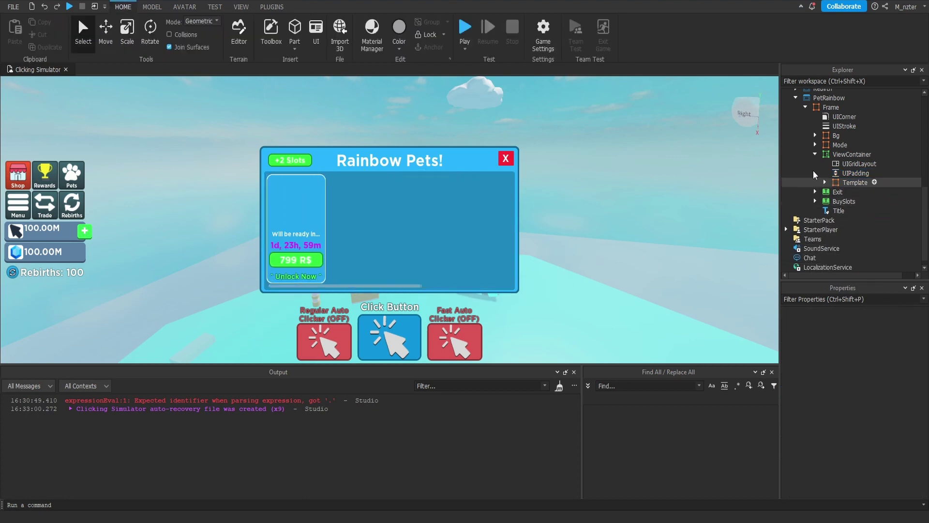
Hide the Template card and ViewContainer by turning off their Visible property.
{"action": "left_click", "coordinate": [850, 183]}
{"action": "left_click", "coordinate": [856, 299]}
{"action": "type", "text": "v"}
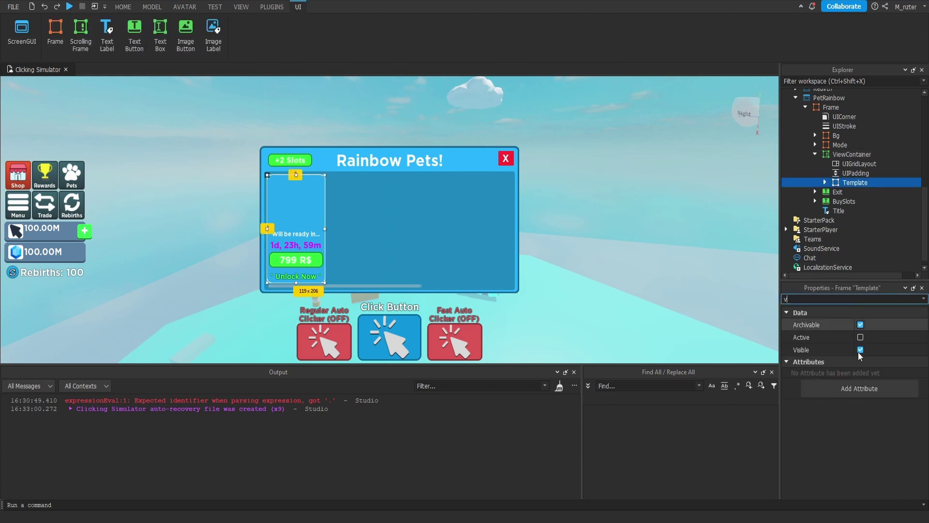
{"action": "left_click", "coordinate": [860, 350]}
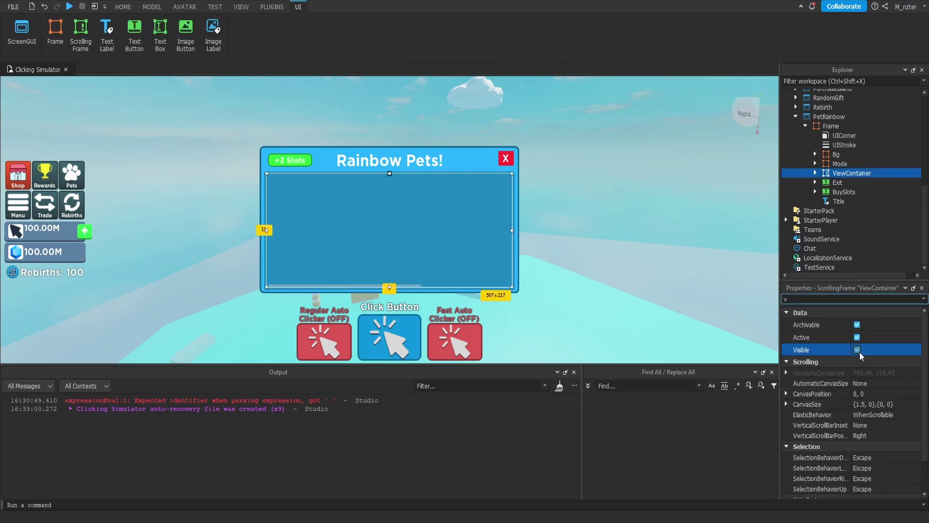
{"action": "left_click", "coordinate": [859, 351]}
{"action": "left_click", "coordinate": [827, 175], "text": "ctrl"}
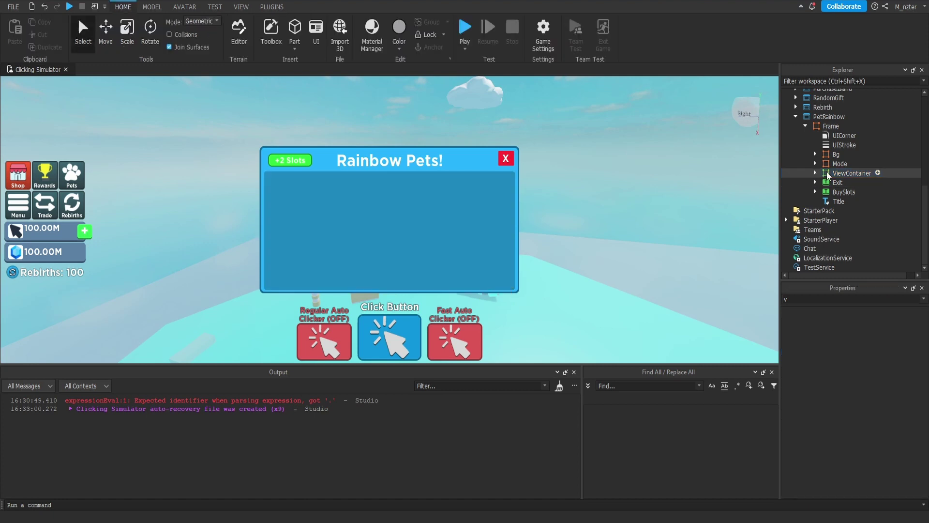
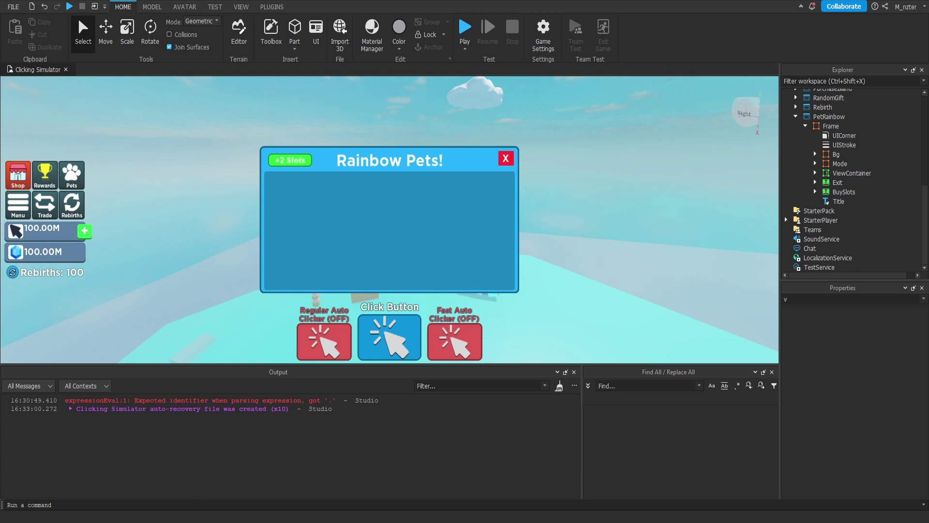
Copy the Container scrolling frame from PetBank's Frame and paste it into PetRainbow's Frame.
{"action": "scroll", "coordinate": [802, 170], "scroll_direction": "up", "scroll_amount": 5}
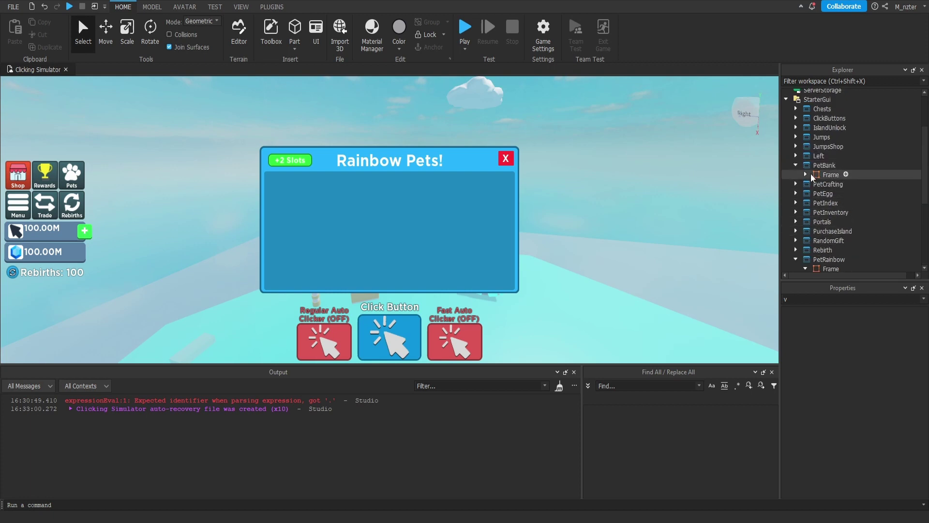
{"action": "left_click", "coordinate": [806, 175]}
{"action": "scroll", "coordinate": [836, 199], "scroll_direction": "down", "scroll_amount": 1}
{"action": "left_click", "coordinate": [833, 186]}
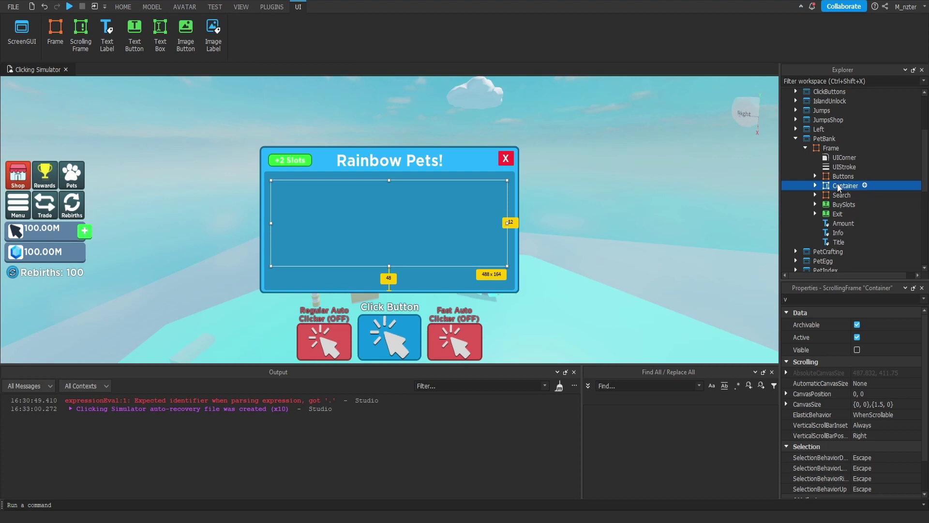
{"action": "scroll", "coordinate": [839, 187], "scroll_direction": "down", "scroll_amount": 5}
{"action": "left_click", "coordinate": [838, 176]}
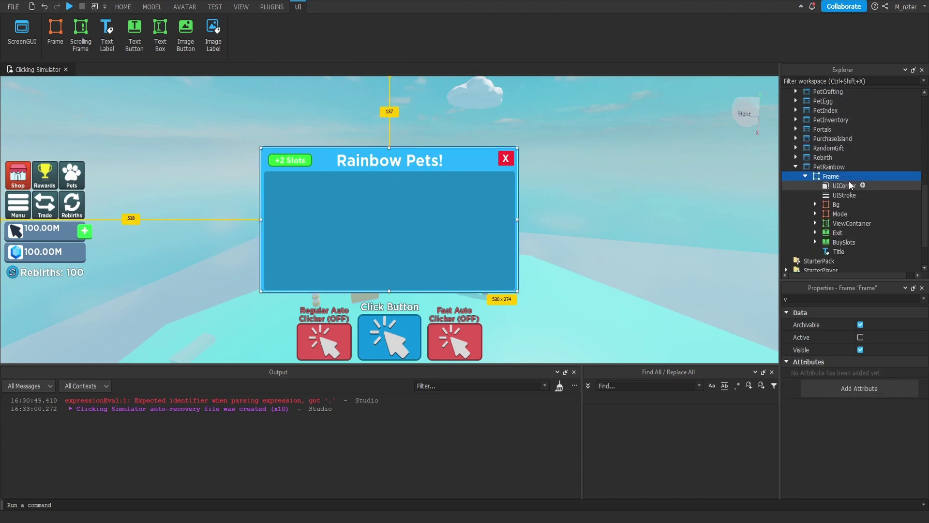
{"action": "key", "text": "ctrl+shift+v"}
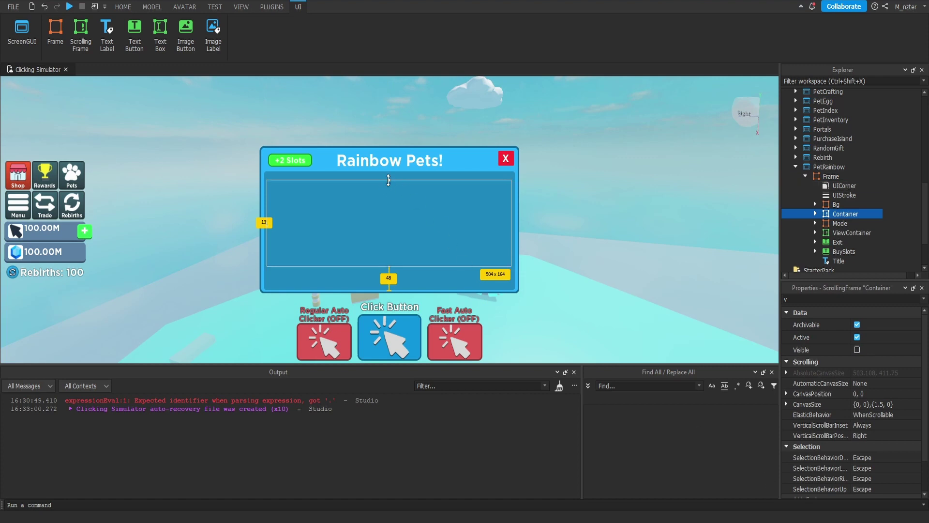
Resize the pasted Container to about 504 x 151 pixels beneath the title and make it visible.
{"action": "left_click_drag", "start_coordinate": [388, 180], "coordinate": [389, 175]}
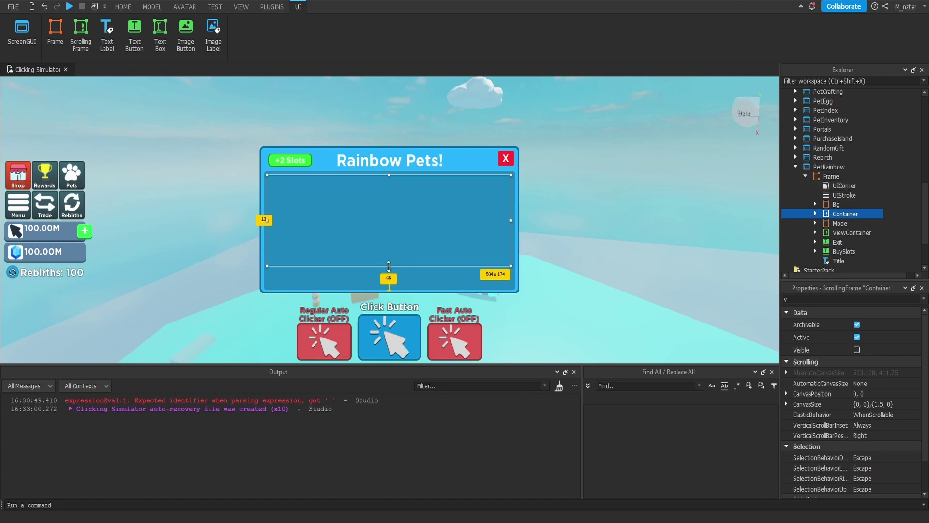
{"action": "mouse_move", "coordinate": [388, 265]}
{"action": "left_mouse_down"}
{"action": "mouse_move", "coordinate": [393, 235]}
{"action": "mouse_move", "coordinate": [400, 254]}
{"action": "left_mouse_up"}
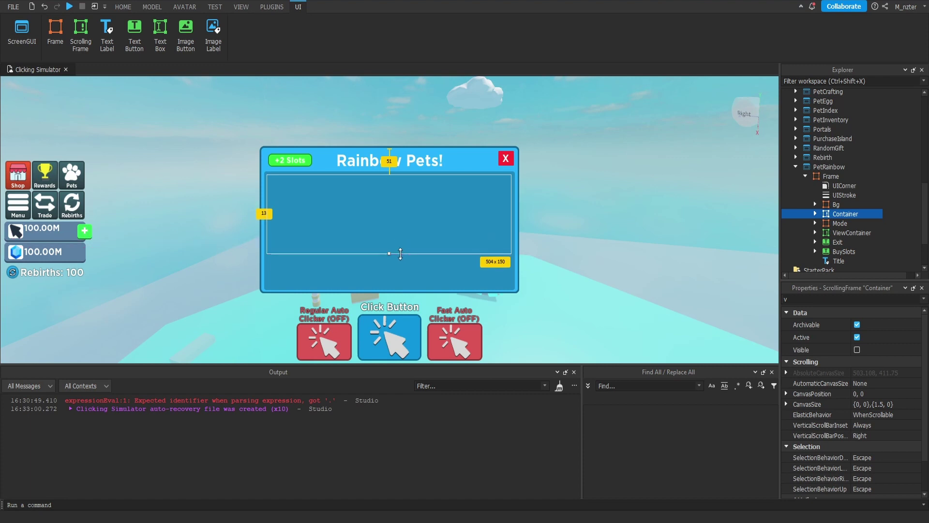
{"action": "left_click_drag", "start_coordinate": [400, 253], "coordinate": [400, 254]}
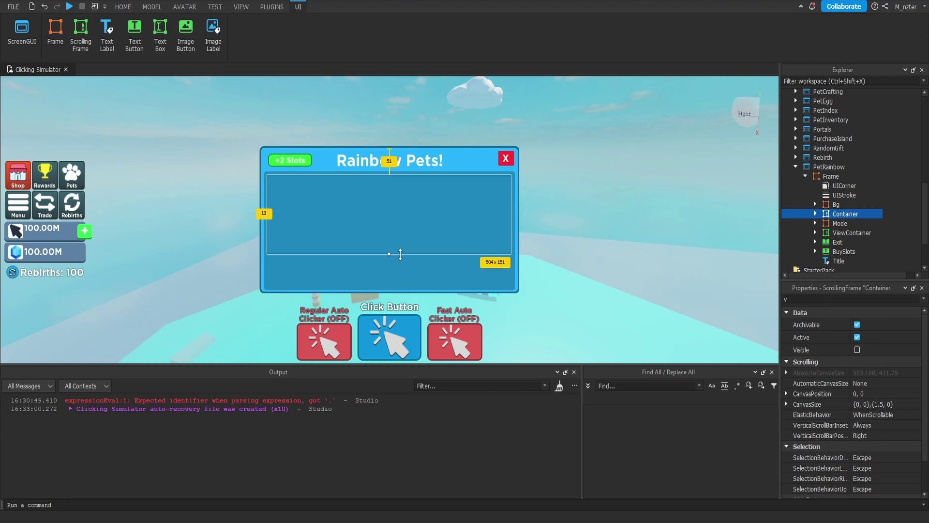
{"action": "left_click", "coordinate": [857, 350]}
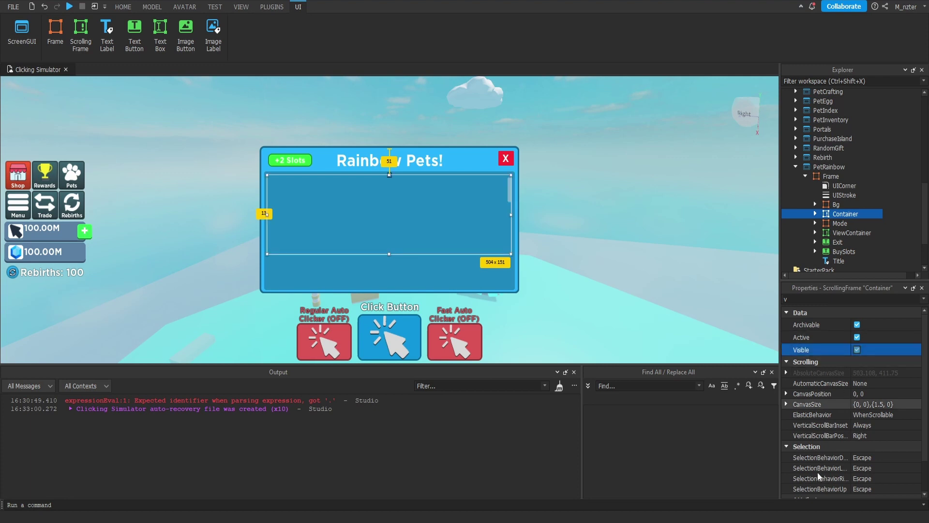
{"action": "double_click", "coordinate": [839, 216]}
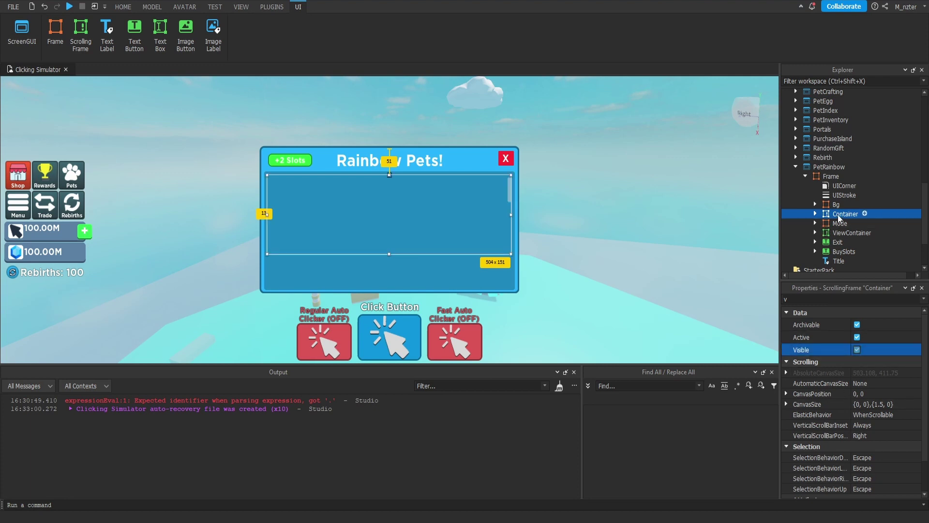
Rename the pasted Container as MakeContainer and make its Template card visible.
{"action": "type", "text": "MakeContainer"}
{"action": "key", "text": "Return"}
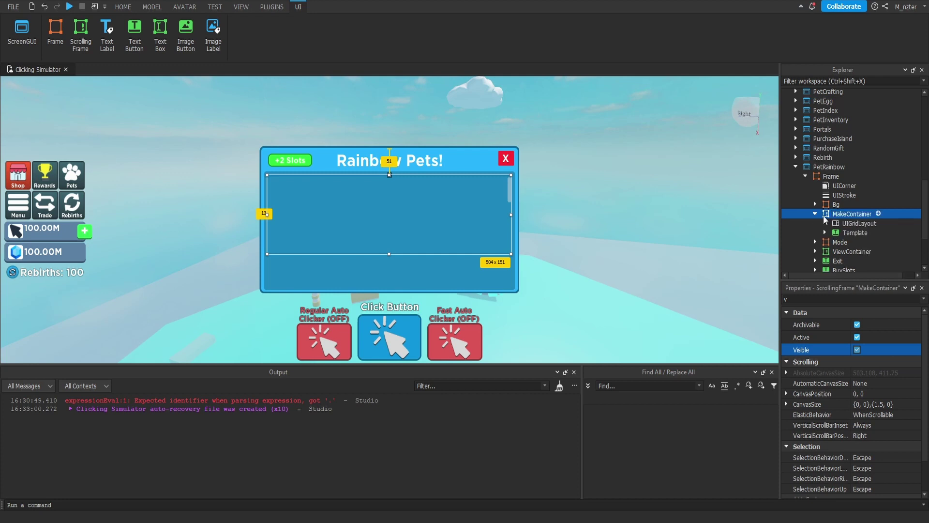
{"action": "left_click", "coordinate": [815, 214]}
{"action": "left_click", "coordinate": [855, 232]}
{"action": "left_click", "coordinate": [861, 350]}
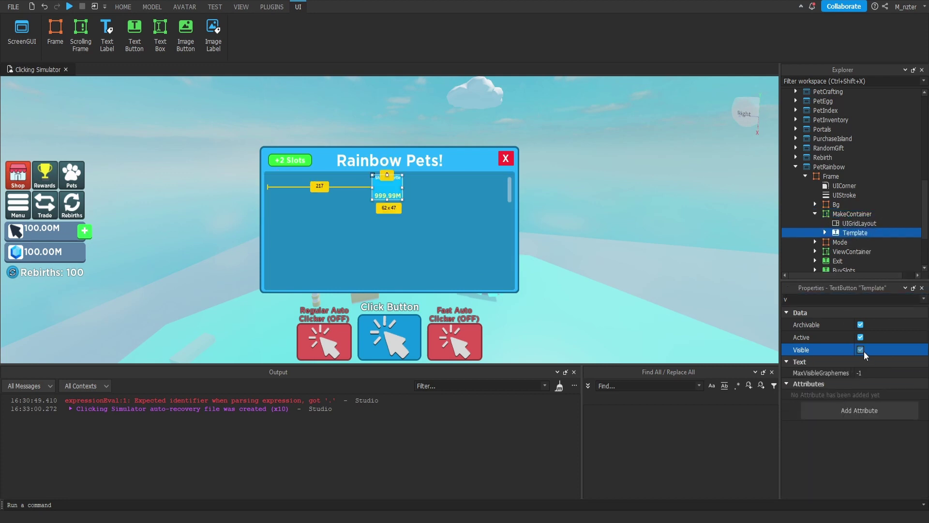
{"action": "left_click", "coordinate": [761, 227]}
Insert a new frame inside PetRainbow's Frame and name it Bottom.
{"action": "scroll", "coordinate": [852, 203], "scroll_direction": "down", "scroll_amount": 2}
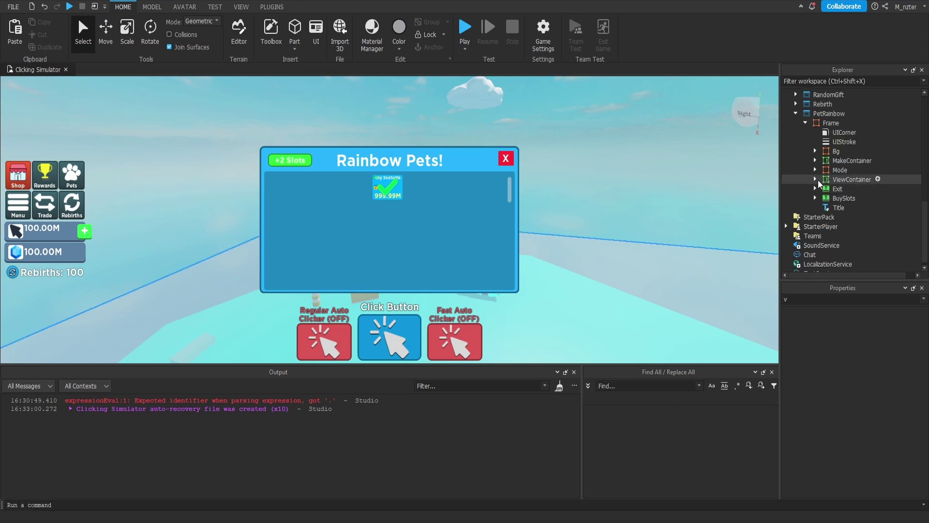
{"action": "left_click", "coordinate": [815, 161]}
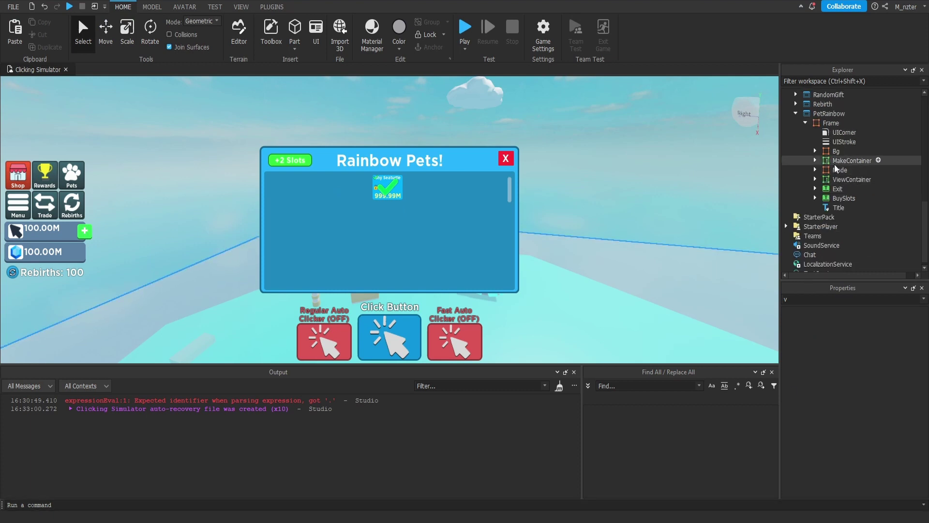
{"action": "left_click", "coordinate": [836, 164]}
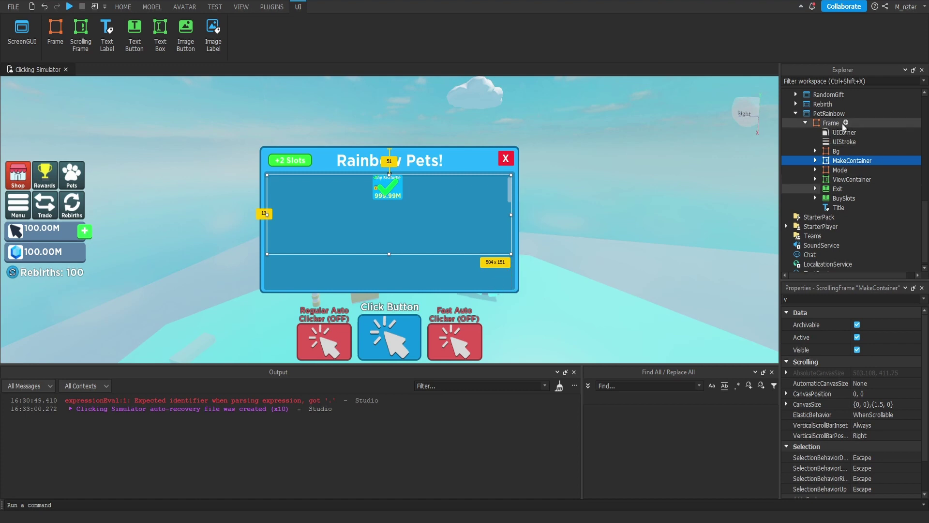
{"action": "left_click", "coordinate": [846, 122]}
{"action": "left_click", "coordinate": [839, 164]}
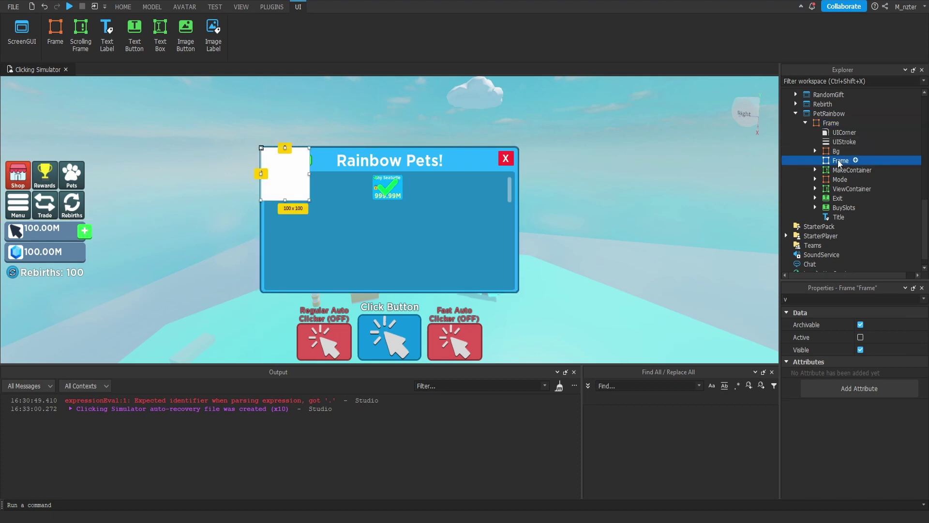
{"action": "double_click", "coordinate": [839, 162]}
{"action": "type", "text": "Bottom"}
{"action": "key", "text": "Return"}
Set the Bottom frame's size to {0.2, 0},{0.2, 0}, then place and stretch it below MakeContainer to about 502 x 46 pixels.
{"action": "left_click", "coordinate": [888, 355]}
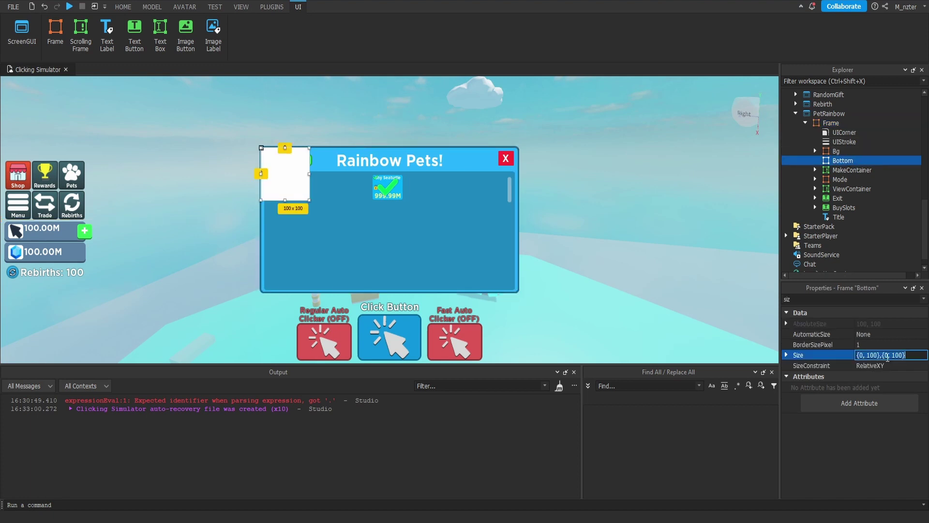
{"action": "type", "text": ".2, 0},{0.2, 0"}
{"action": "key", "text": "Return"}
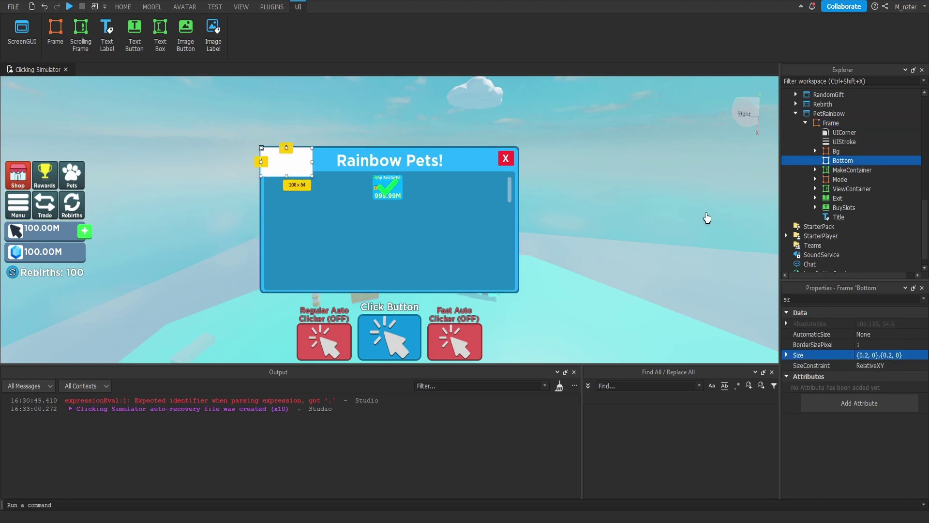
{"action": "left_click_drag", "start_coordinate": [288, 167], "coordinate": [514, 275]}
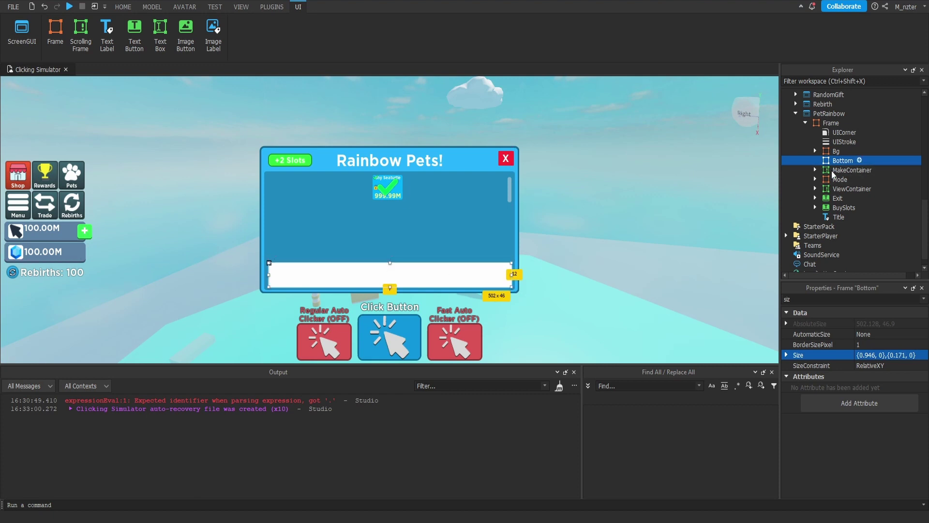
Set MakeContainer's background transparency to 0.
{"action": "left_click", "coordinate": [852, 170]}
{"action": "double_click", "coordinate": [840, 299]}
{"action": "type", "text": "ba"}
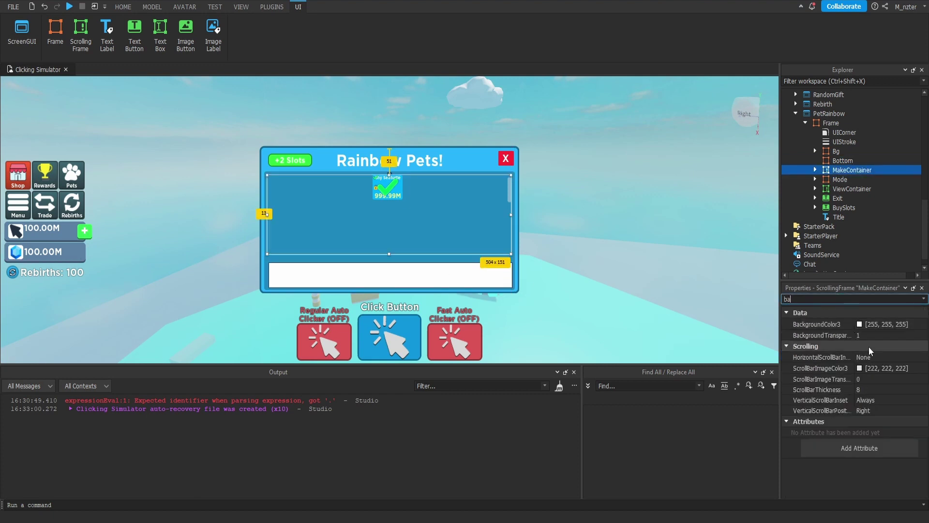
{"action": "left_click", "coordinate": [871, 336]}
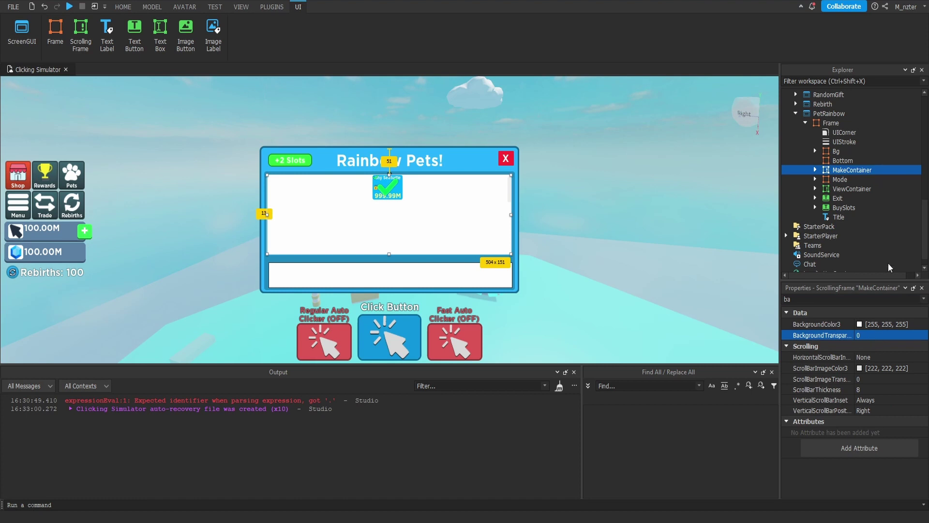
Enlarge the Bottom frame upward and outward to about 509 x 57 pixels, close beneath MakeContainer.
{"action": "left_click", "coordinate": [840, 179]}
{"action": "left_click", "coordinate": [843, 160]}
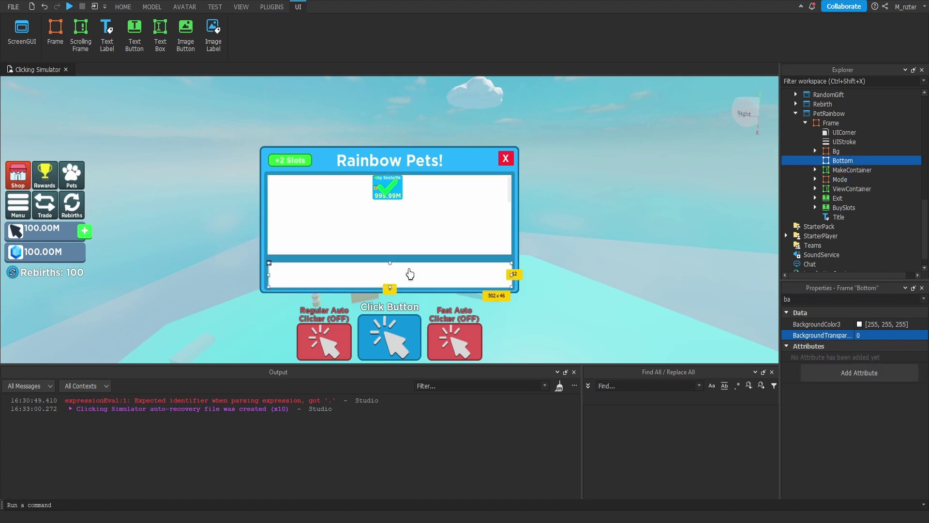
{"action": "left_click_drag", "start_coordinate": [390, 263], "coordinate": [395, 257]}
{"action": "left_click_drag", "start_coordinate": [269, 273], "coordinate": [265, 274]}
Centre the Bottom frame horizontally with an anchor point of 0.5, 0 and a horizontal position scale of 0.5.
{"action": "double_click", "coordinate": [861, 299]}
{"action": "type", "text": "po"}
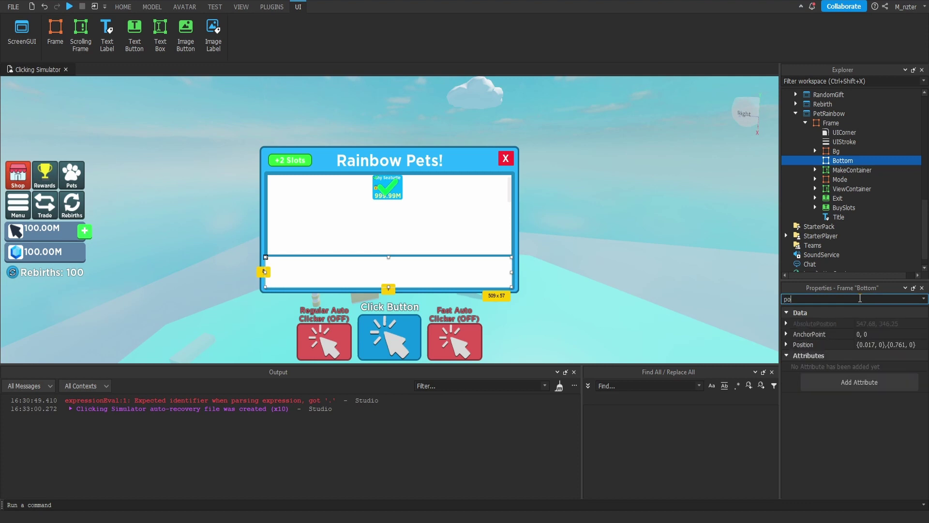
{"action": "left_click", "coordinate": [859, 334]}
{"action": "double_click", "coordinate": [859, 335]}
{"action": "type", "text": ".5"}
{"action": "left_click", "coordinate": [872, 346]}
{"action": "double_click", "coordinate": [872, 346]}
{"action": "type", "text": "5"}
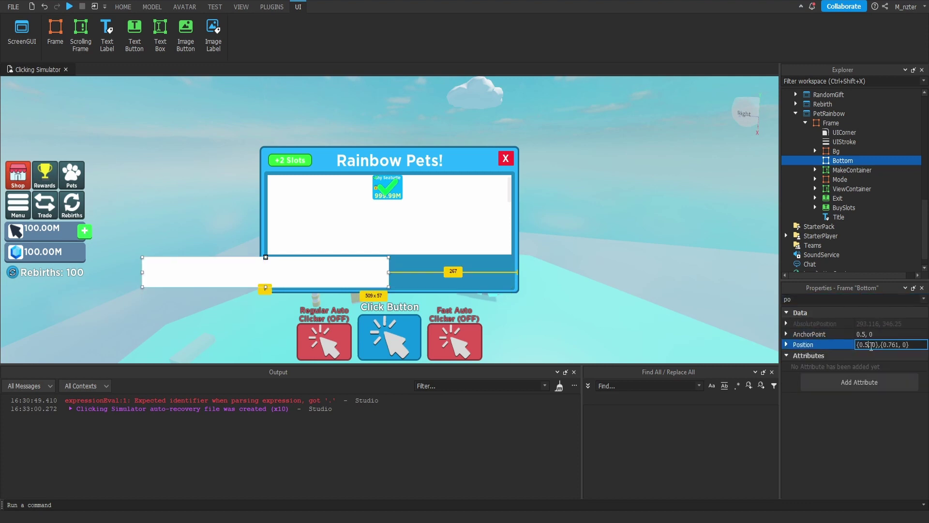
{"action": "key", "text": "Return"}
{"action": "key", "text": "Escape"}
Set the background transparency of both the Bottom frame and MakeContainer to 1.
{"action": "left_click", "coordinate": [840, 162]}
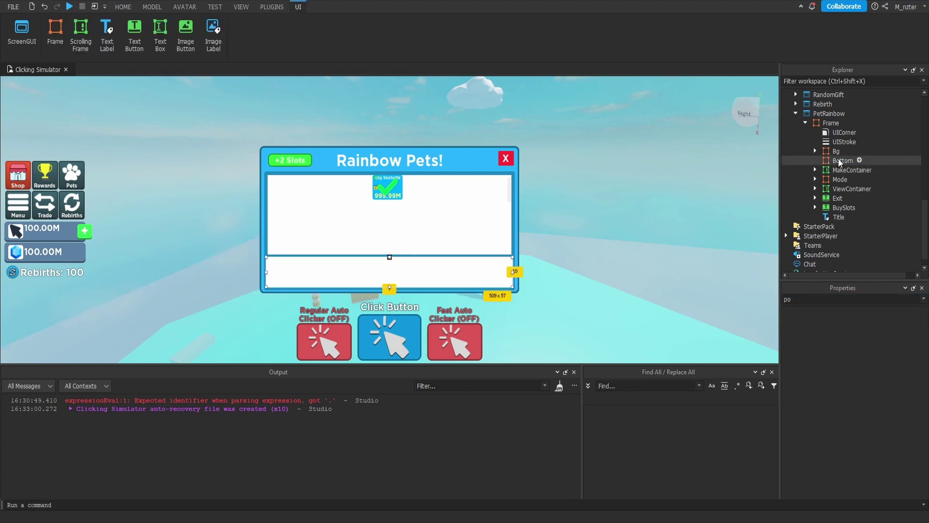
{"action": "double_click", "coordinate": [787, 298]}
{"action": "type", "text": "ba"}
{"action": "left_click", "coordinate": [870, 336]}
{"action": "type", "text": "1"}
{"action": "key", "text": "Return"}
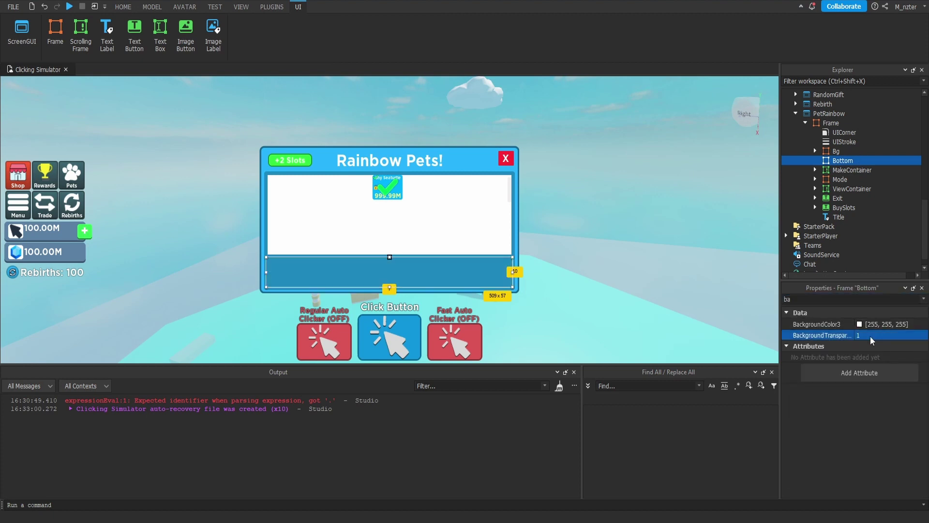
{"action": "left_click", "coordinate": [852, 170]}
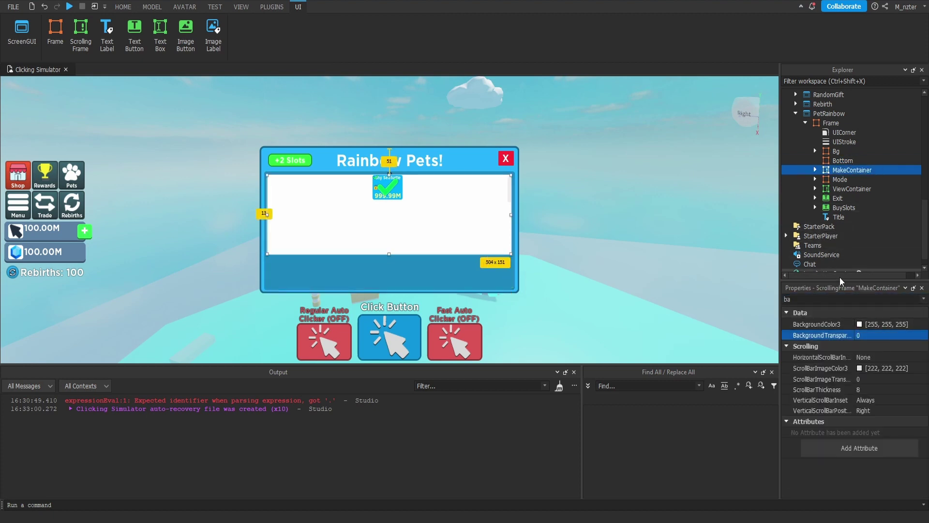
{"action": "left_click", "coordinate": [871, 336]}
{"action": "type", "text": "1"}
{"action": "key", "text": "Return"}
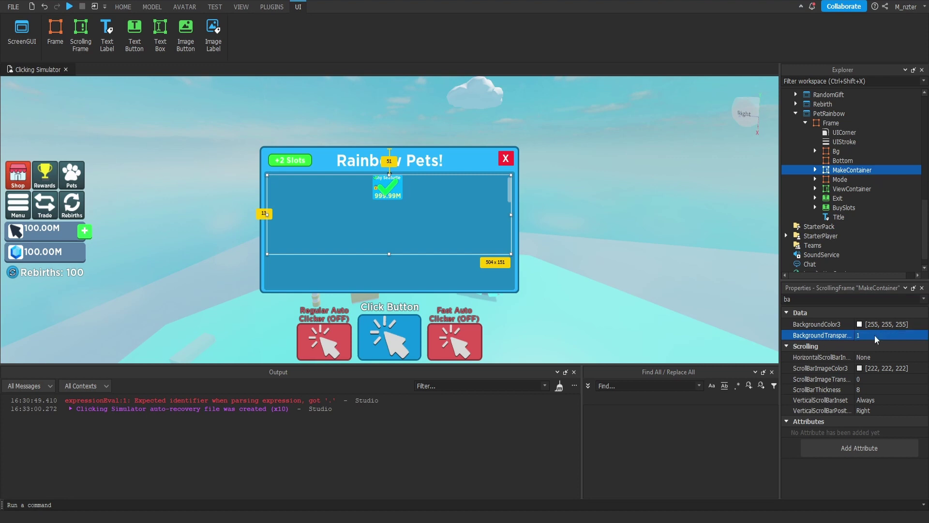
Duplicate the Title label, move the copy into the Bottom frame and rename it Info.
{"action": "left_click", "coordinate": [838, 217]}
{"action": "key", "text": "ctrl+d"}
{"action": "left_click_drag", "start_coordinate": [843, 227], "coordinate": [861, 165]}
{"action": "double_click", "coordinate": [849, 169]}
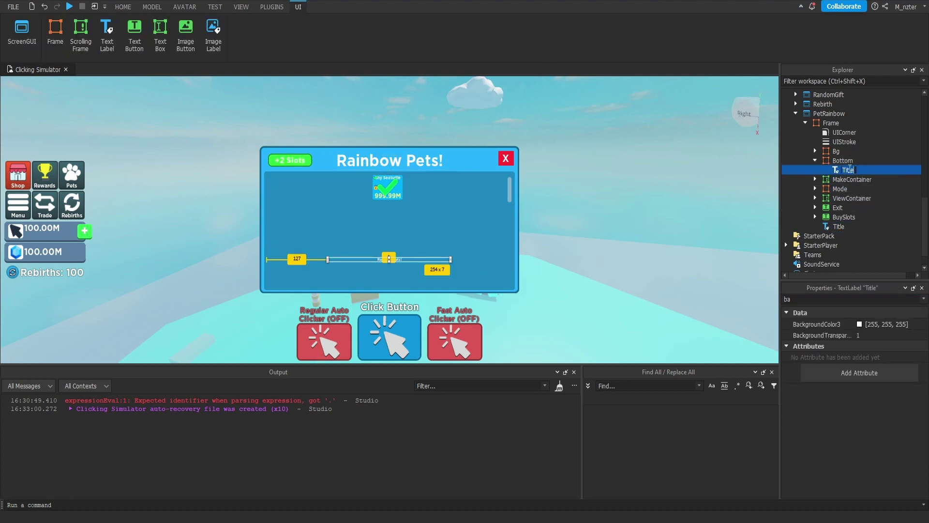
{"action": "key", "text": "Return"}
Set the Info label's text to "Select golden pets to convert to rainbow! The more pets added, the less wait time!".
{"action": "left_click", "coordinate": [878, 346]}
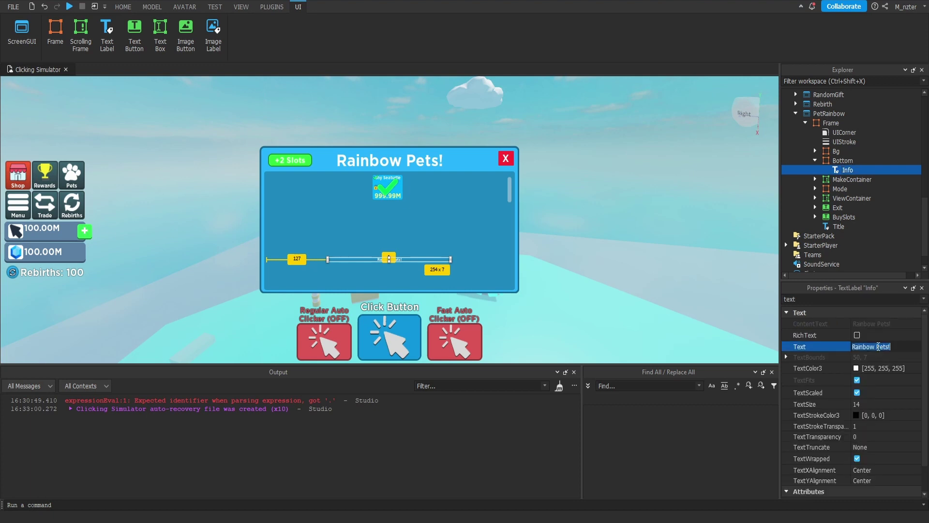
{"action": "type", "text": "Sele"}
{"action": "type", "text": "ct golden pets to convert to rainbow! The mor"}
{"action": "type", "text": "e pets added, the"}
{"action": "type", "text": " less wait time!"}
{"action": "key", "text": "Return"}
Set the Info label's size to {0.325, 0},{1, 0}.
{"action": "left_click", "coordinate": [867, 355]}
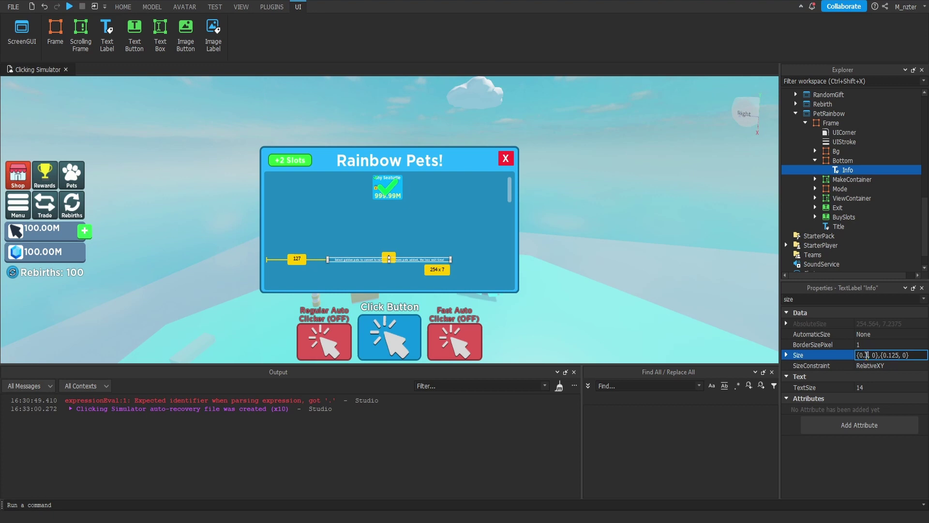
{"action": "type", "text": "25"}
{"action": "key", "text": "Delete"}
{"action": "key", "text": "Delete"}
{"action": "key", "text": "Delete"}
{"action": "key", "text": "Delete"}
{"action": "key", "text": "Return"}
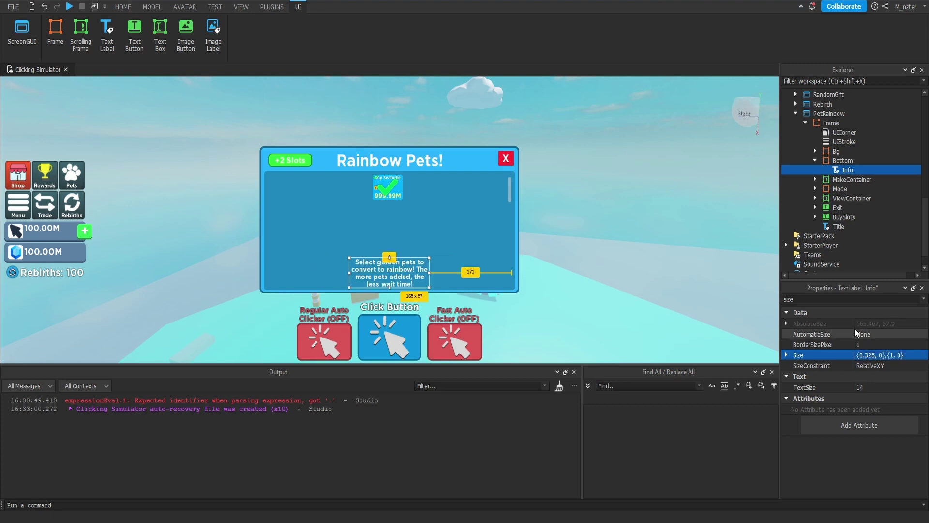
Add a UIListLayout to the Bottom frame.
{"action": "left_click", "coordinate": [842, 160]}
{"action": "left_click", "coordinate": [859, 160]}
{"action": "type", "text": "list"}
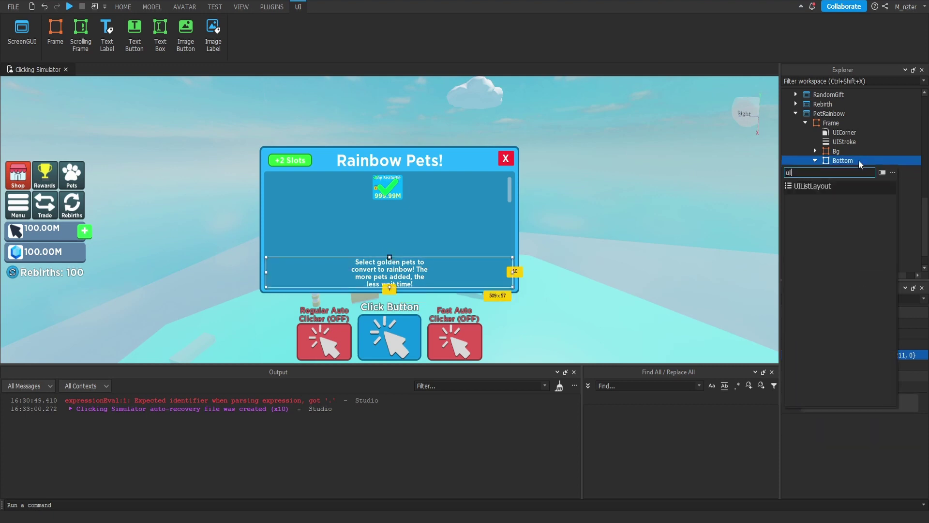
{"action": "key", "text": "Return"}
{"action": "left_click", "coordinate": [861, 171]}
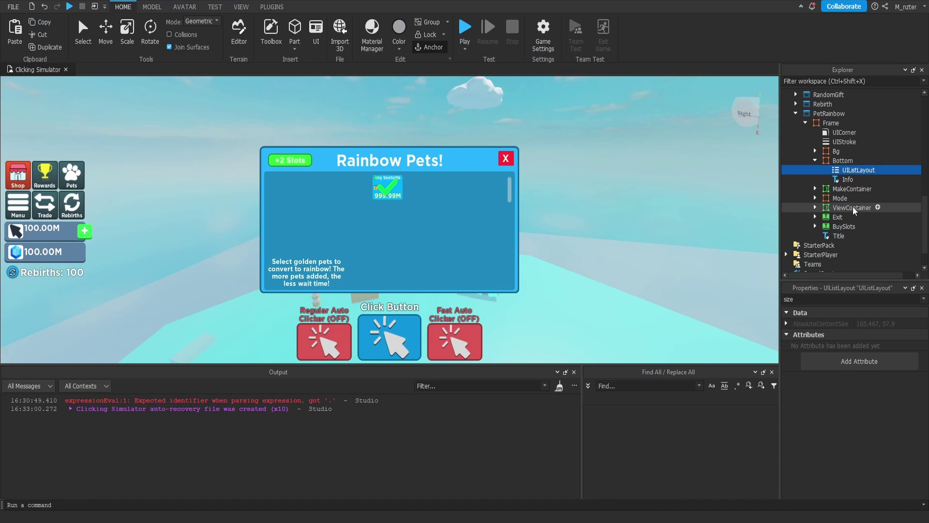
Set the Info label's horizontal text alignment to Left.
{"action": "left_click", "coordinate": [848, 179]}
{"action": "left_click", "coordinate": [848, 298]}
{"action": "type", "text": "ali"}
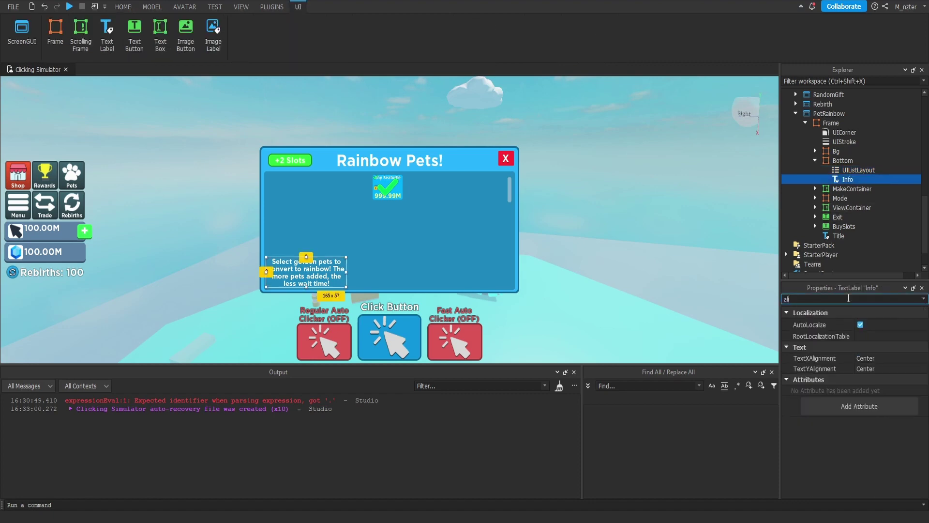
{"action": "left_click", "coordinate": [890, 367]}
{"action": "left_click", "coordinate": [888, 361]}
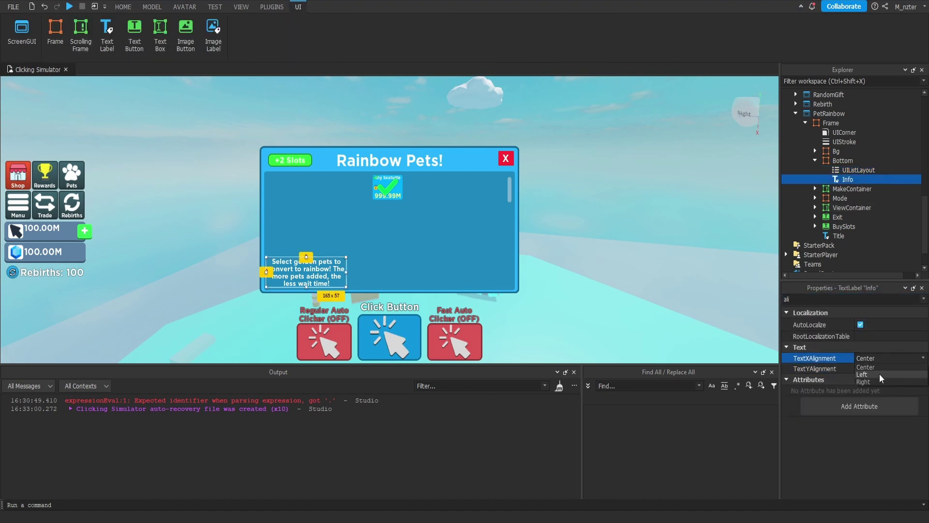
{"action": "left_click", "coordinate": [880, 373]}
{"action": "left_click", "coordinate": [318, 257]}
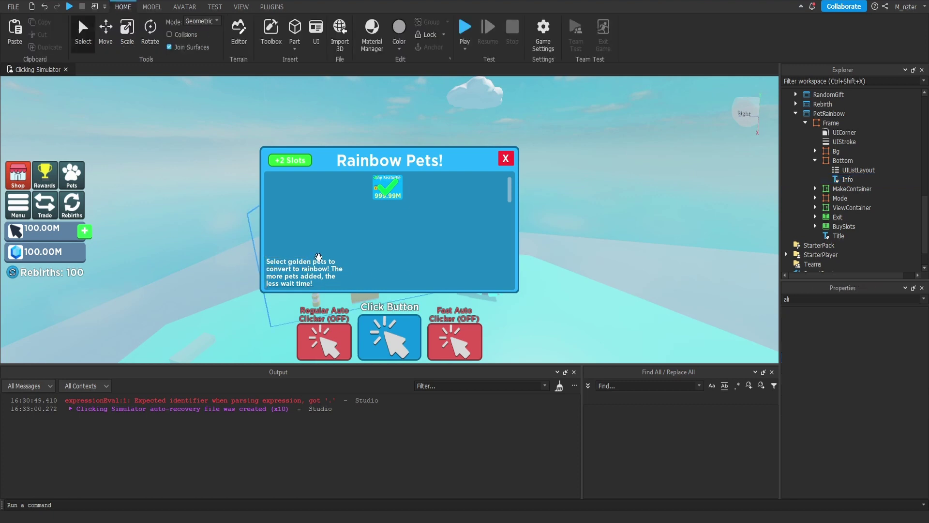
Duplicate the BuySlots button, move the copy into the Bottom frame and rename it Convert.
{"action": "left_click", "coordinate": [830, 229]}
{"action": "key", "text": "ctrl+d"}
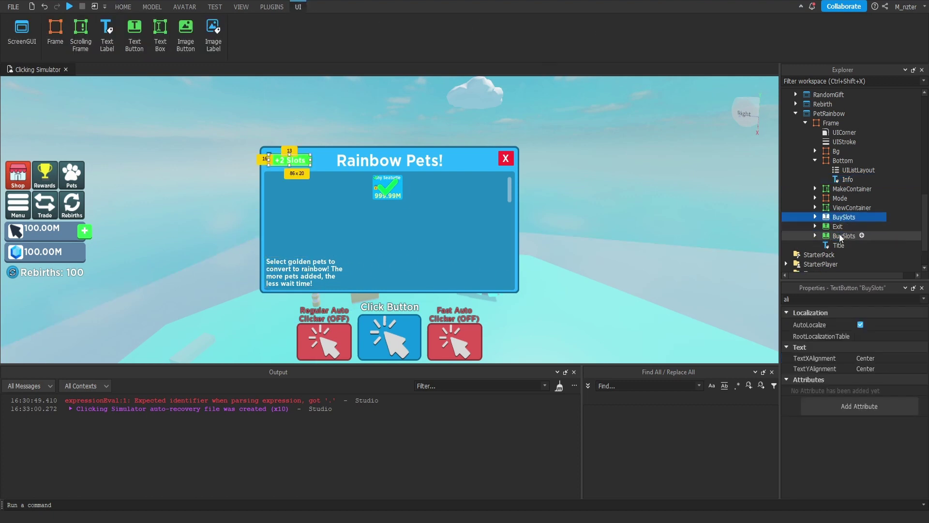
{"action": "left_click_drag", "start_coordinate": [838, 217], "coordinate": [866, 167]}
{"action": "double_click", "coordinate": [849, 180]}
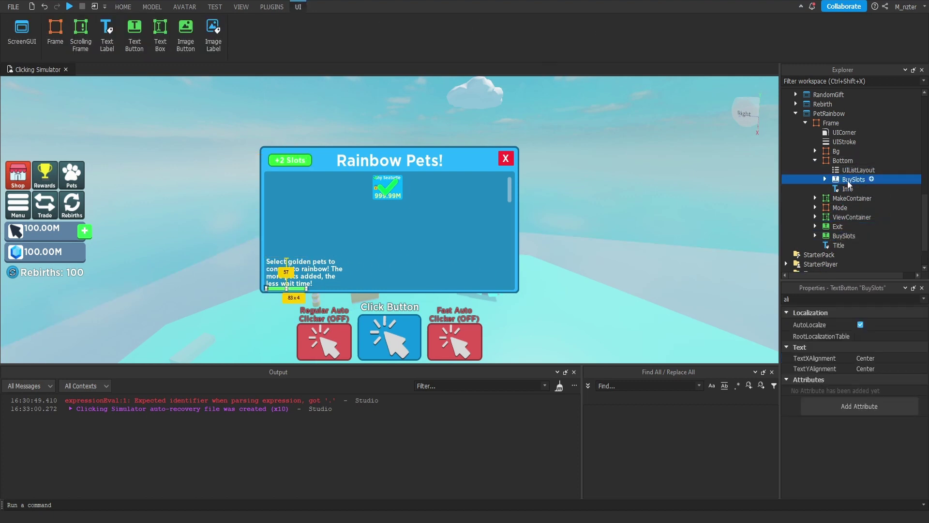
{"action": "type", "text": "Convert"}
{"action": "key", "text": "Return"}
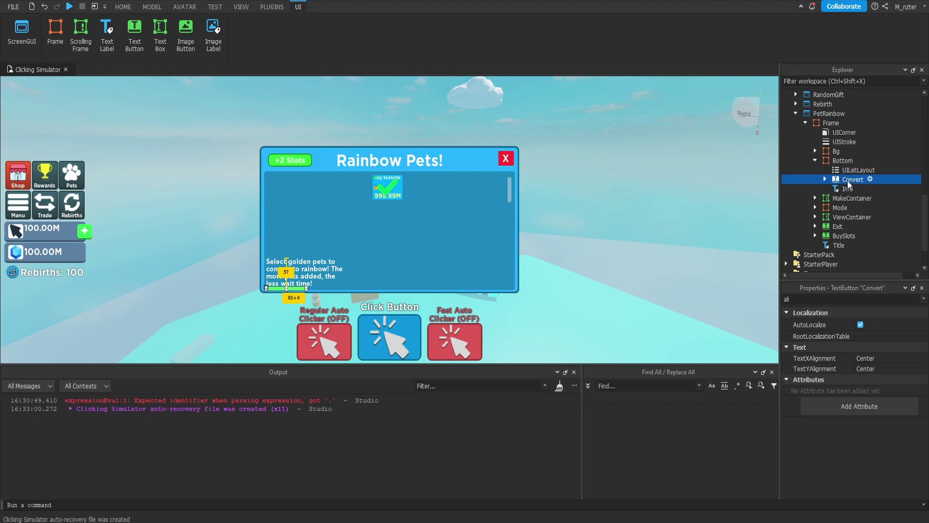
Set the Convert button's width scale to 0.3 and increase its height scale.
{"action": "double_click", "coordinate": [853, 299]}
{"action": "type", "text": "siz"}
{"action": "left_click", "coordinate": [866, 358]}
{"action": "left_click", "coordinate": [867, 357]}
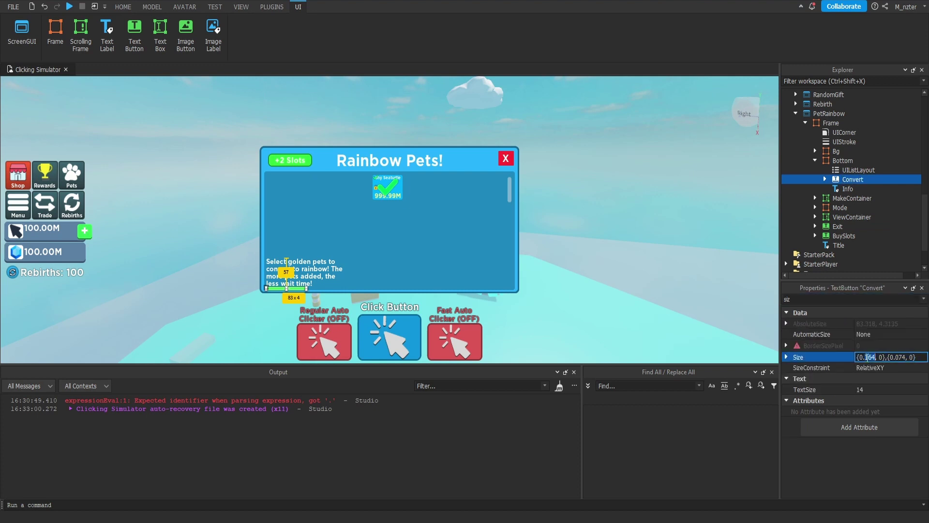
{"action": "type", "text": "3"}
{"action": "double_click", "coordinate": [894, 356]}
{"action": "key", "text": "BackSpace"}
{"action": "key", "text": "Return"}
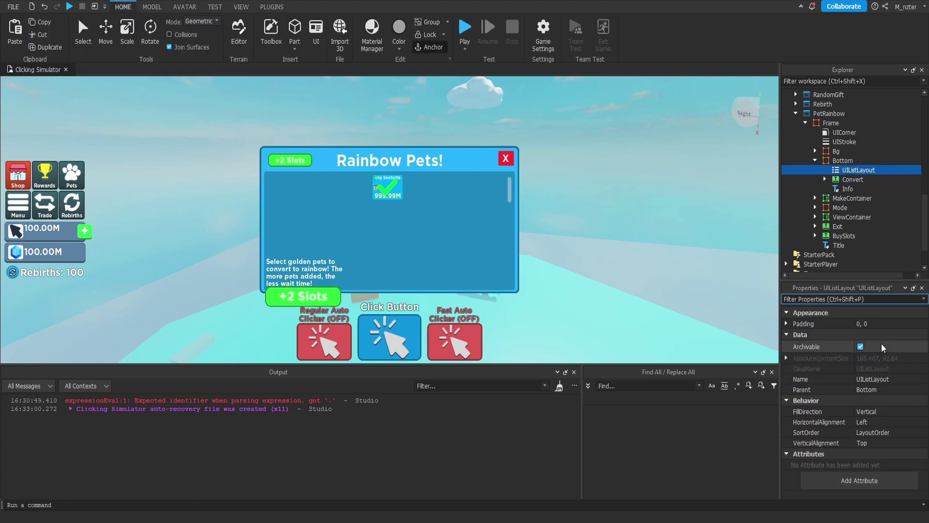
Set the Bottom frame's UIListLayout to a Horizontal fill direction with horizontal and vertical alignment at Center.
{"action": "left_click", "coordinate": [896, 412]}
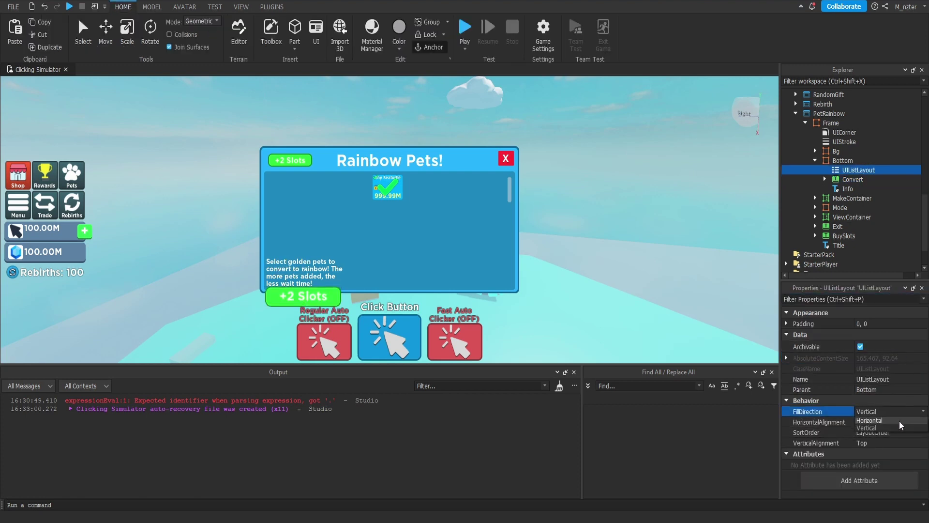
{"action": "left_click", "coordinate": [899, 421]}
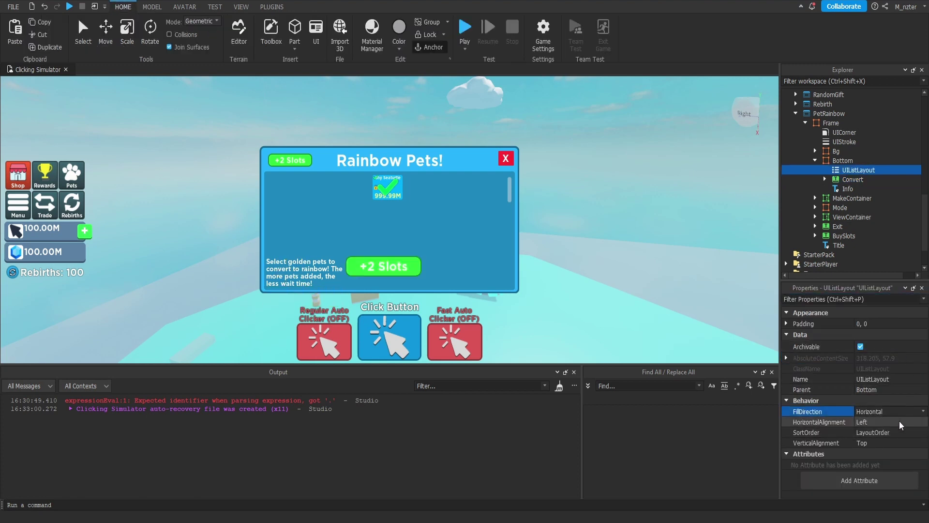
{"action": "left_click", "coordinate": [877, 423]}
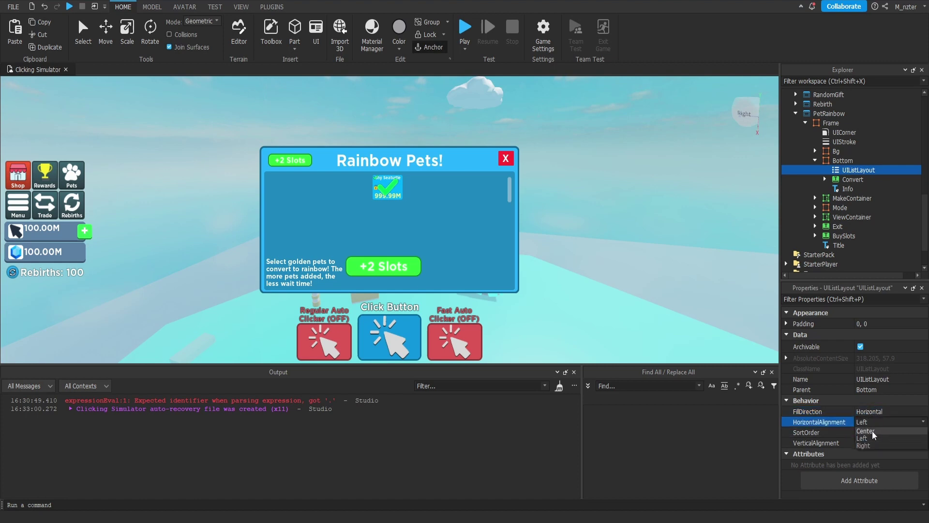
{"action": "left_click", "coordinate": [874, 431]}
{"action": "left_click", "coordinate": [874, 443]}
{"action": "left_click", "coordinate": [875, 452]}
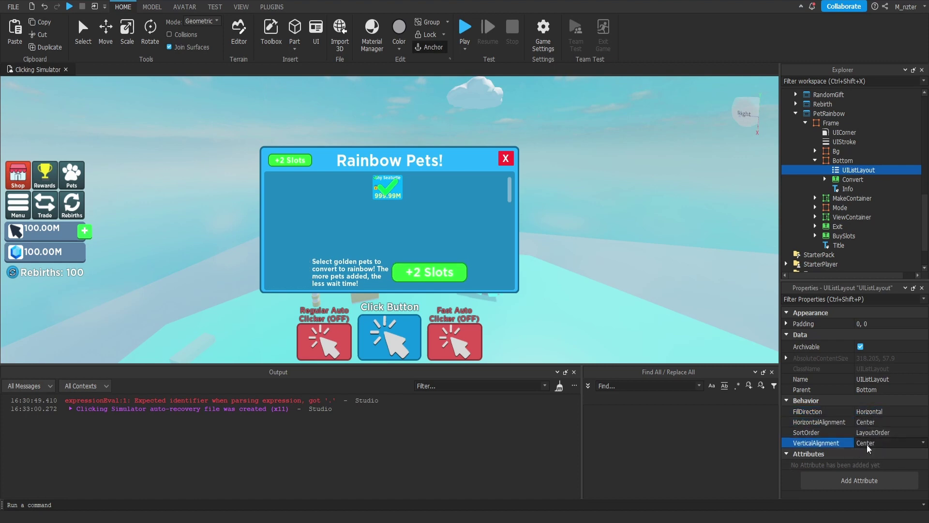
Duplicate the Info label, rename the copy Info2 and set its horizontal text alignment to Right.
{"action": "left_click", "coordinate": [848, 190]}
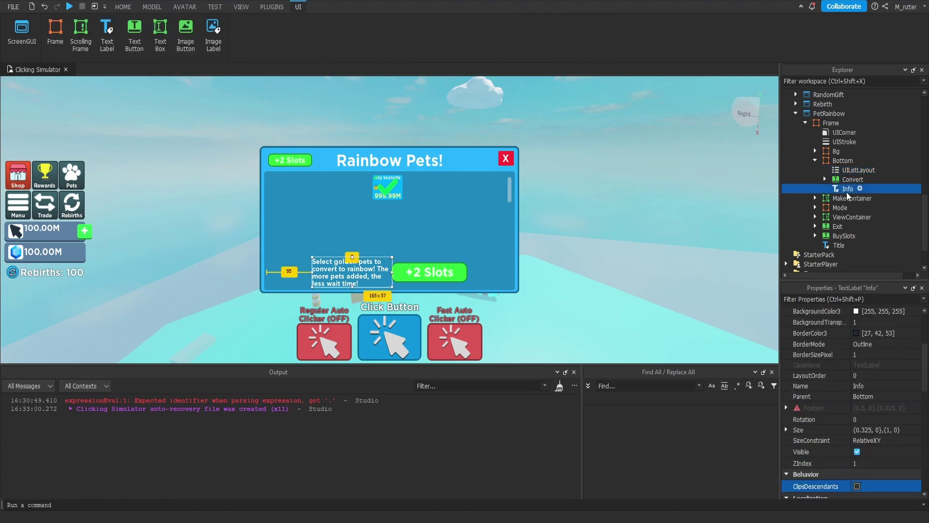
{"action": "key", "text": "ctrl+d"}
{"action": "double_click", "coordinate": [848, 198]}
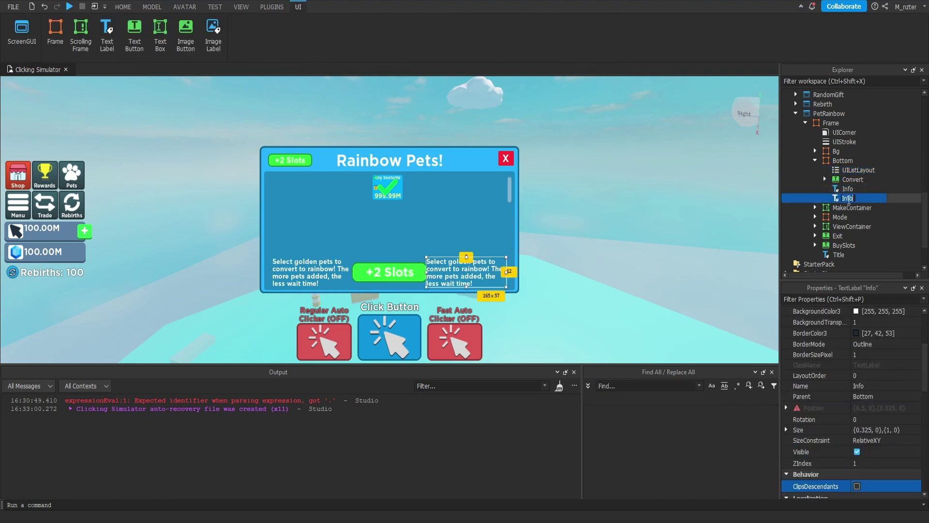
{"action": "type", "text": "2"}
{"action": "key", "text": "Return"}
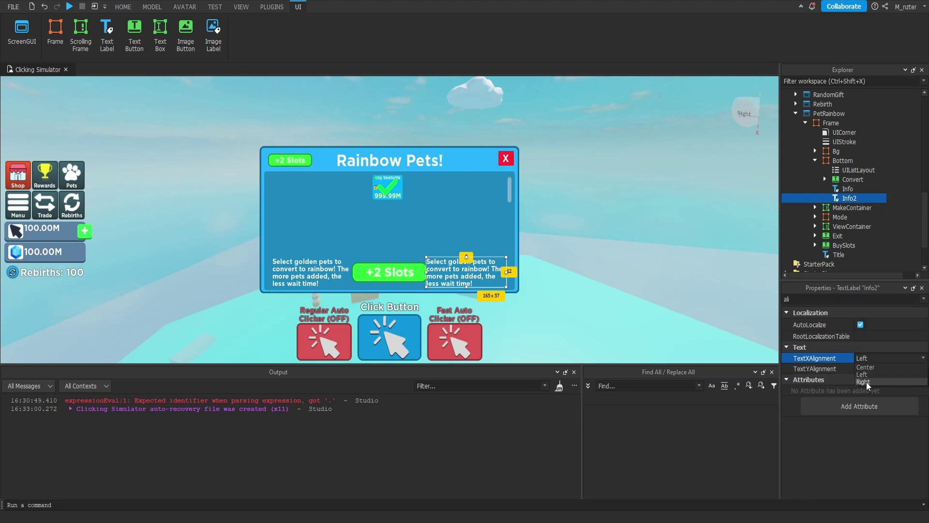
{"action": "left_click", "coordinate": [865, 383]}
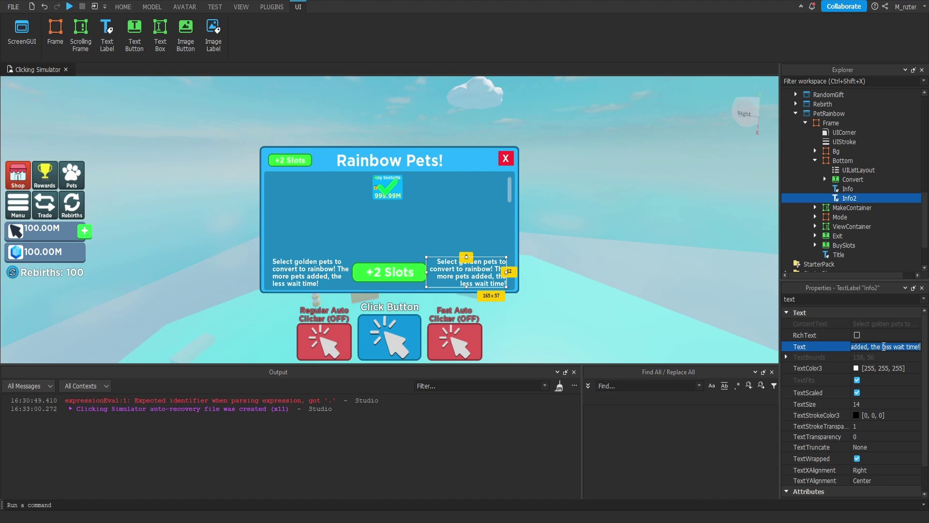
Set Info2's text to "Selecting multiple pets only reduces the time, and still only makes 1 rainbow pet.".
{"action": "type", "text": "Selec"}
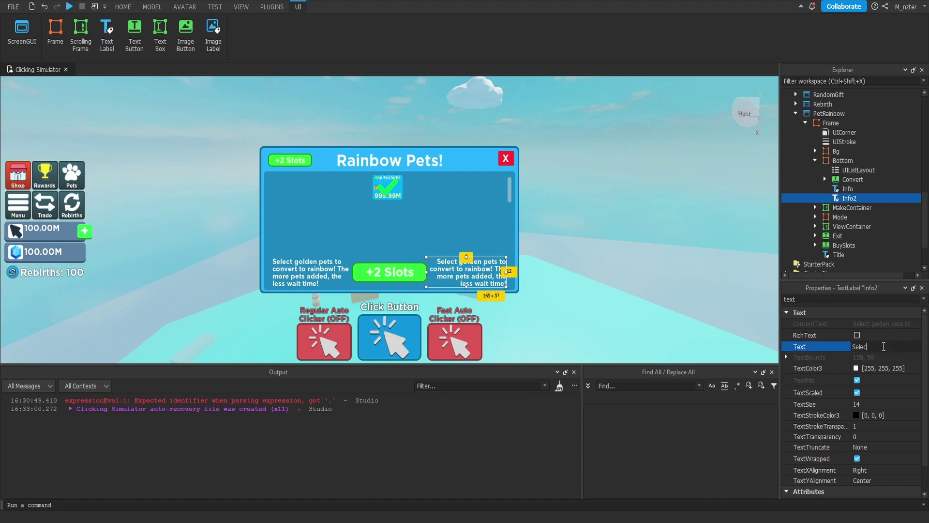
{"action": "type", "text": "ting multiple pets only reduces the tim"}
{"action": "type", "text": "e, and still only ma"}
{"action": "type", "text": "kes 1 rainbow pet."}
{"action": "key", "text": "Return"}
Set the Convert button's background to the window header's blue, darkened to 12, 55, 76.
{"action": "left_click", "coordinate": [847, 180]}
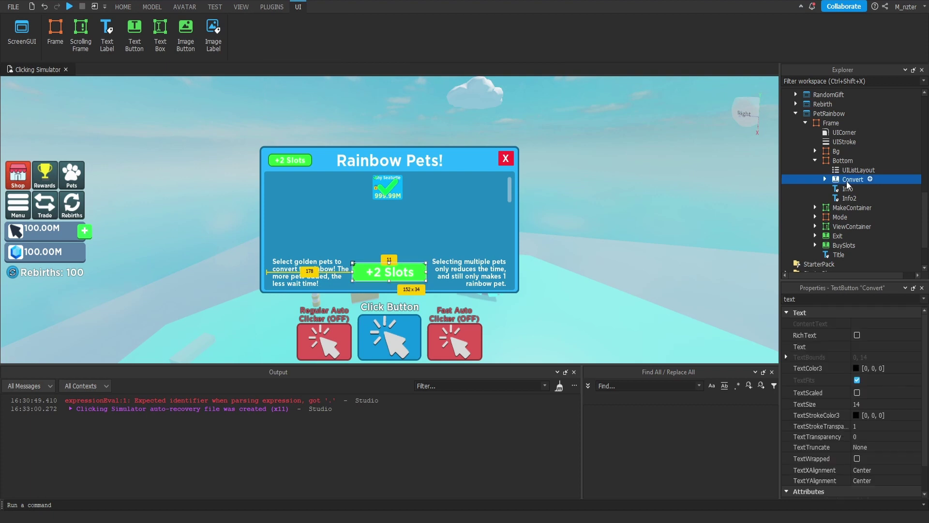
{"action": "left_click", "coordinate": [876, 298]}
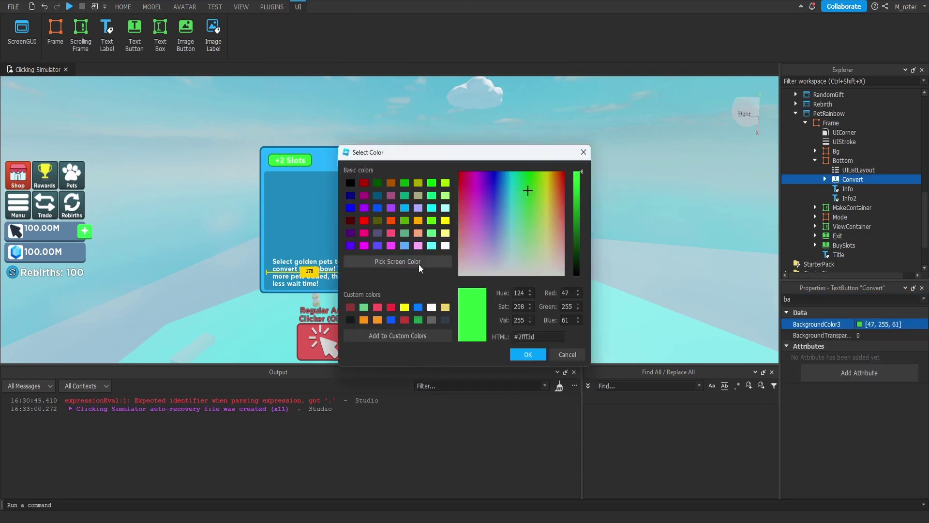
{"action": "left_click", "coordinate": [417, 264]}
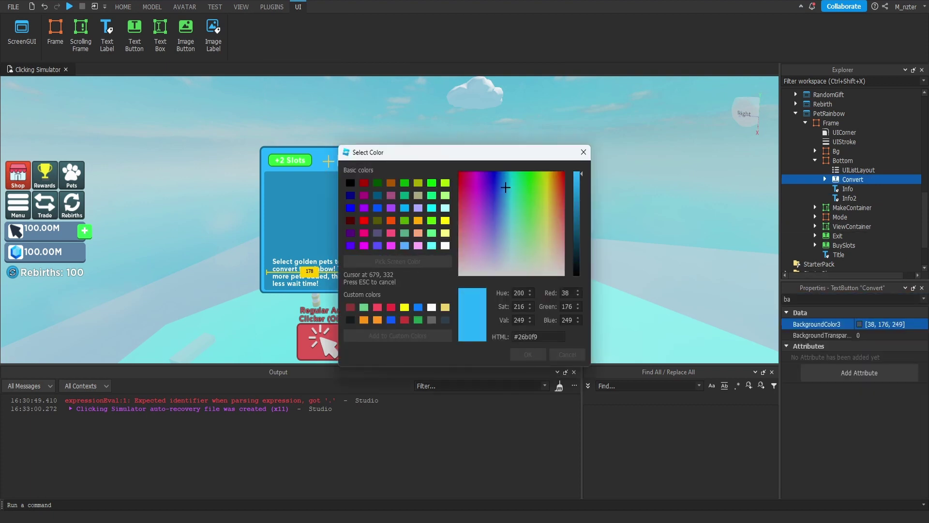
{"action": "left_click", "coordinate": [329, 161]}
{"action": "left_click", "coordinate": [578, 242]}
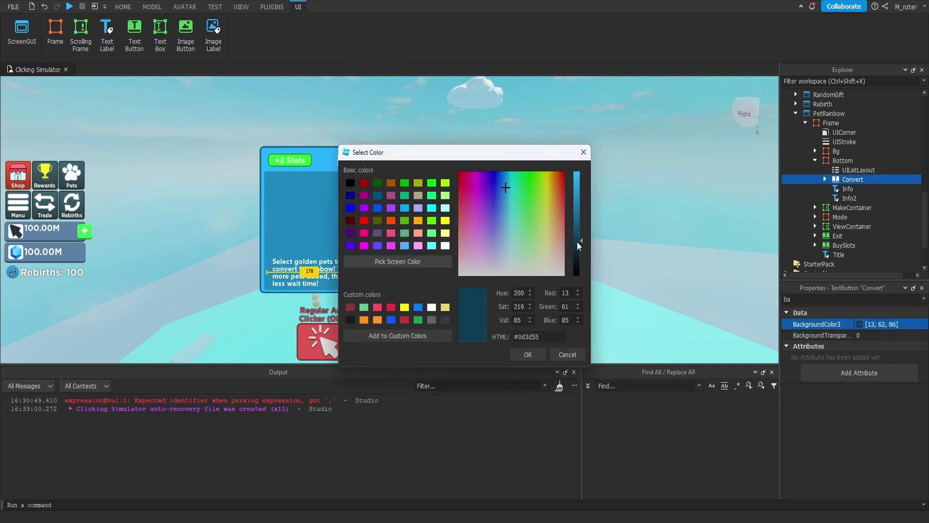
{"action": "left_click_drag", "start_coordinate": [579, 246], "coordinate": [581, 249]}
{"action": "left_click", "coordinate": [528, 355]}
Set the Convert button's UIStroke color to the header blue darkened to about 7, 35, 49.
{"action": "left_click", "coordinate": [825, 180]}
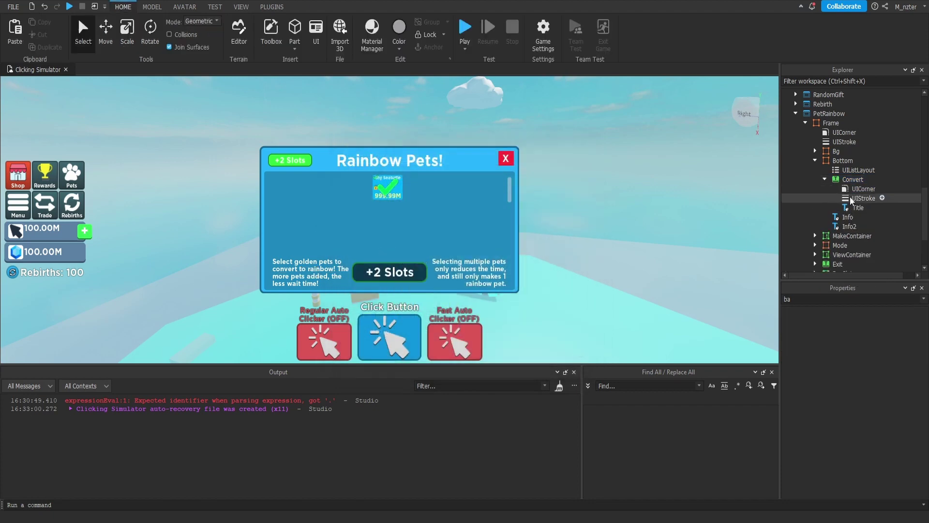
{"action": "left_click", "coordinate": [858, 198]}
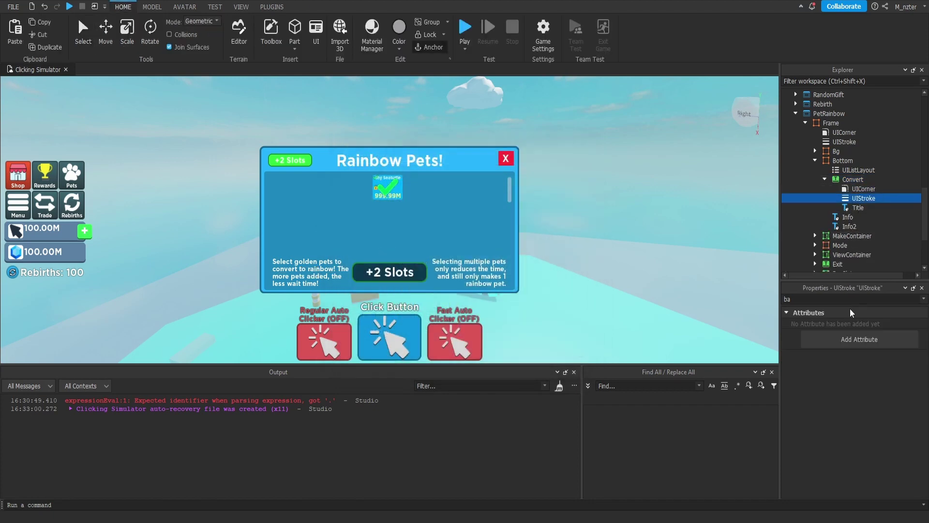
{"action": "left_click", "coordinate": [850, 299]}
{"action": "key", "text": "BackSpace"}
{"action": "key", "text": "BackSpace"}
{"action": "left_click", "coordinate": [860, 334]}
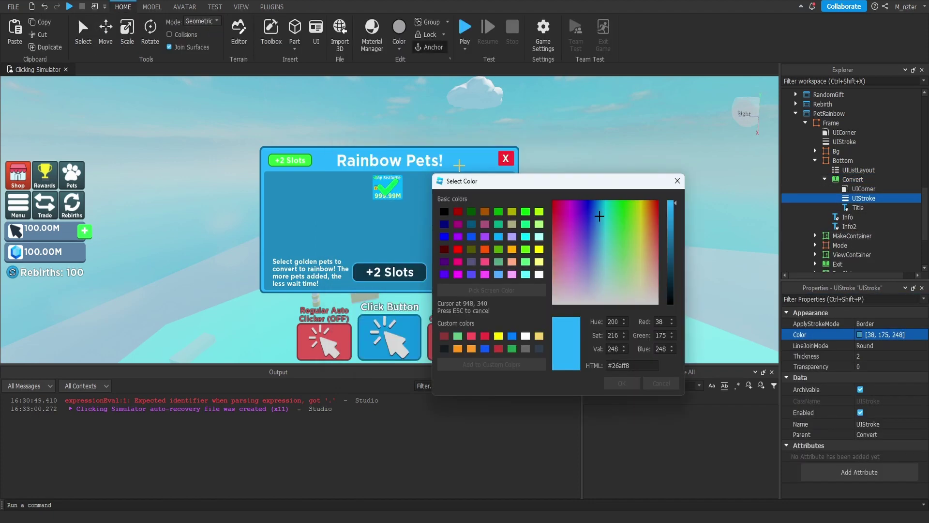
{"action": "left_click", "coordinate": [460, 164]}
{"action": "left_click_drag", "start_coordinate": [676, 245], "coordinate": [681, 288]}
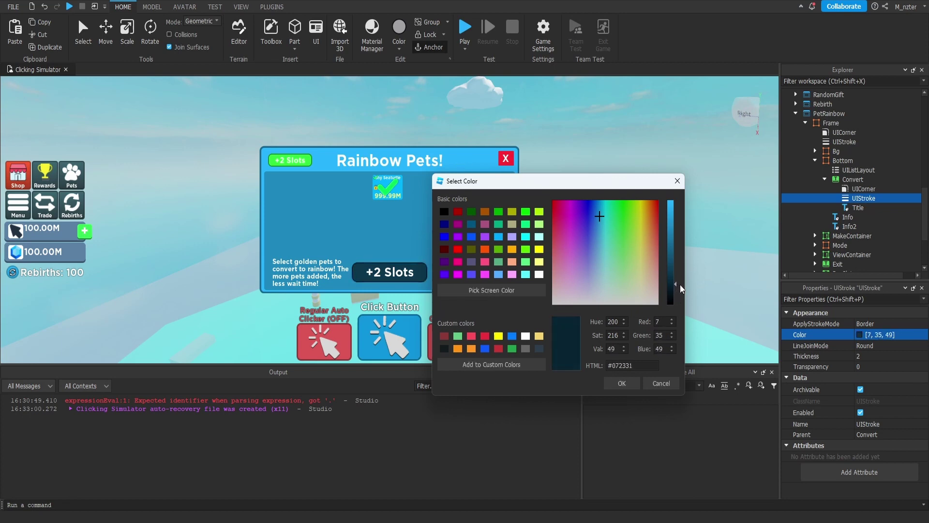
{"action": "left_click", "coordinate": [633, 387]}
Change the text of the Convert button's Title label to "Convert!".
{"action": "left_click", "coordinate": [859, 207]}
{"action": "left_click", "coordinate": [838, 300]}
{"action": "type", "text": "text"}
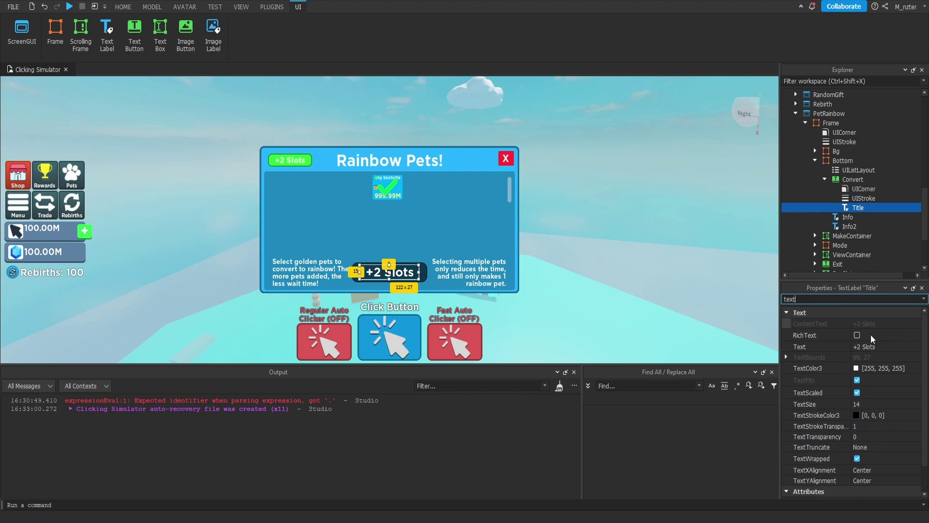
{"action": "left_click", "coordinate": [884, 347]}
{"action": "type", "text": "Convert!"}
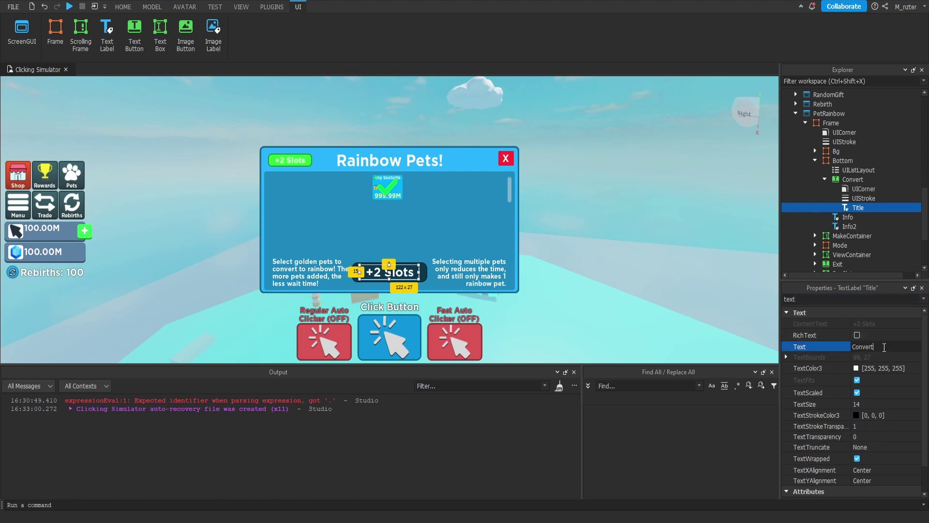
{"action": "key", "text": "Return"}
{"action": "key", "text": "Escape"}
Lighten the Convert button's background color to 18, 83, 113.
{"action": "left_click", "coordinate": [853, 179]}
{"action": "left_click", "coordinate": [852, 299]}
{"action": "type", "text": "ba"}
{"action": "left_click", "coordinate": [860, 324]}
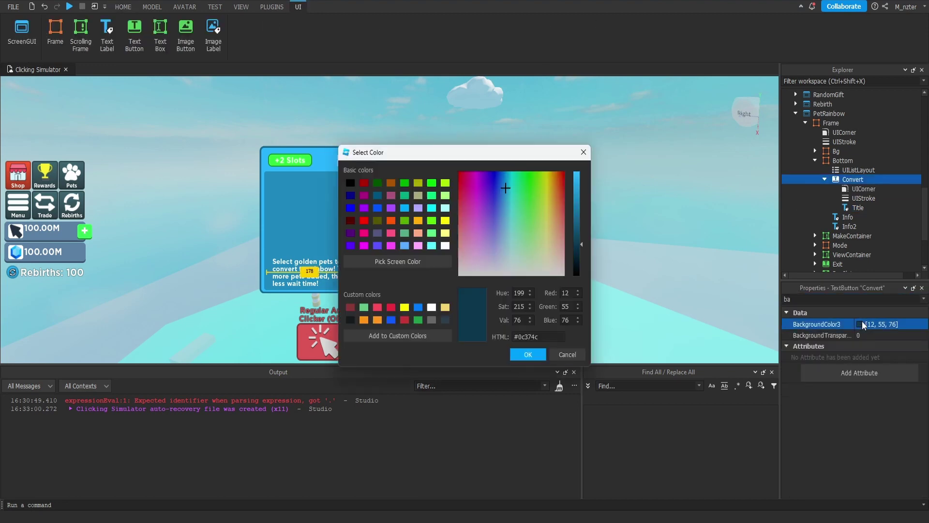
{"action": "left_click_drag", "start_coordinate": [580, 224], "coordinate": [580, 242]}
{"action": "left_click_drag", "start_coordinate": [547, 153], "coordinate": [699, 145]}
{"action": "left_click_drag", "start_coordinate": [735, 232], "coordinate": [736, 226]}
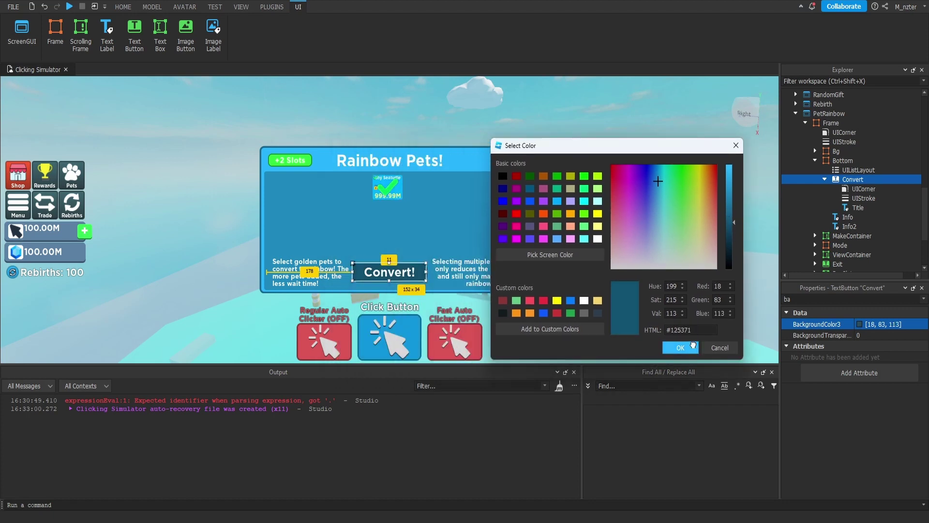
{"action": "left_click", "coordinate": [694, 345]}
{"action": "left_click", "coordinate": [693, 340]}
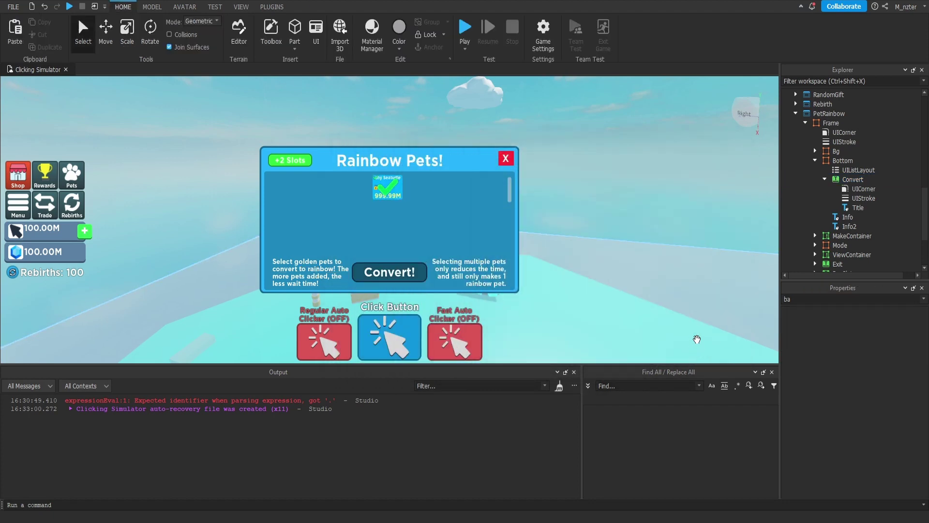
Set the padding scale of the Bottom frame's UIListLayout to 0.02.
{"action": "left_click", "coordinate": [858, 170]}
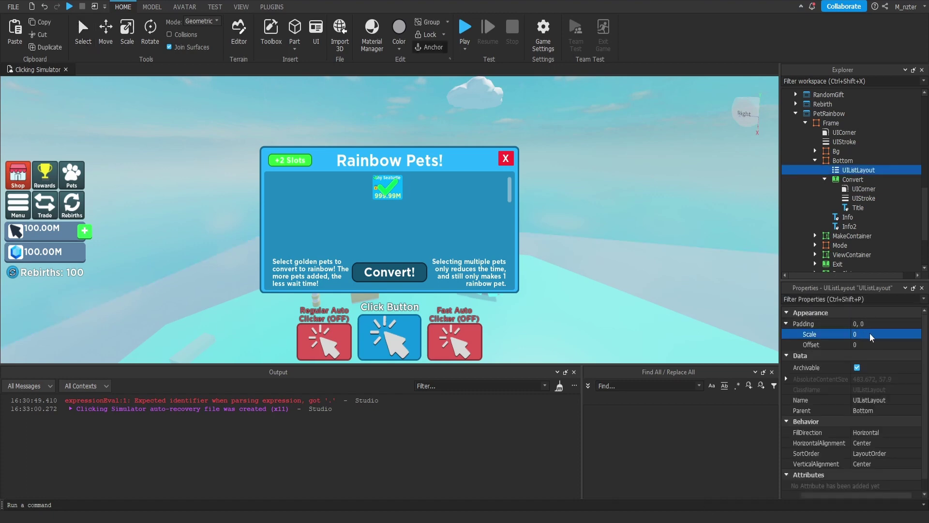
{"action": "left_click", "coordinate": [871, 333]}
{"action": "type", "text": ".02"}
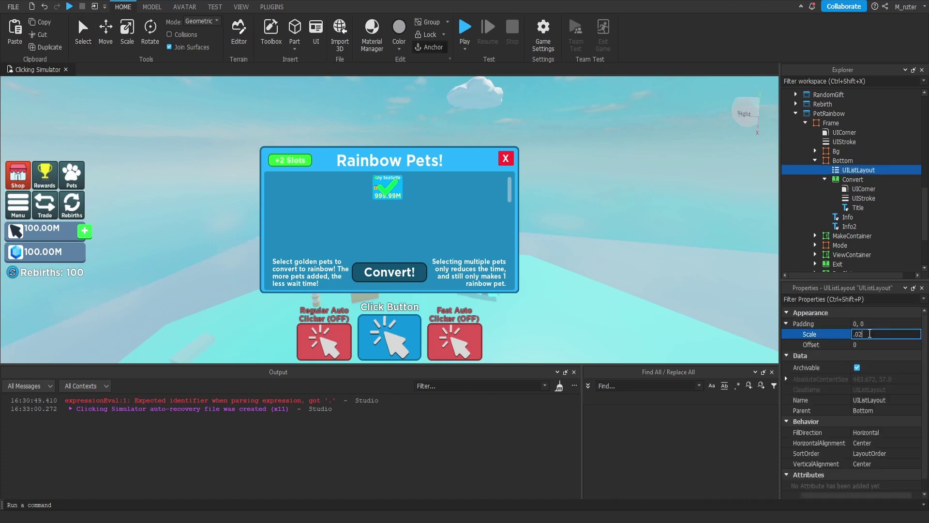
{"action": "key", "text": "Return"}
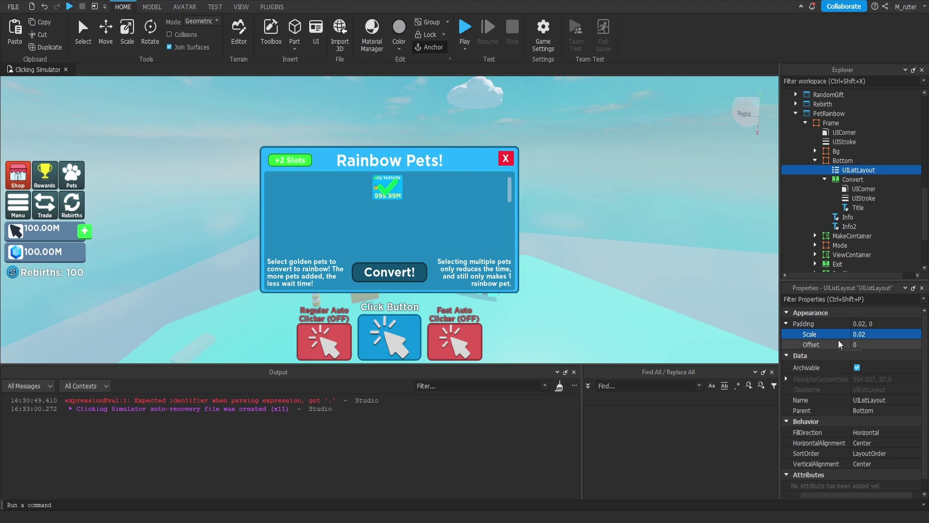
Collapse the Bottom frame in the object tree and make the frame invisible.
{"action": "left_click", "coordinate": [823, 161]}
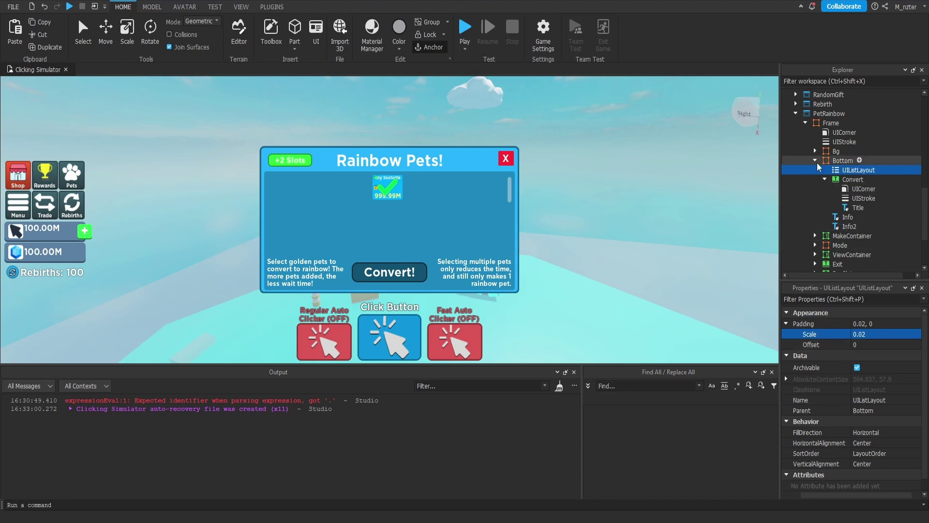
{"action": "left_click", "coordinate": [815, 161]}
{"action": "left_click", "coordinate": [836, 299]}
{"action": "type", "text": "v"}
{"action": "left_click", "coordinate": [861, 349]}
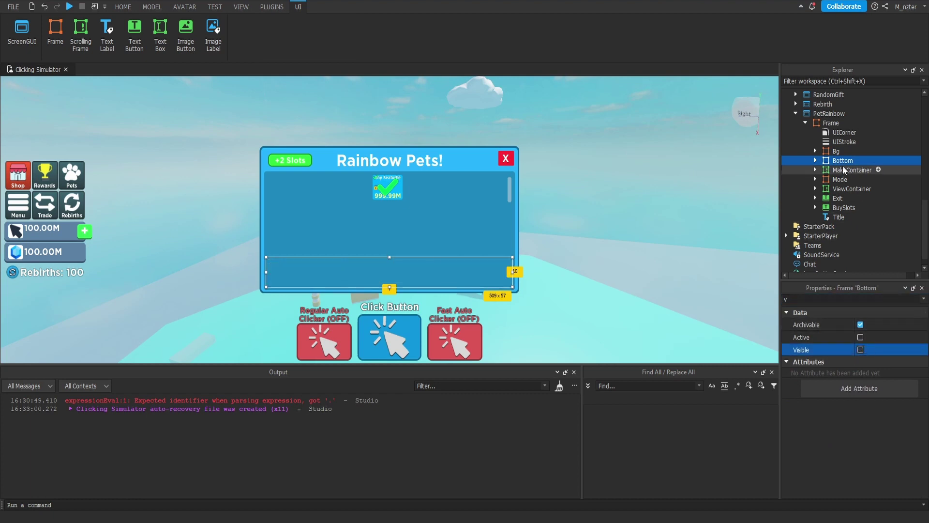
Make MakeContainer and its Template button invisible together, and collapse MakeContainer in the object tree.
{"action": "left_click", "coordinate": [842, 170]}
{"action": "left_click", "coordinate": [815, 170]}
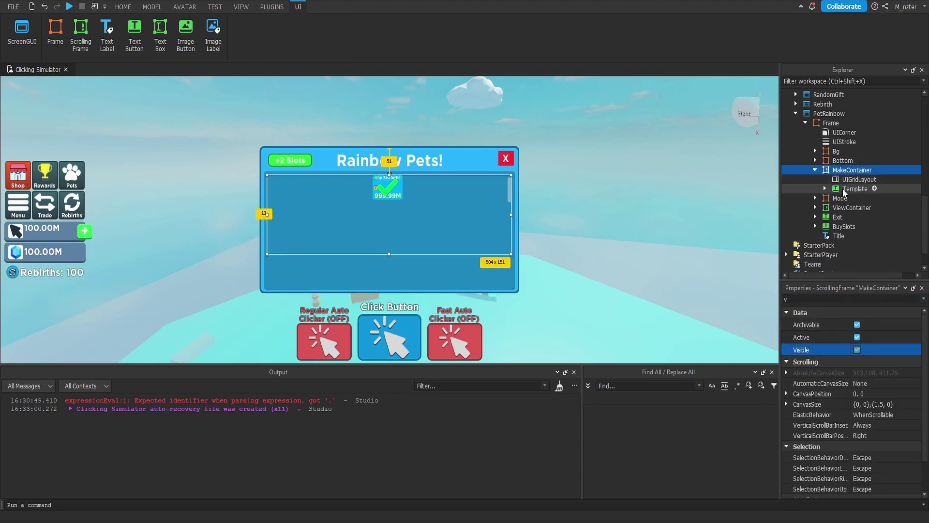
{"action": "left_click", "coordinate": [843, 187], "text": "ctrl"}
{"action": "left_click", "coordinate": [858, 349]}
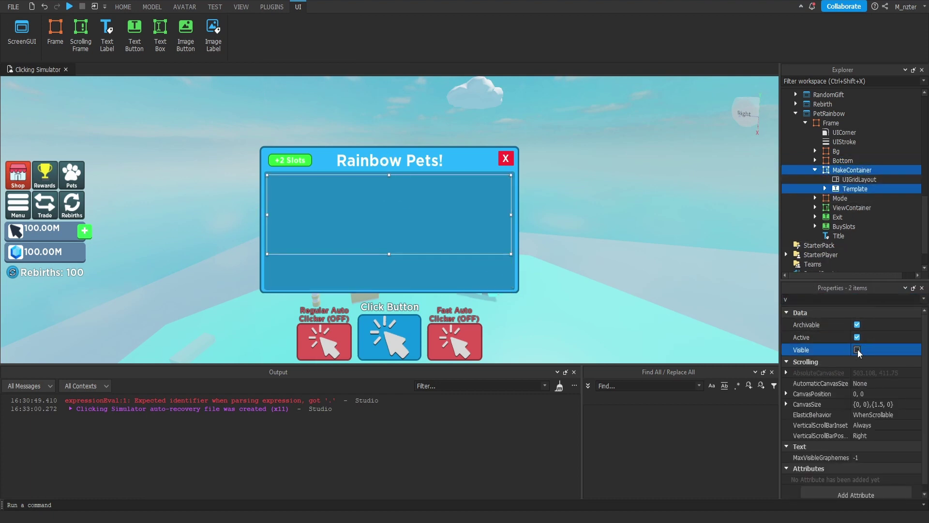
{"action": "left_click", "coordinate": [739, 226]}
{"action": "left_click", "coordinate": [815, 170]}
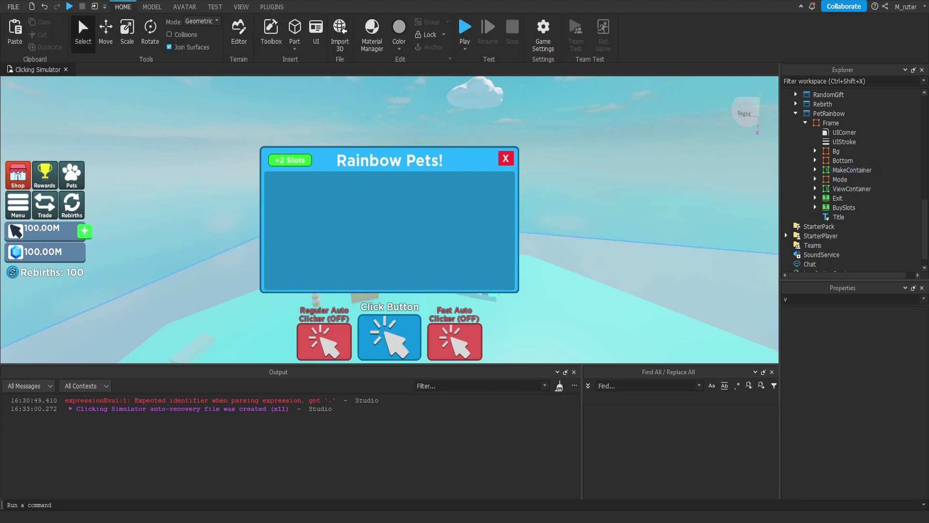
Duplicate the main frame's Title label and rename the copy NoQueue.
{"action": "left_click", "coordinate": [839, 216]}
{"action": "key", "text": "ctrl+d"}
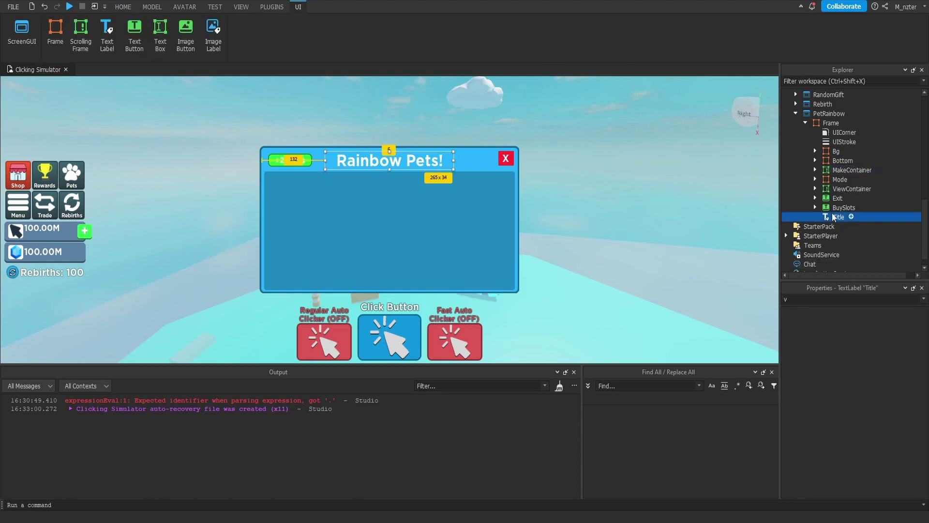
{"action": "left_click", "coordinate": [839, 227]}
{"action": "left_click", "coordinate": [839, 226]}
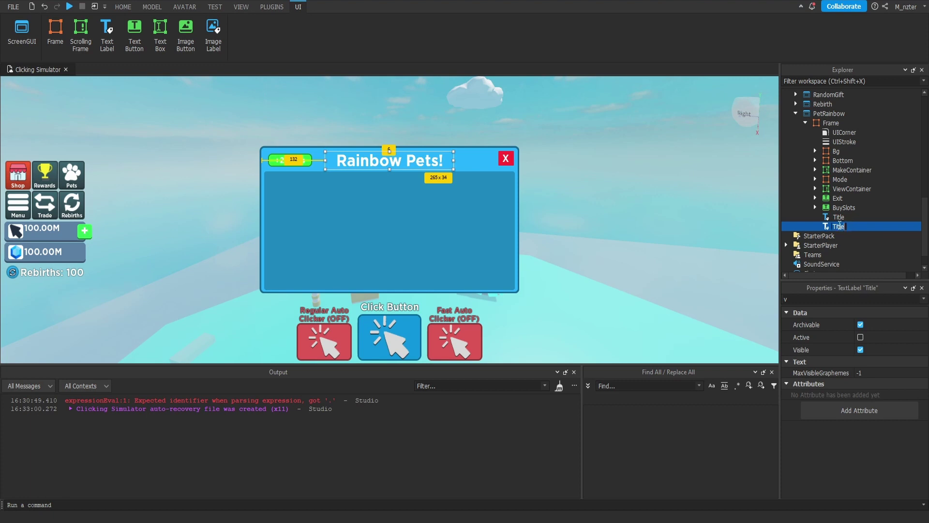
{"action": "type", "text": "NoQueue"}
{"action": "key", "text": "Return"}
Set the NoQueue label's text to "You have no pets waiting in queue.".
{"action": "left_click", "coordinate": [852, 298]}
{"action": "key", "text": "BackSpace"}
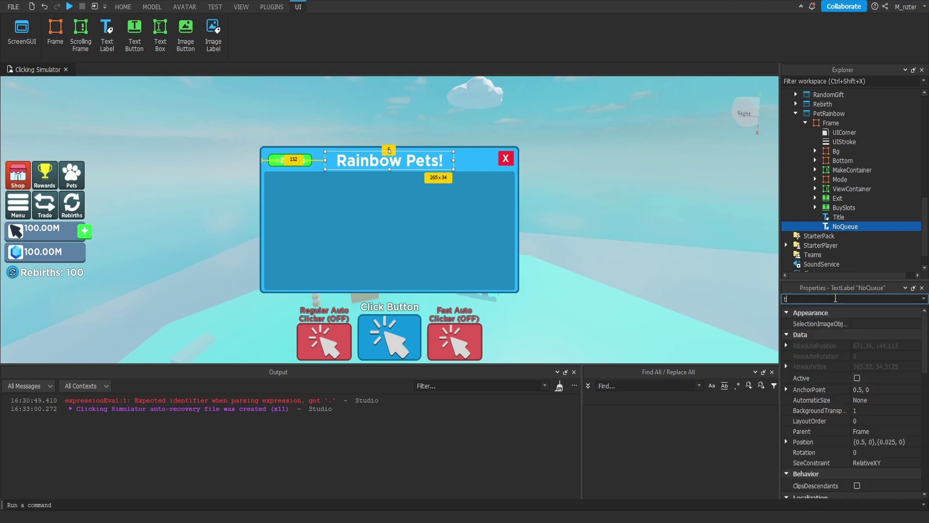
{"action": "type", "text": "text"}
{"action": "left_click", "coordinate": [884, 347]}
{"action": "type", "text": "You"}
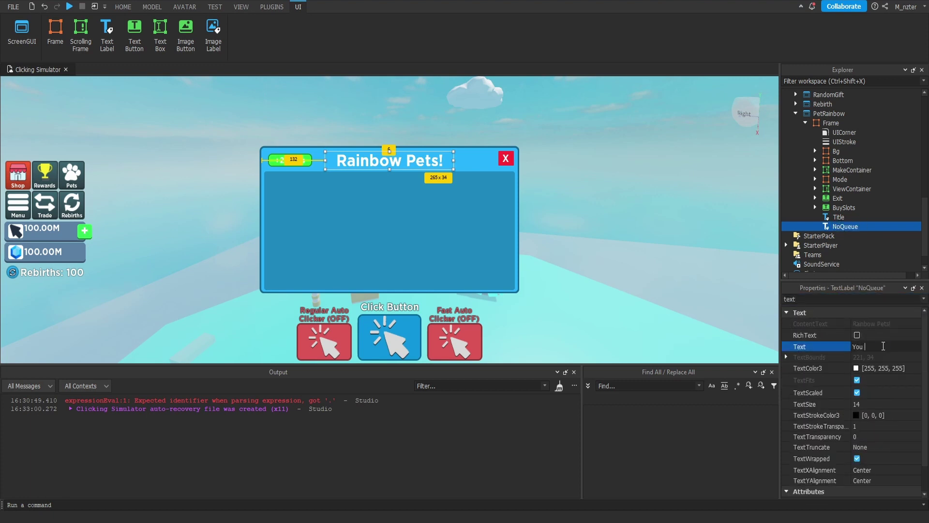
{"action": "type", "text": " have no pets waiting in queue."}
Center the NoQueue label in the main frame with AnchorPoint 0.5, 0.5 and Position {0.5, 0},{0.5, 0}.
{"action": "double_click", "coordinate": [804, 299]}
{"action": "type", "text": "po"}
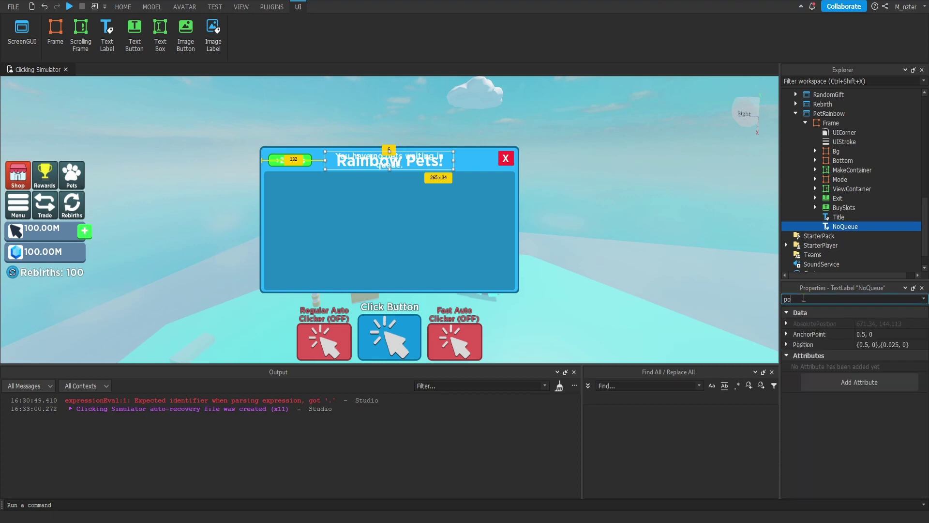
{"action": "left_click", "coordinate": [866, 334]}
{"action": "type", "text": ".5"}
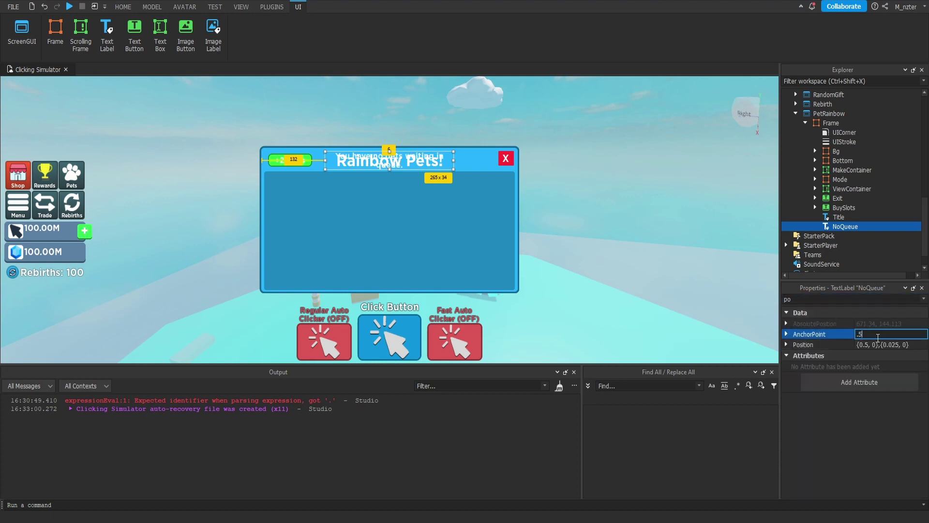
{"action": "key", "text": "Return"}
{"action": "left_click", "coordinate": [865, 347]}
{"action": "type", "text": ".5,0,.5,0"}
{"action": "key", "text": "Return"}
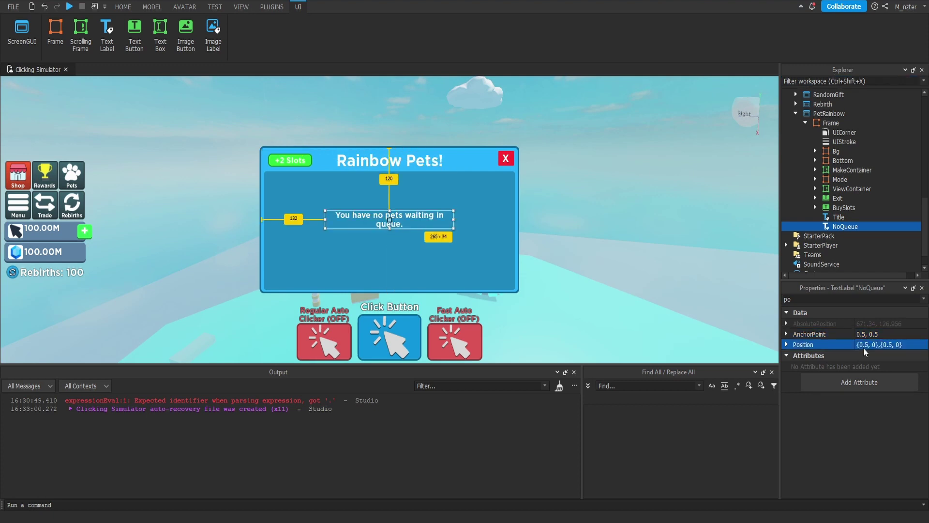
Set the NoQueue label's Size to {0.9, 0},{0.15, 0} and make the label invisible.
{"action": "key", "text": "ctrl+shift+p"}
{"action": "type", "text": "size"}
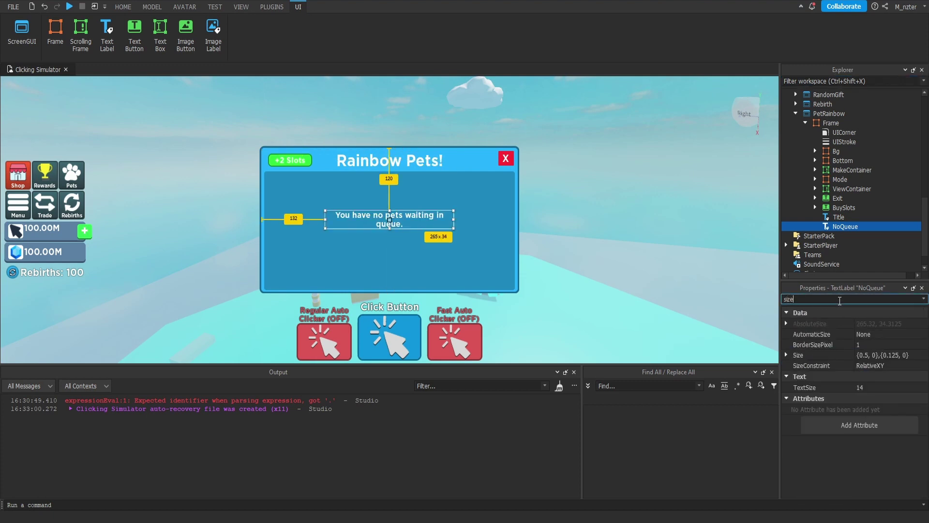
{"action": "left_click", "coordinate": [866, 355]}
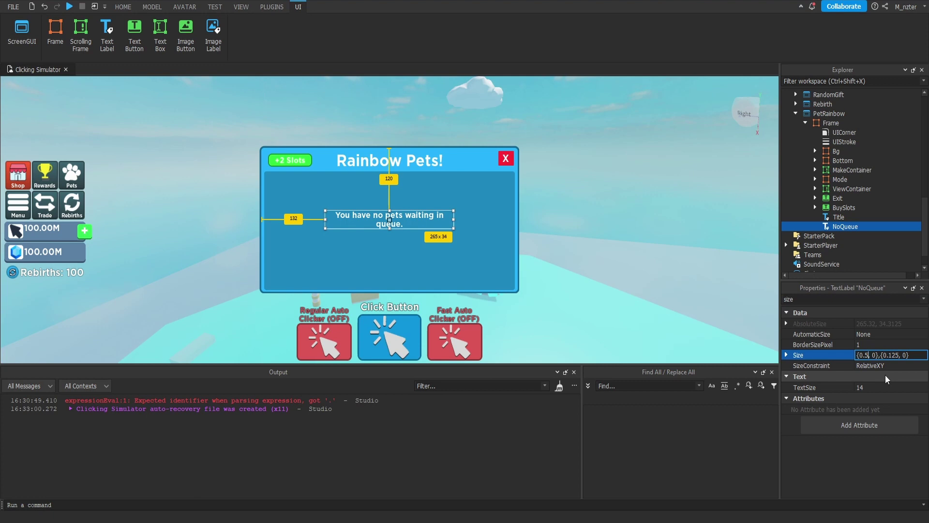
{"action": "type", "text": "9"}
{"action": "key", "text": "Return"}
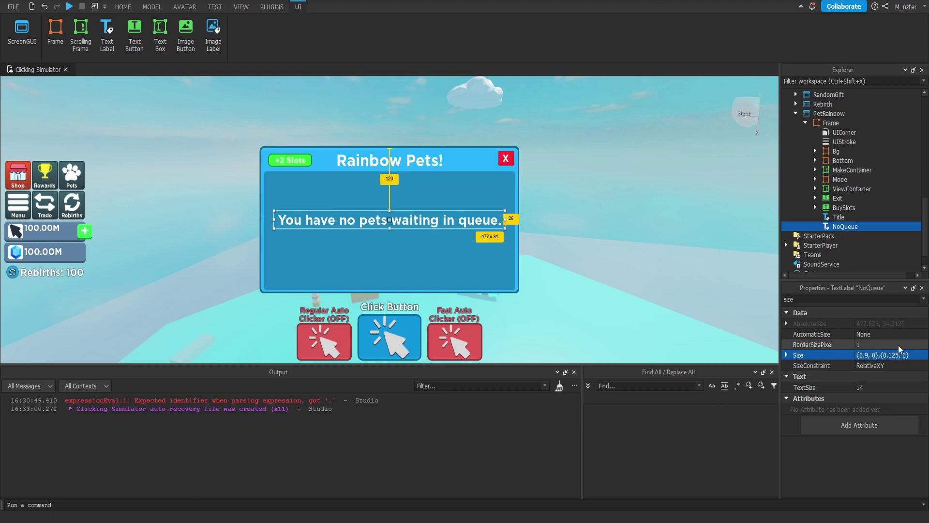
{"action": "left_click", "coordinate": [896, 356]}
{"action": "double_click", "coordinate": [896, 354]}
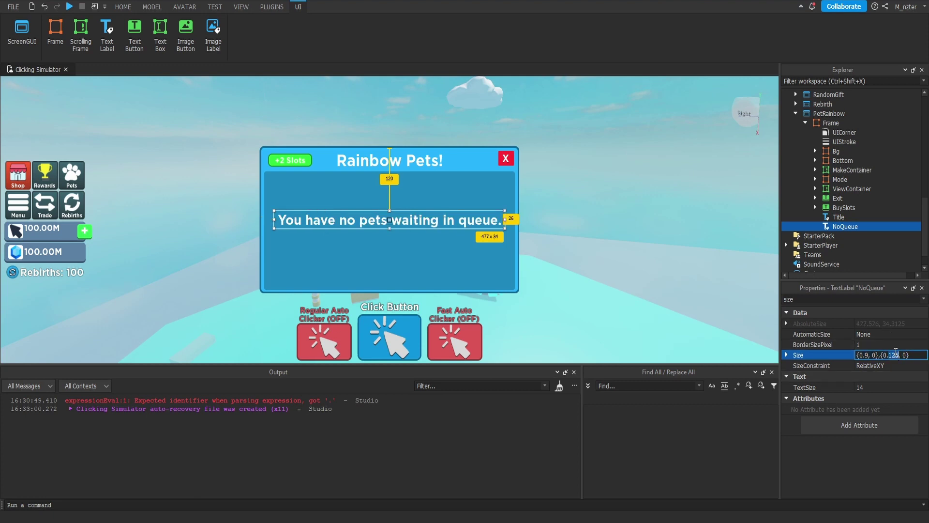
{"action": "type", "text": "5"}
{"action": "key", "text": "Return"}
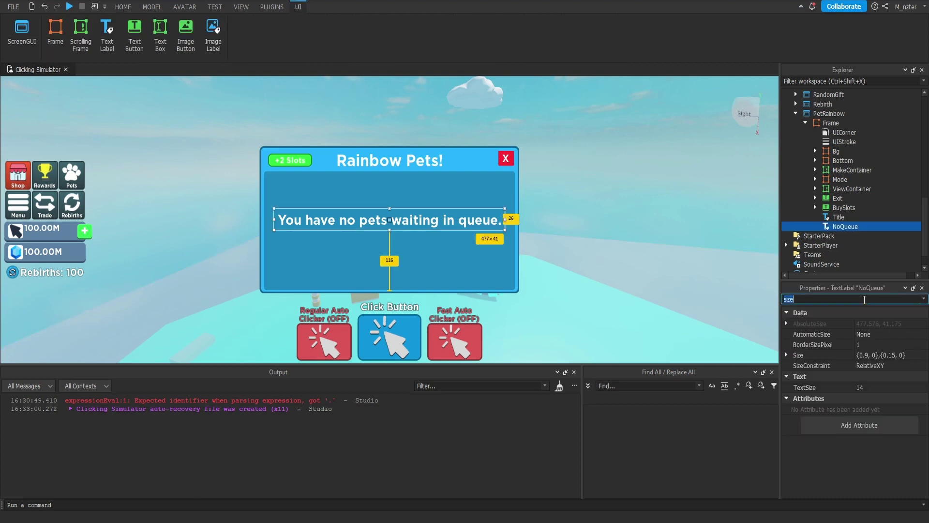
{"action": "type", "text": "v"}
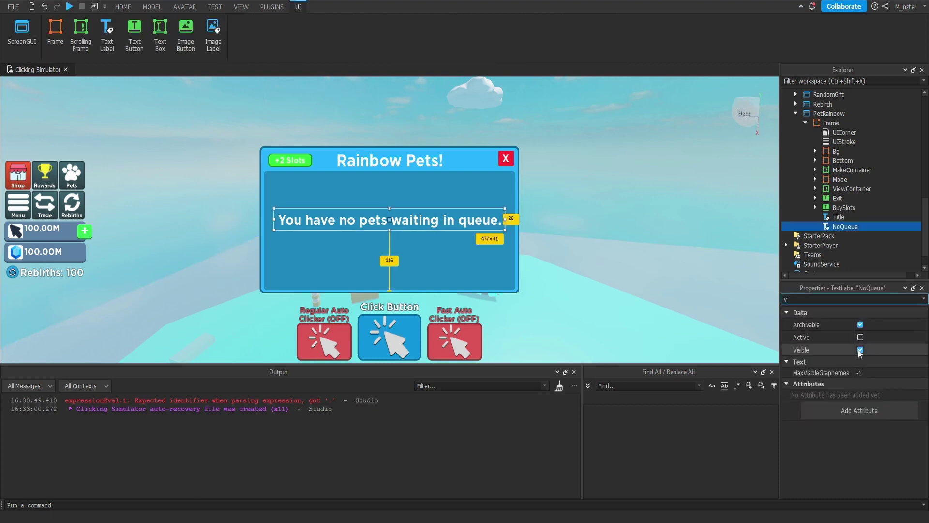
{"action": "left_click", "coordinate": [861, 349]}
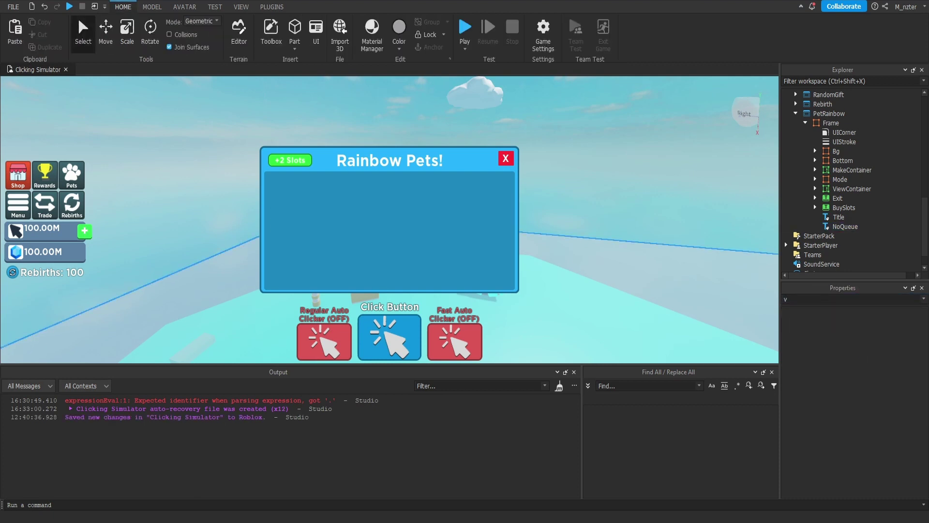